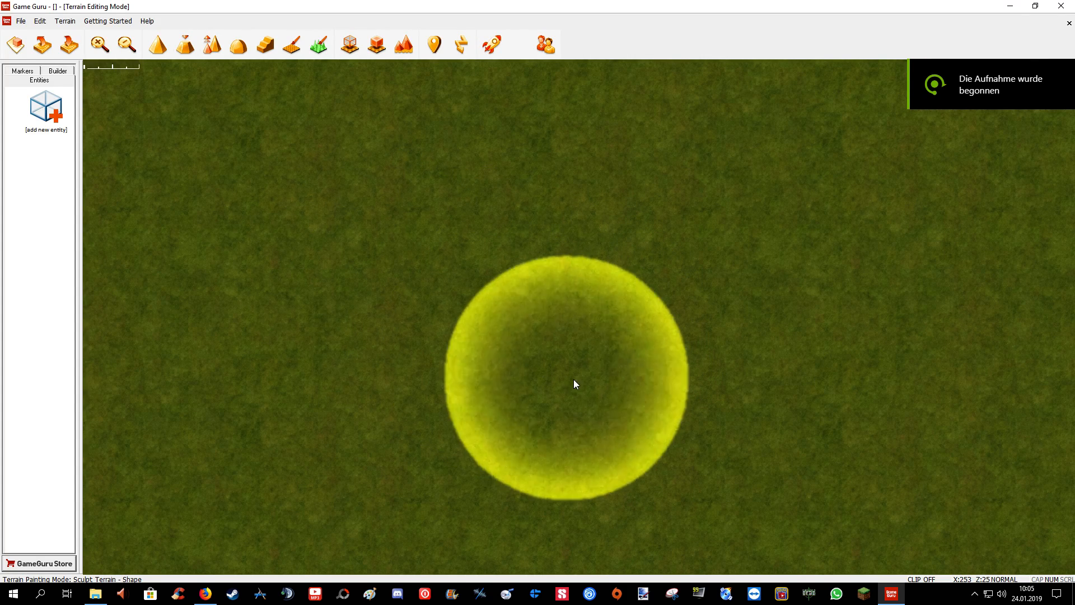
# Step: Add a Dry Bush (Small) from the Foliage collection and place it on the grass
pyautogui.moveTo(557, 382)
pyautogui.mouseDown(button='right')
pyautogui.moveTo(557, 402)
pyautogui.moveTo(557, 336)
pyautogui.moveTo(557, 433)
pyautogui.moveTo(614, 394)
pyautogui.moveTo(518, 332)
pyautogui.mouseUp(button='right')
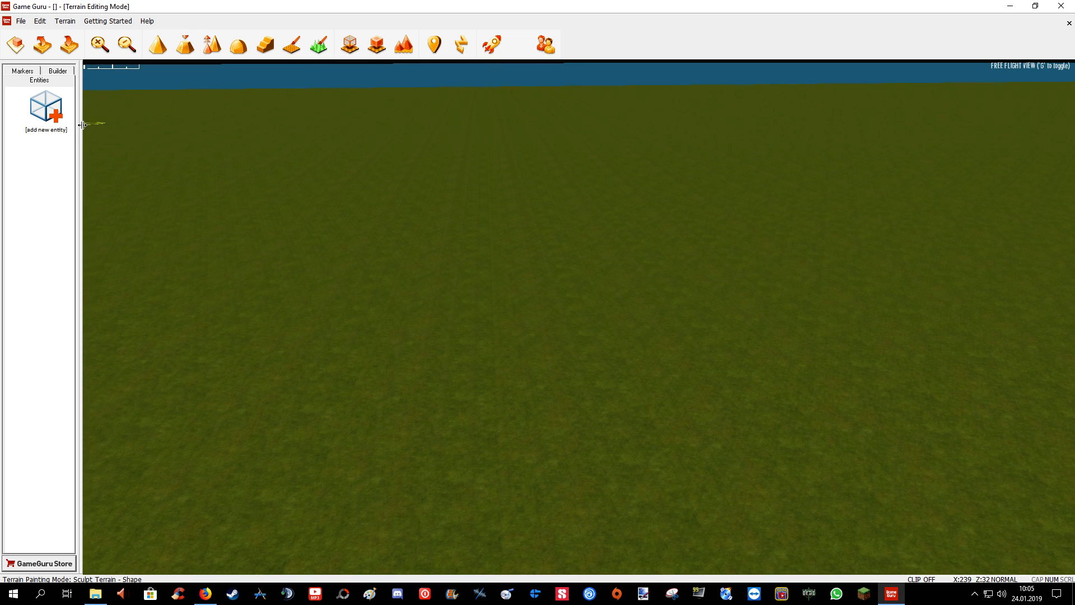
pyautogui.click(48, 115)
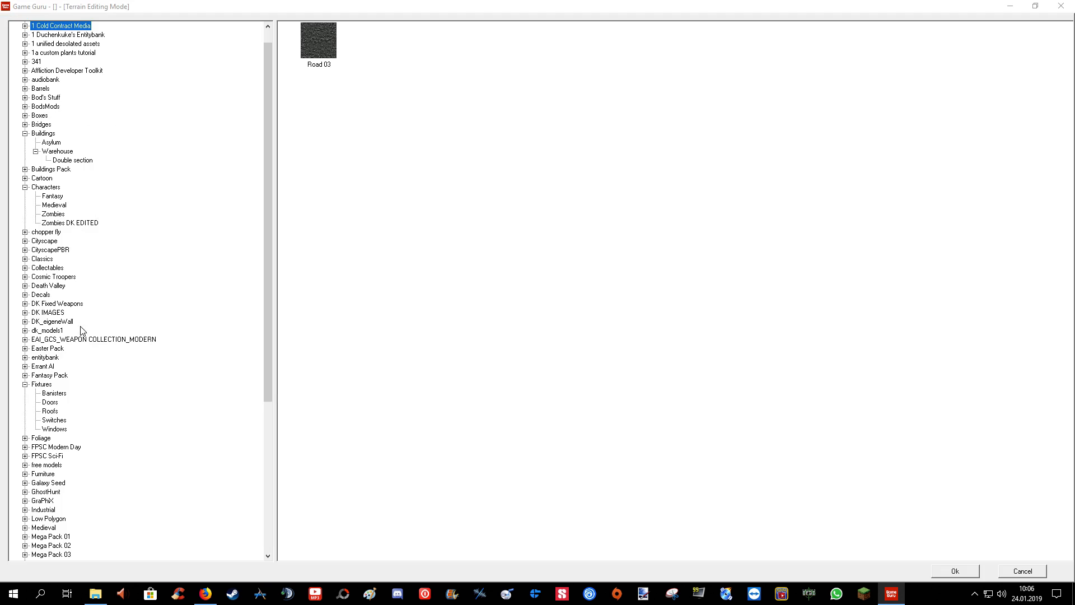
pyautogui.click(37, 440)
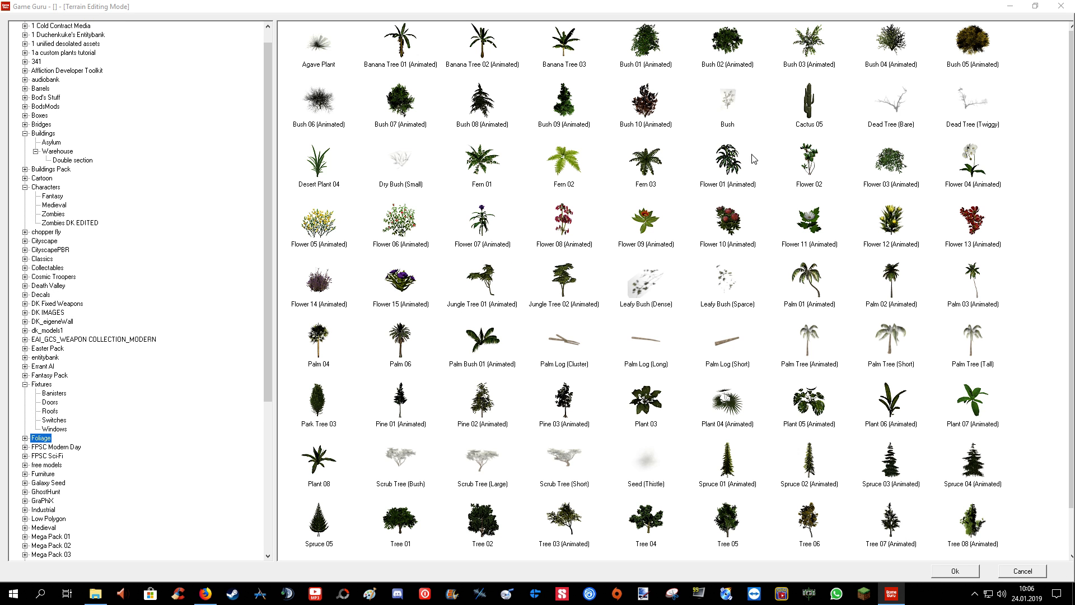
pyautogui.doubleClick(400, 169)
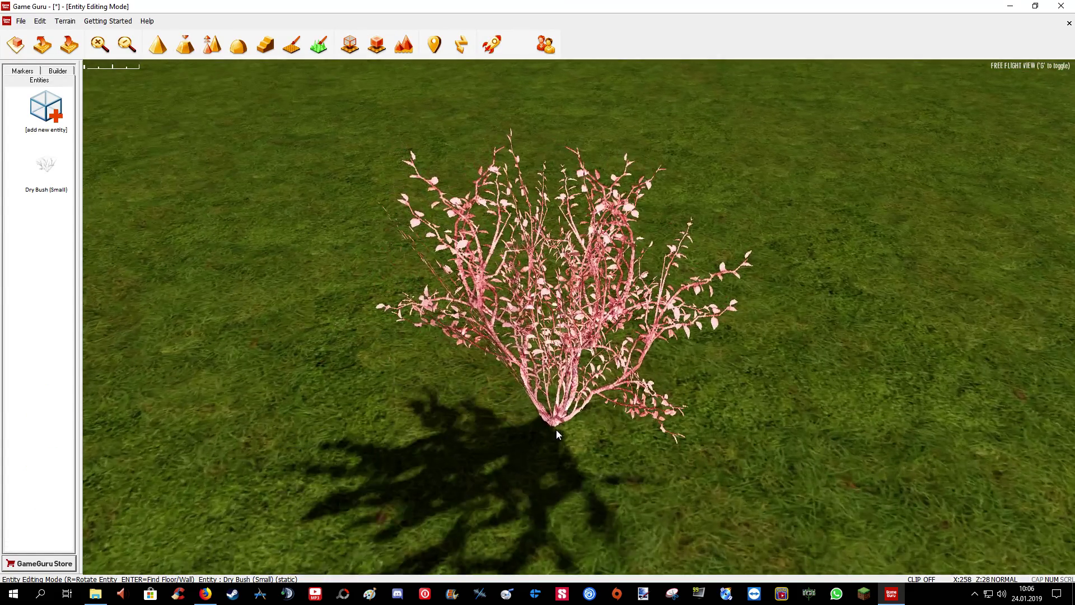
pyautogui.click(556, 429)
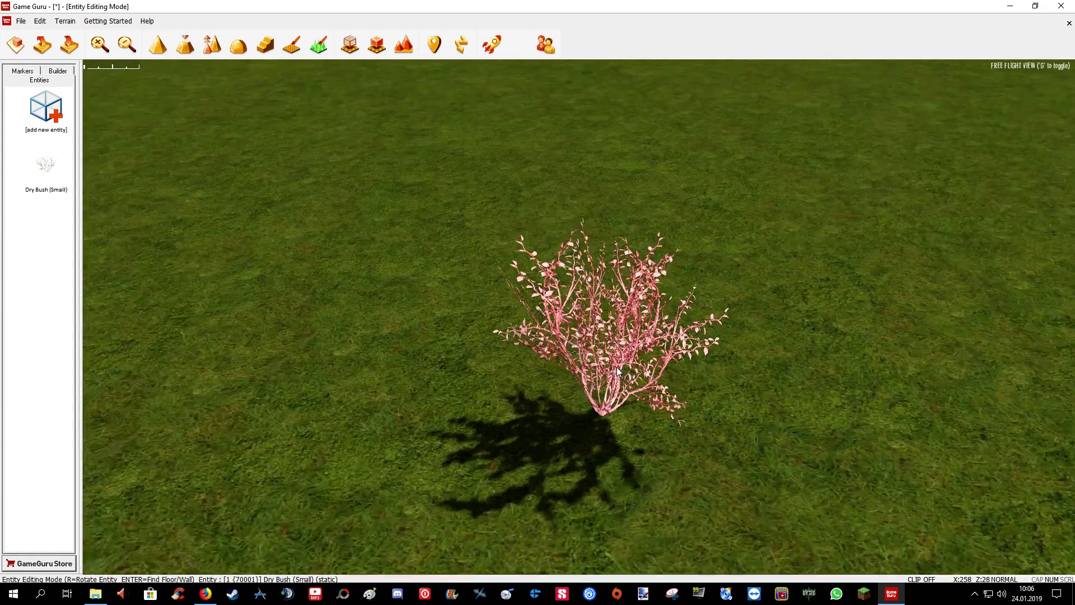
# Step: Pick up the placed dry bush, rotate it with R and drop it in a new spot
pyautogui.click(618, 372)
pyautogui.click(549, 381)
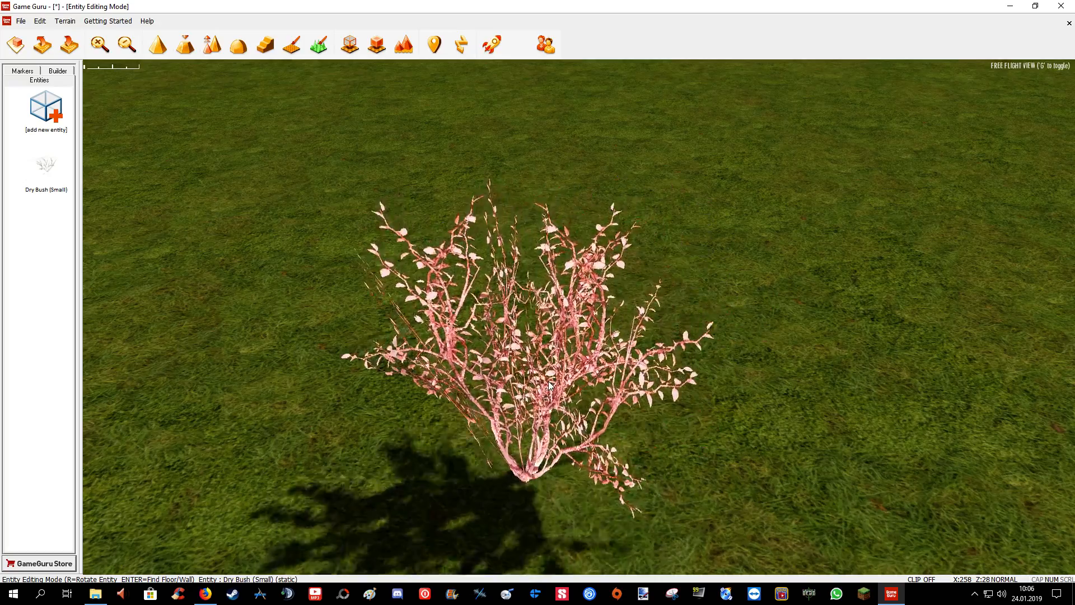
pyautogui.press('r')
pyautogui.click(586, 364)
pyautogui.scroll(5, 587, 364)
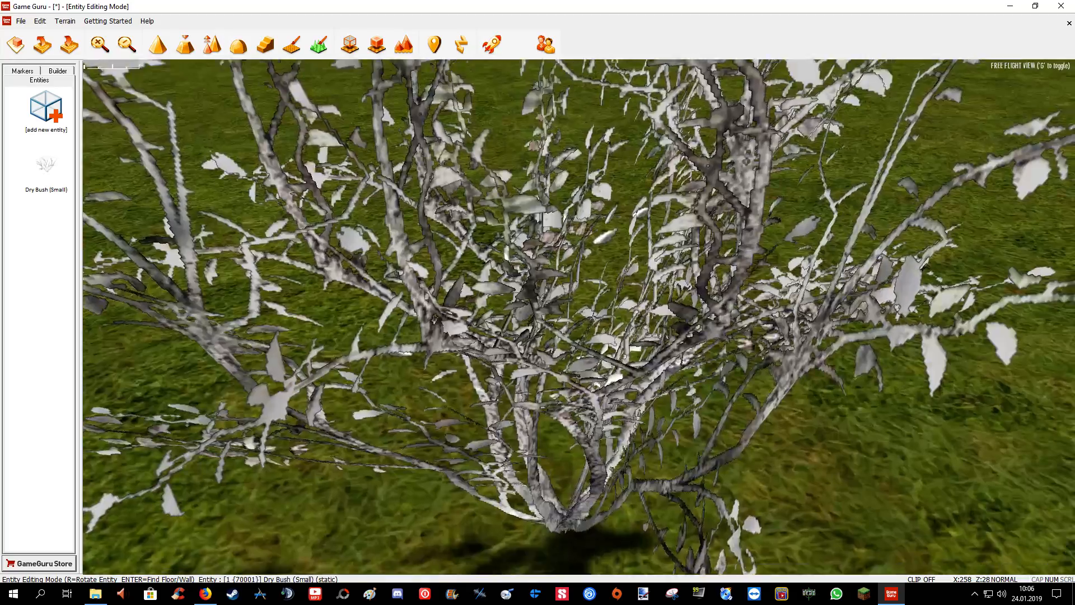
pyautogui.scroll(-5, 605, 370)
pyautogui.scroll(5, 626, 380)
pyautogui.scroll(-5, 106, 120)
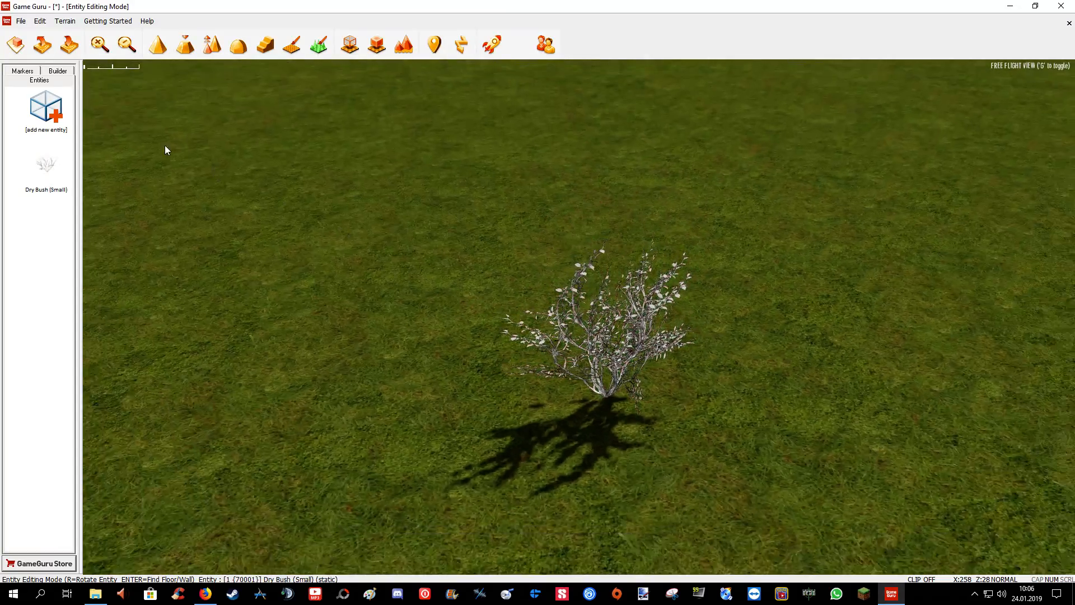
pyautogui.click(45, 108)
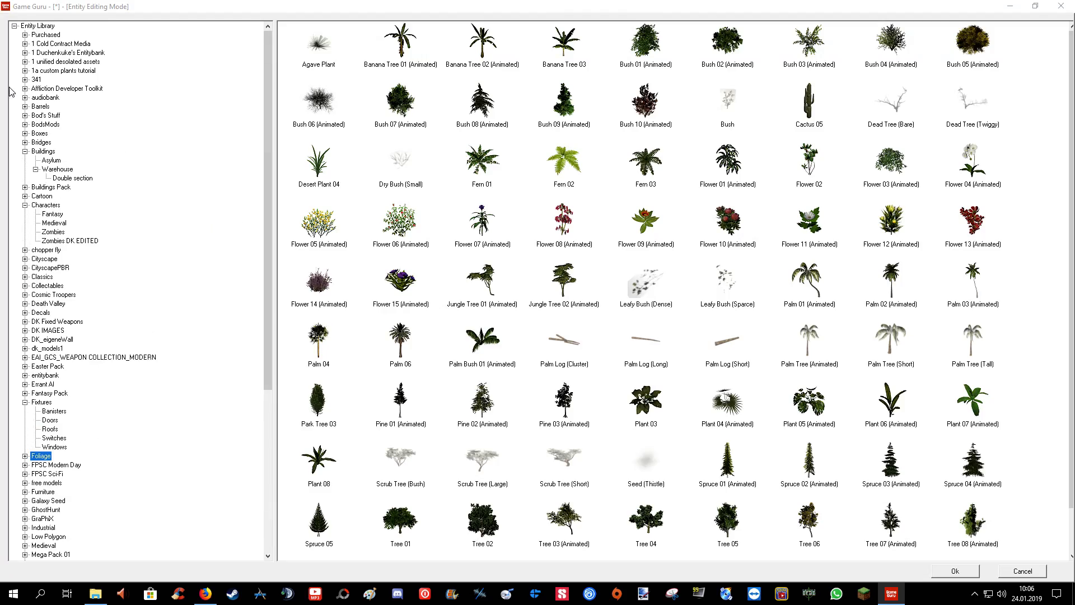
# Step: Close and reopen the entity library, then show a SINGLE PLANT folder's contents
pyautogui.click(1025, 571)
pyautogui.click(44, 107)
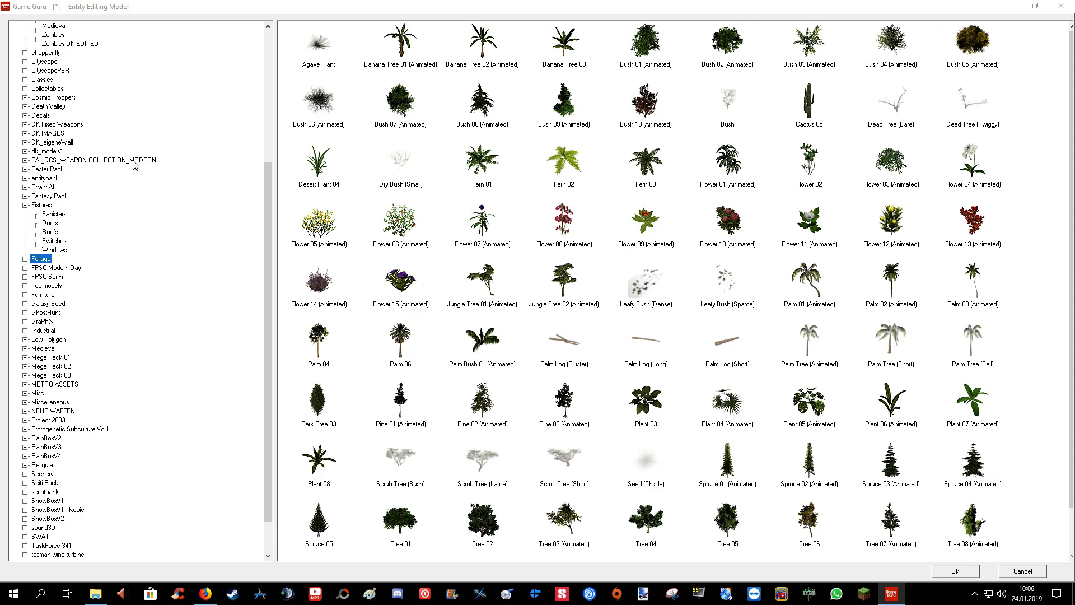
pyautogui.scroll(4, 57, 116)
pyautogui.scroll(3, 49, 103)
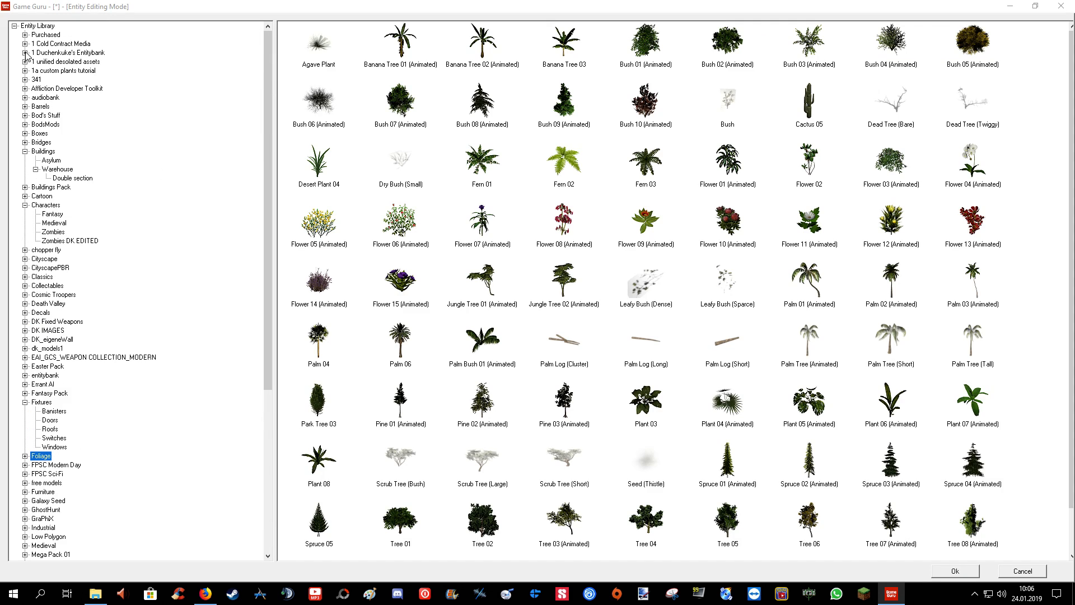
pyautogui.scroll(-2, 26, 269)
pyautogui.scroll(-1, 37, 289)
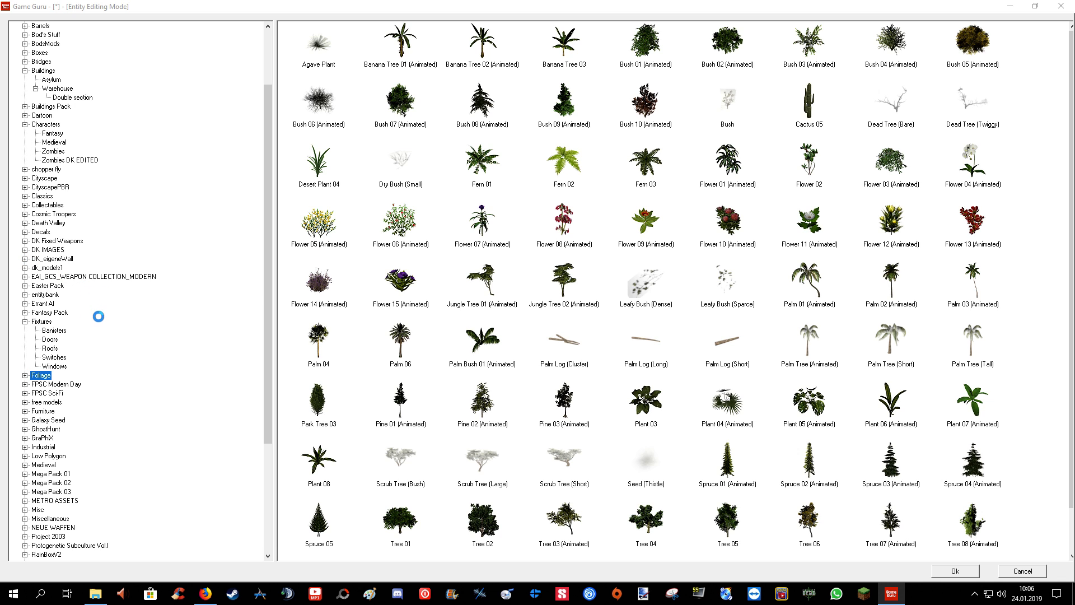
pyautogui.scroll(-5, 89, 391)
pyautogui.scroll(-5, 89, 390)
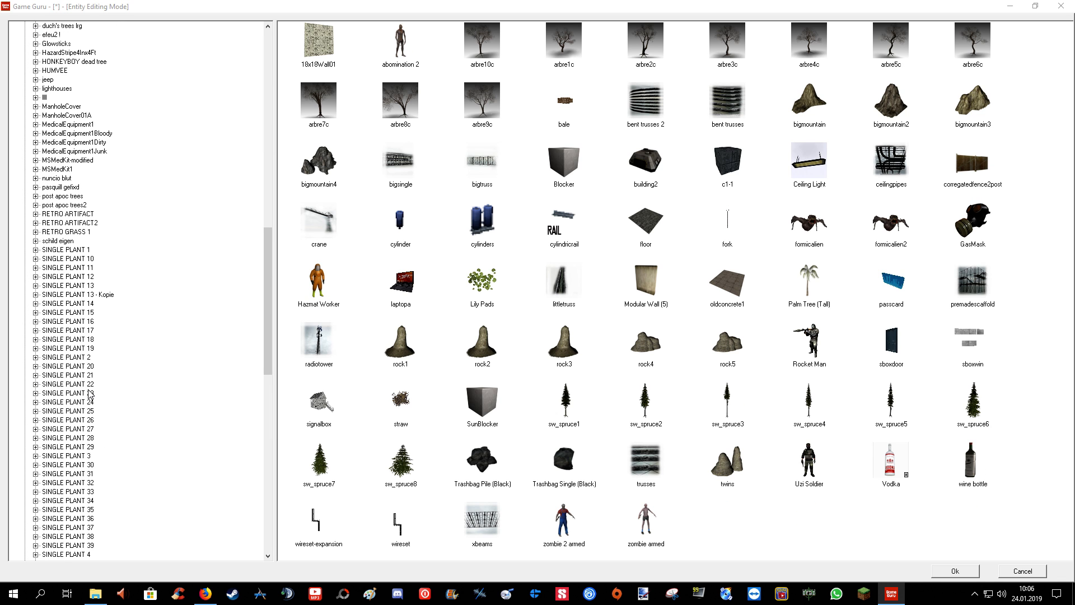
pyautogui.scroll(-2, 144, 355)
pyautogui.scroll(10, 126, 242)
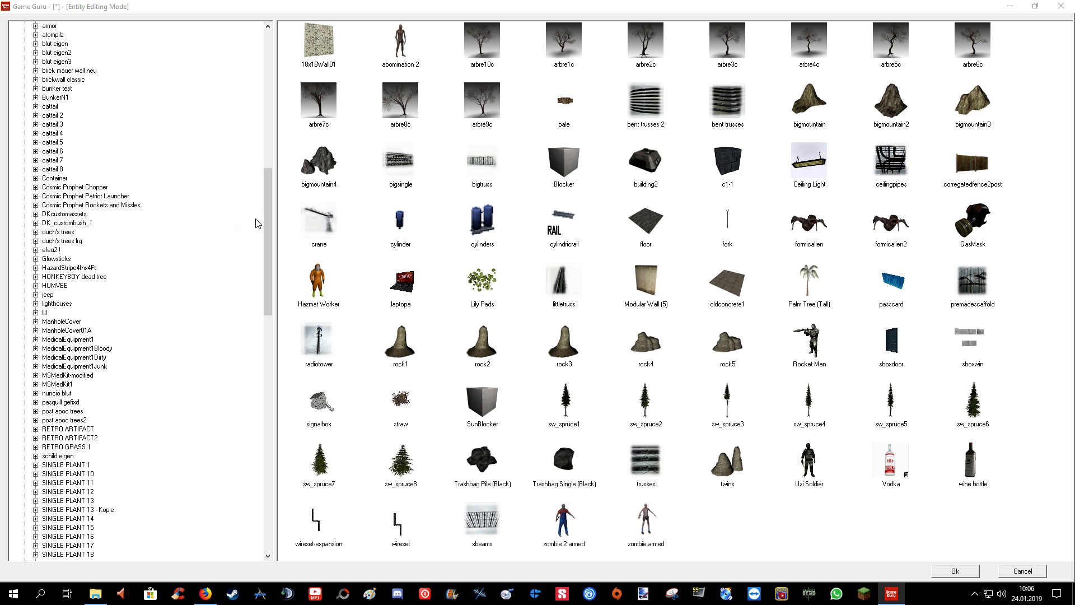
pyautogui.moveTo(264, 223)
pyautogui.mouseDown()
pyautogui.moveTo(267, 136)
pyautogui.moveTo(267, 334)
pyautogui.mouseUp()
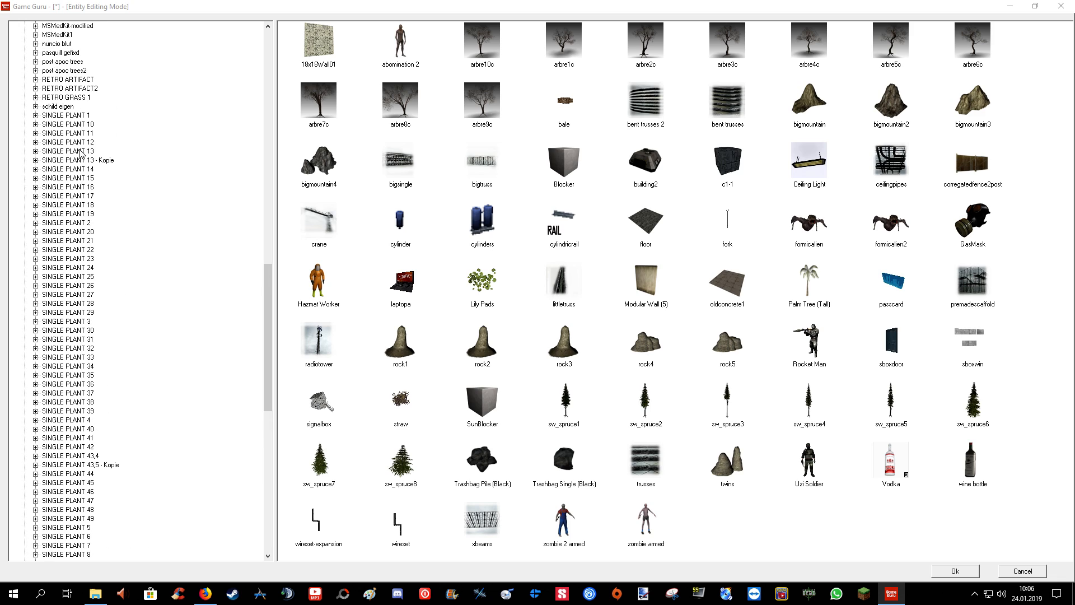
pyautogui.scroll(-4, 94, 314)
pyautogui.click(80, 332)
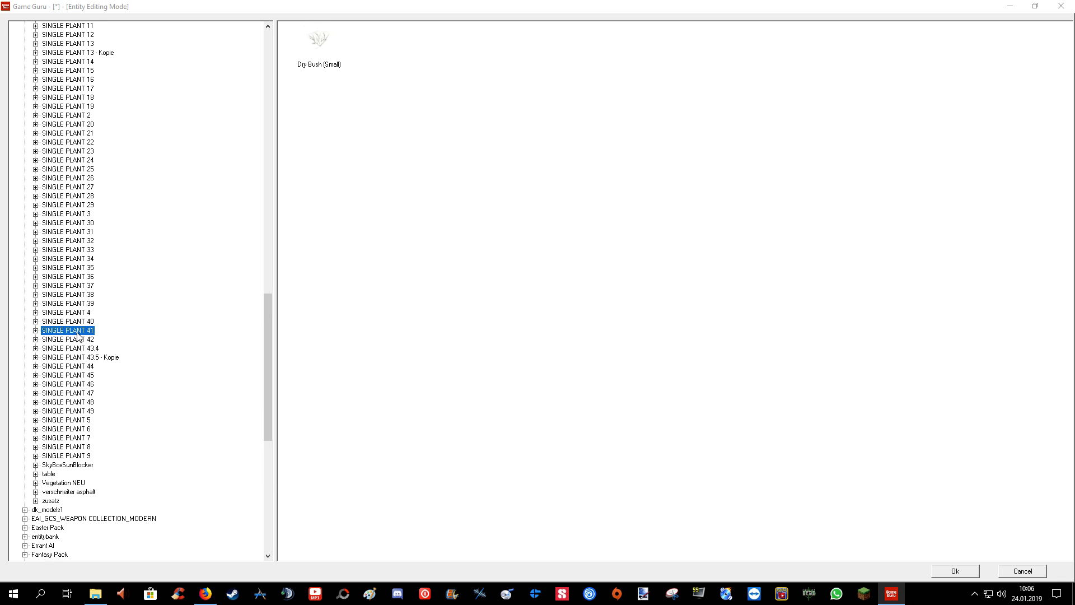
# Step: Place several different single-plant dry bushes in a row on the terrain
pyautogui.doubleClick(319, 42)
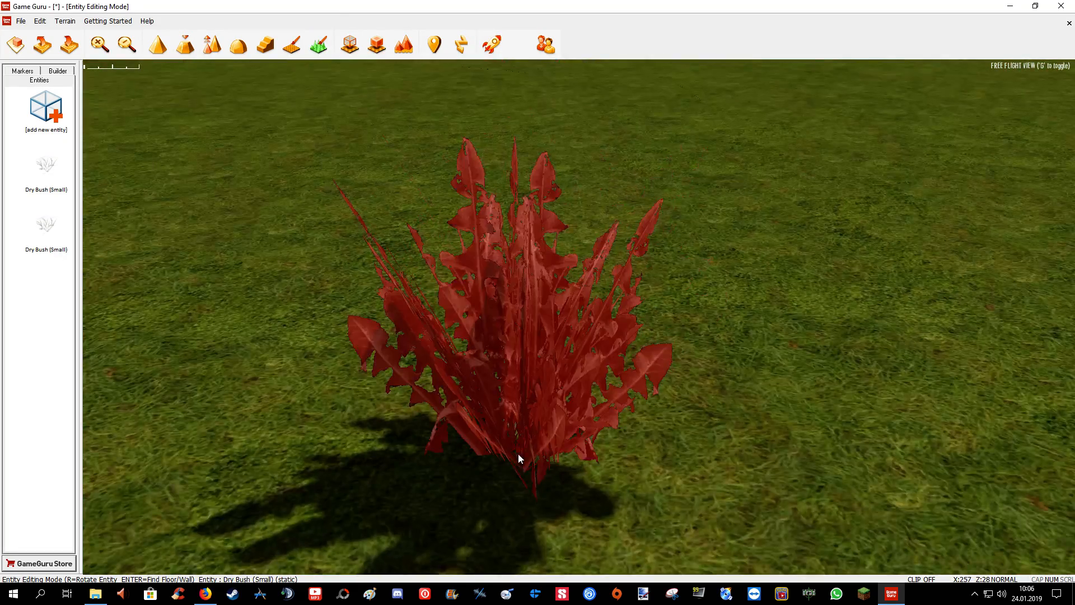
pyautogui.click(519, 455)
pyautogui.click(576, 418)
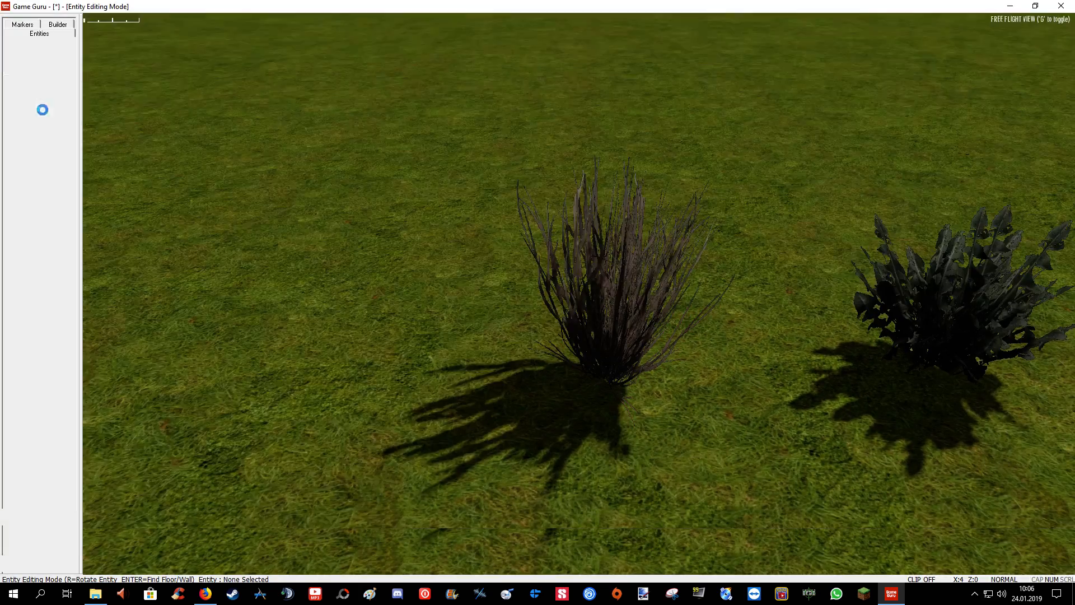
pyautogui.doubleClick(318, 42)
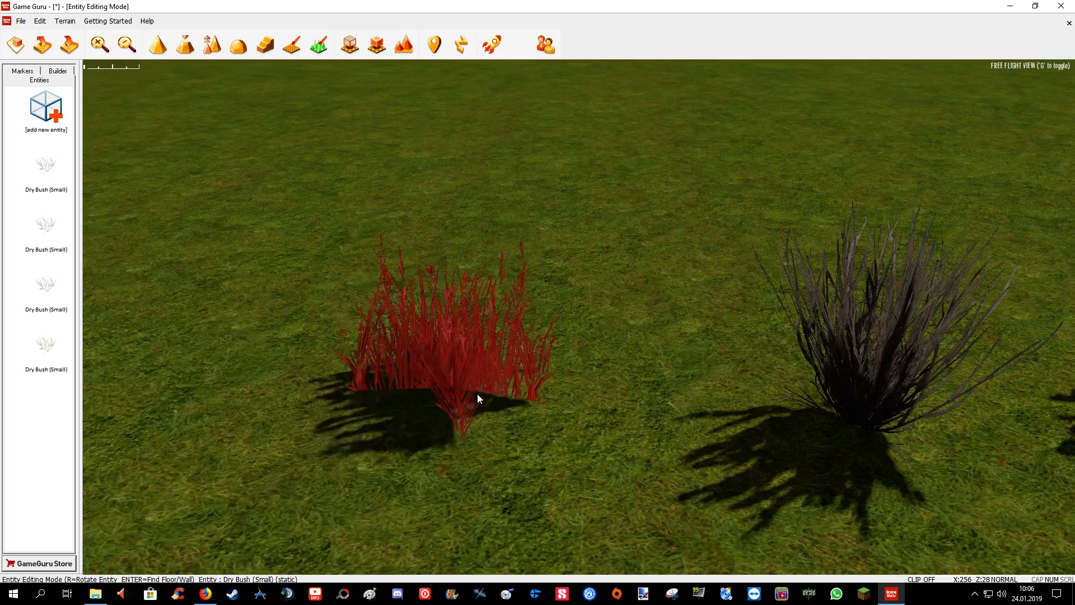
pyautogui.click(492, 397)
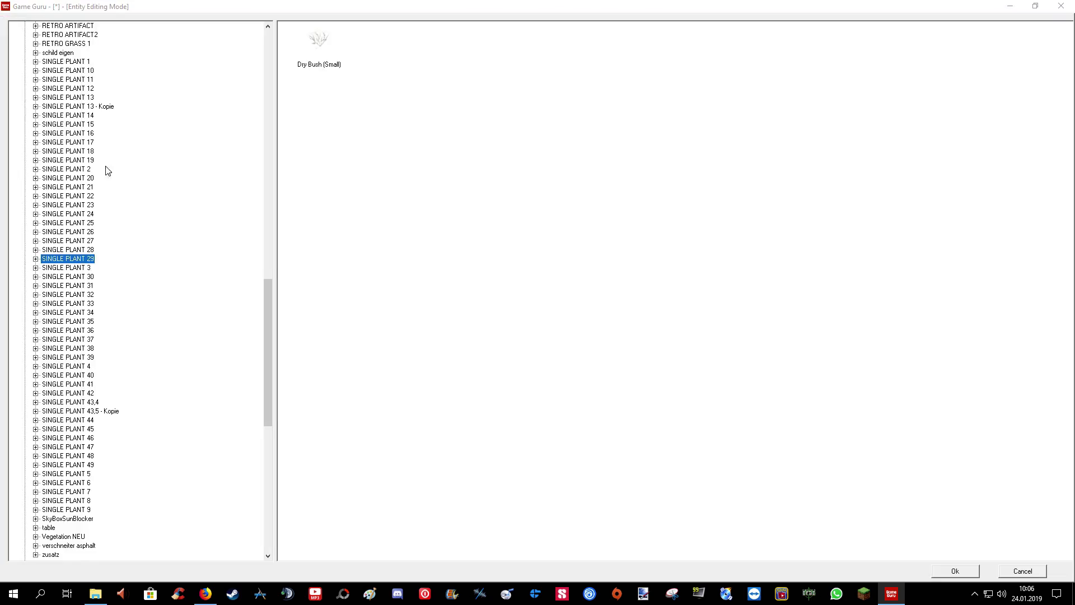
pyautogui.click(74, 242)
pyautogui.doubleClick(317, 59)
pyautogui.click(432, 394)
pyautogui.click(67, 378)
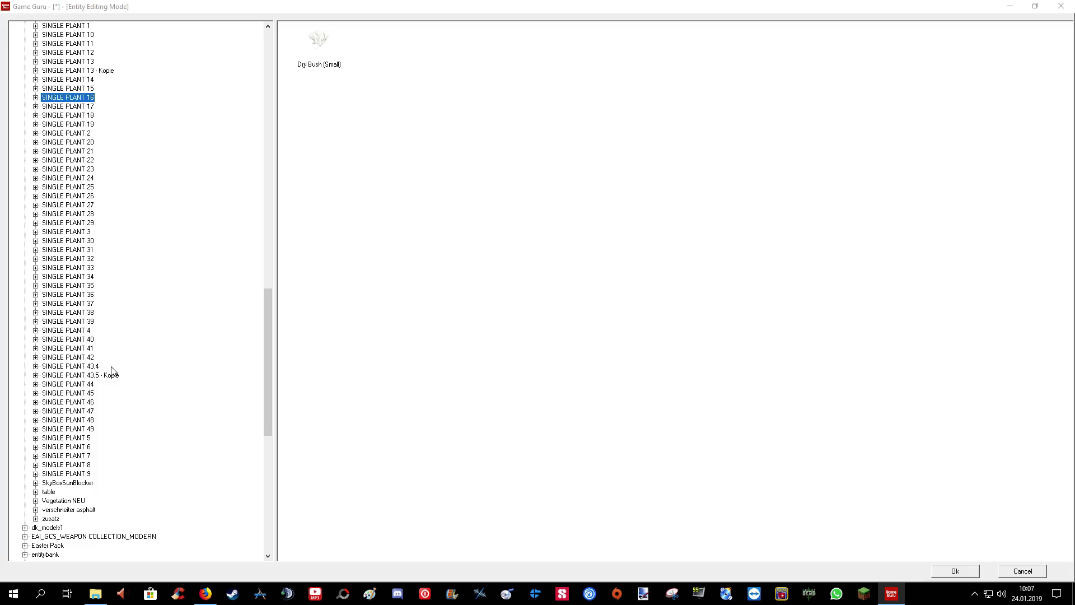
pyautogui.doubleClick(327, 71)
pyautogui.click(441, 370)
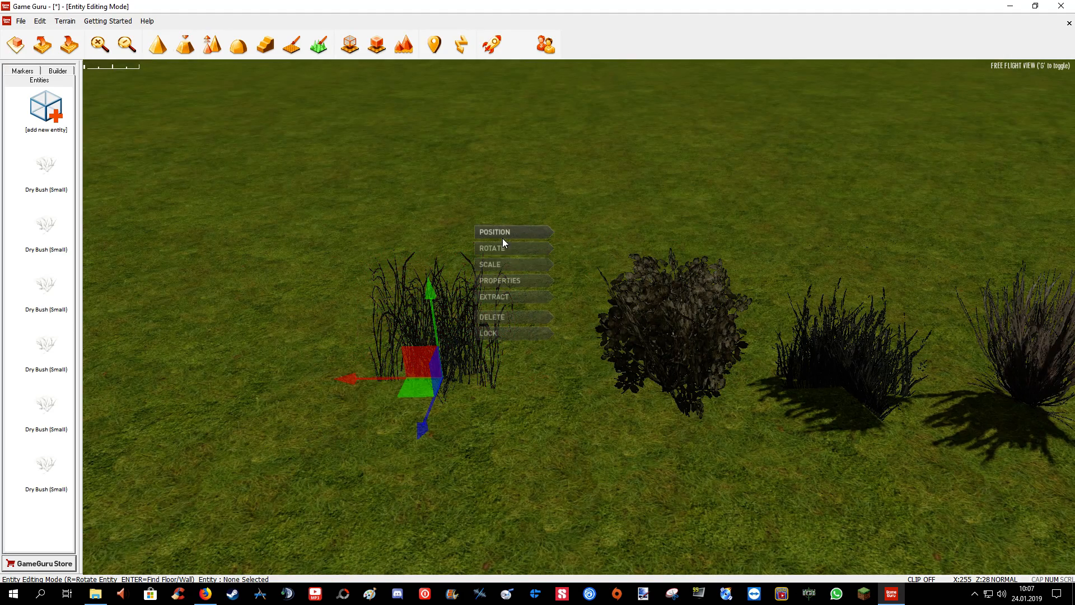
# Step: Scale one grass clump much larger, then fly the camera along the row of plants
pyautogui.click(490, 263)
pyautogui.moveTo(542, 380)
pyautogui.mouseDown()
pyautogui.moveTo(483, 338)
pyautogui.moveTo(469, 311)
pyautogui.mouseUp()
pyautogui.click(487, 296)
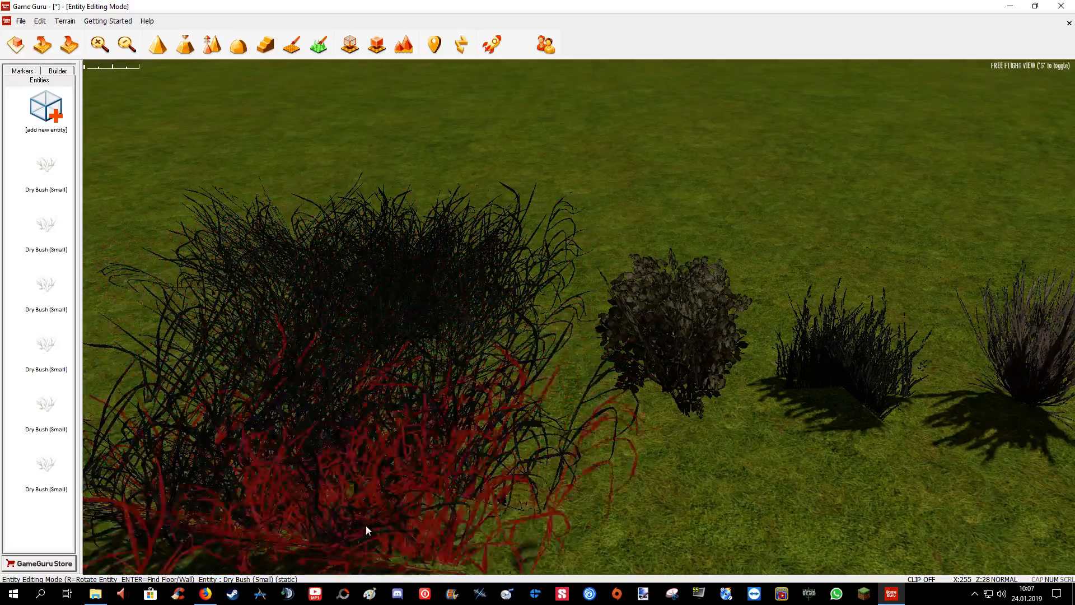
pyautogui.scroll(-3, 383, 525)
pyautogui.rightClick(492, 377)
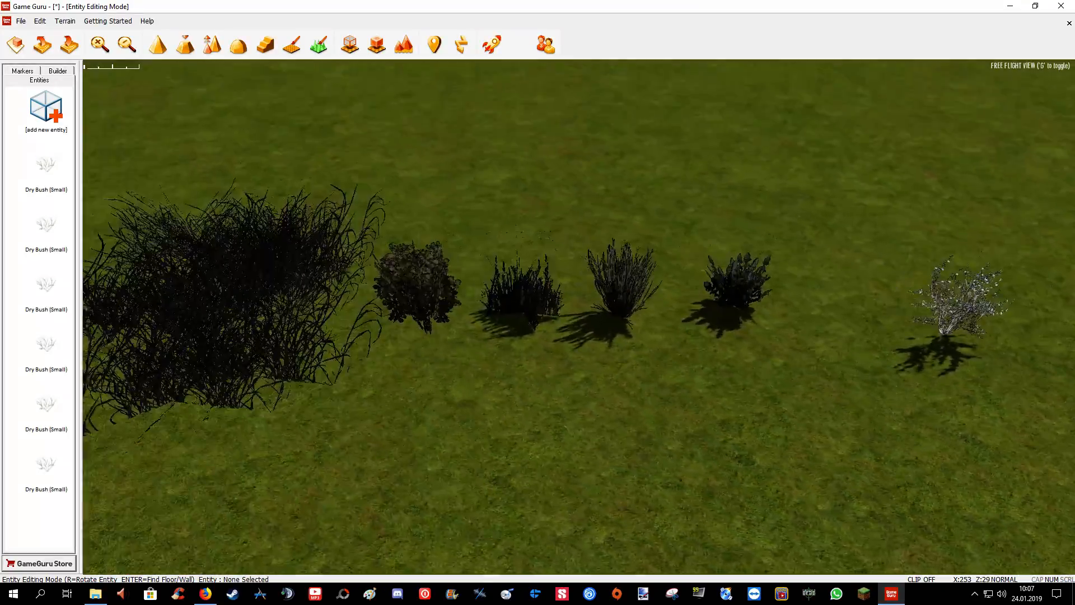
pyautogui.press('w')
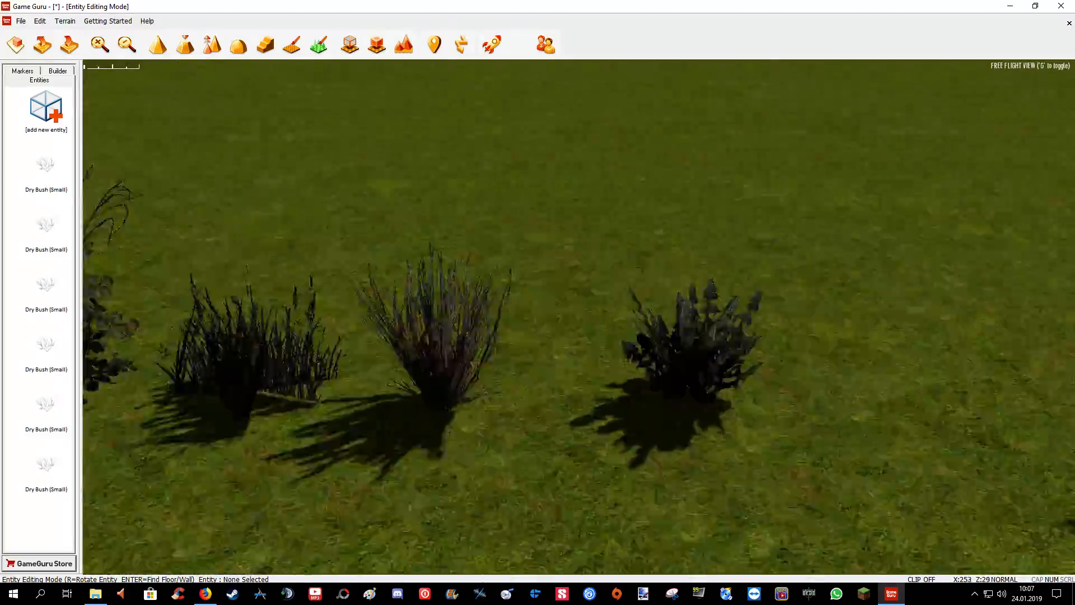
pyautogui.moveTo(519, 414); pyautogui.dragTo(679, 430, button='right')
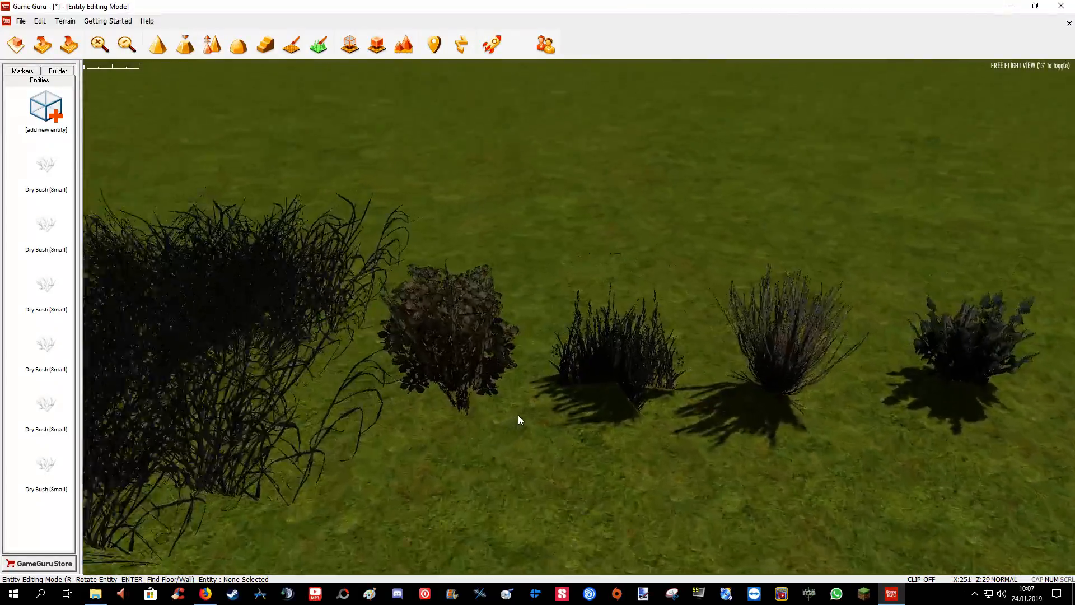
# Step: Spray many copies of a dry bush across the grass to start a dense patch
pyautogui.click(656, 358)
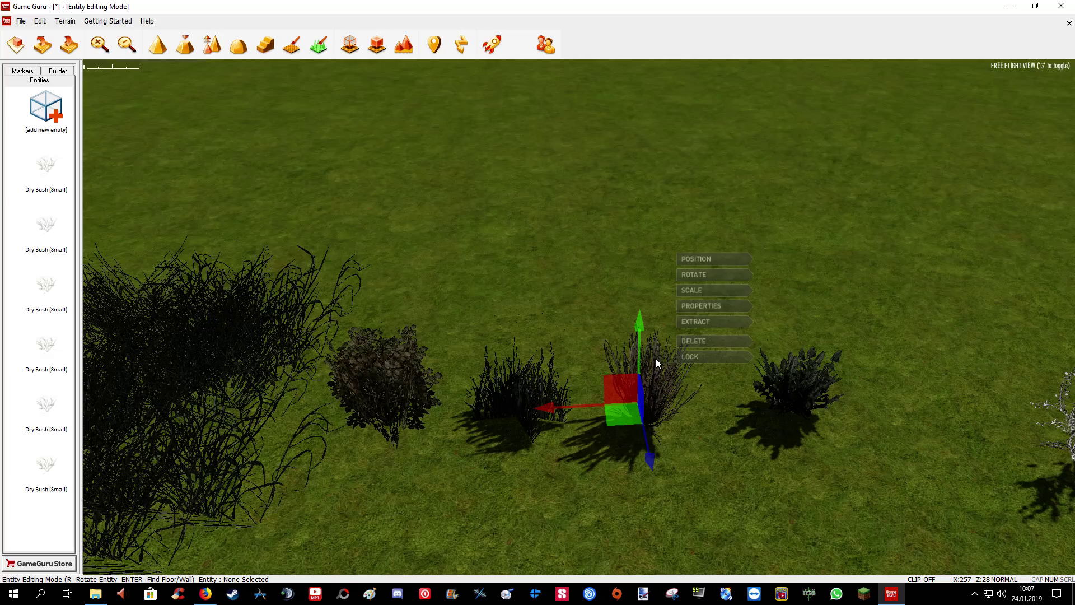
pyautogui.click(639, 398)
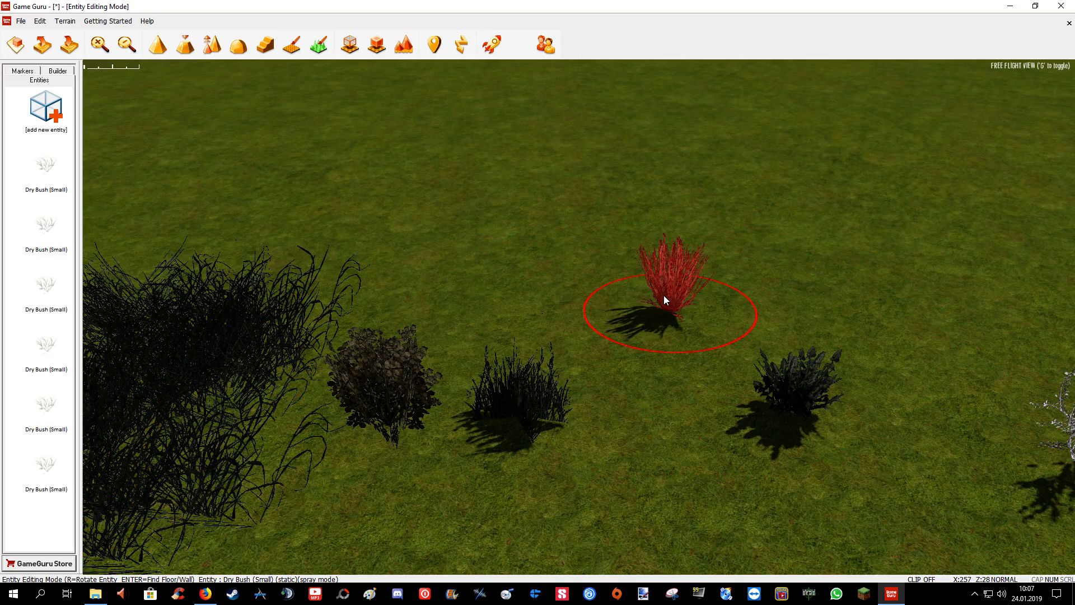
pyautogui.scroll(-3, 643, 249)
pyautogui.moveTo(664, 295)
pyautogui.mouseDown()
pyautogui.moveTo(627, 263)
pyautogui.moveTo(486, 236)
pyautogui.mouseUp()
pyautogui.scroll(-2, 485, 235)
pyautogui.scroll(2, 638, 207)
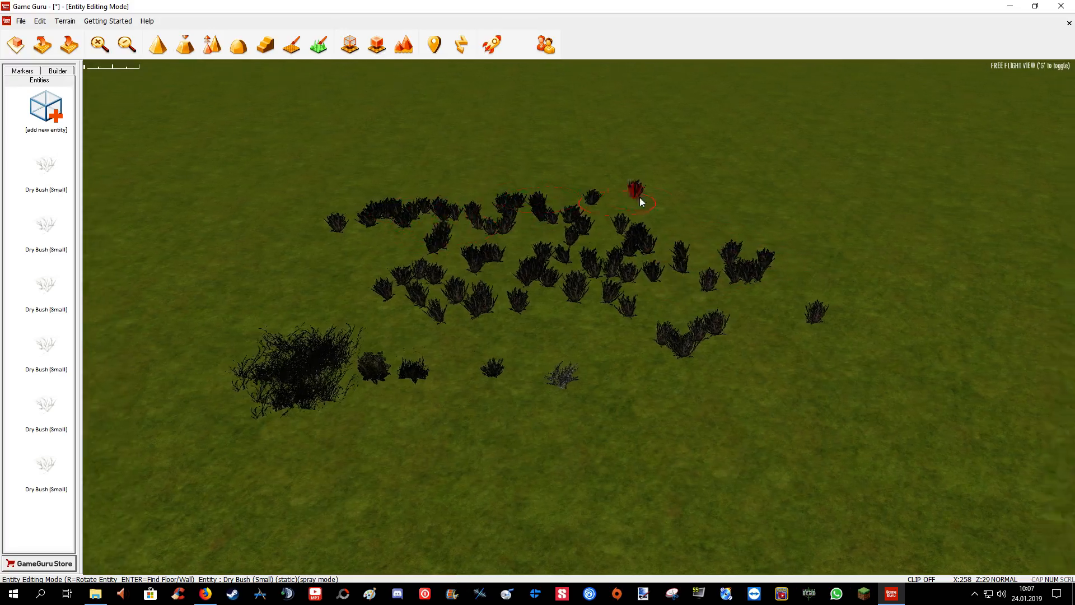
pyautogui.scroll(2, 628, 283)
pyautogui.scroll(2, 628, 283)
pyautogui.scroll(-2, 604, 315)
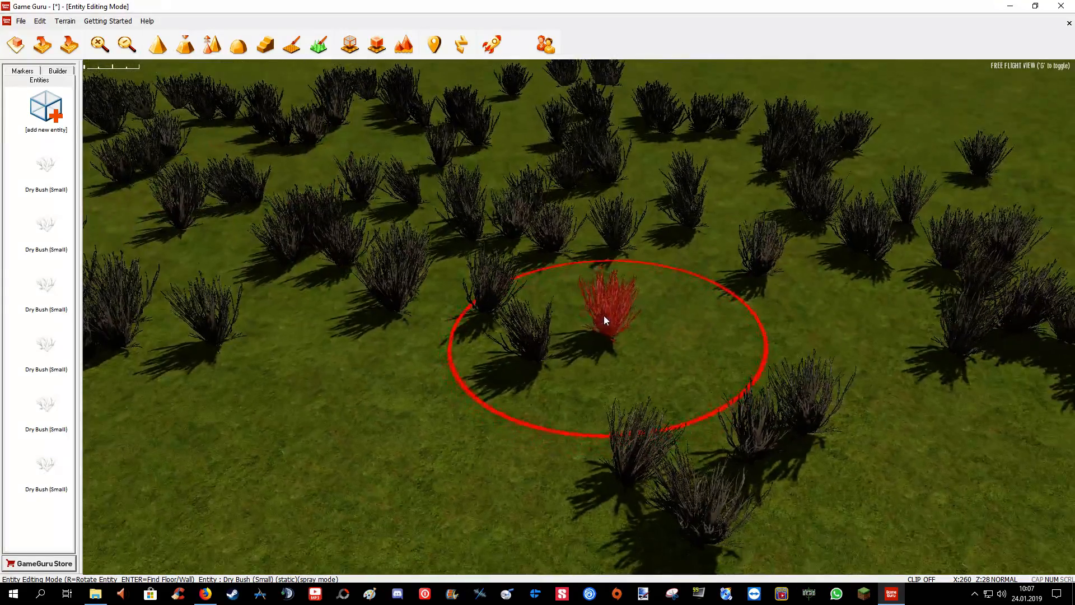
pyautogui.scroll(2, 652, 307)
pyautogui.scroll(2, 652, 307)
pyautogui.scroll(-2, 571, 332)
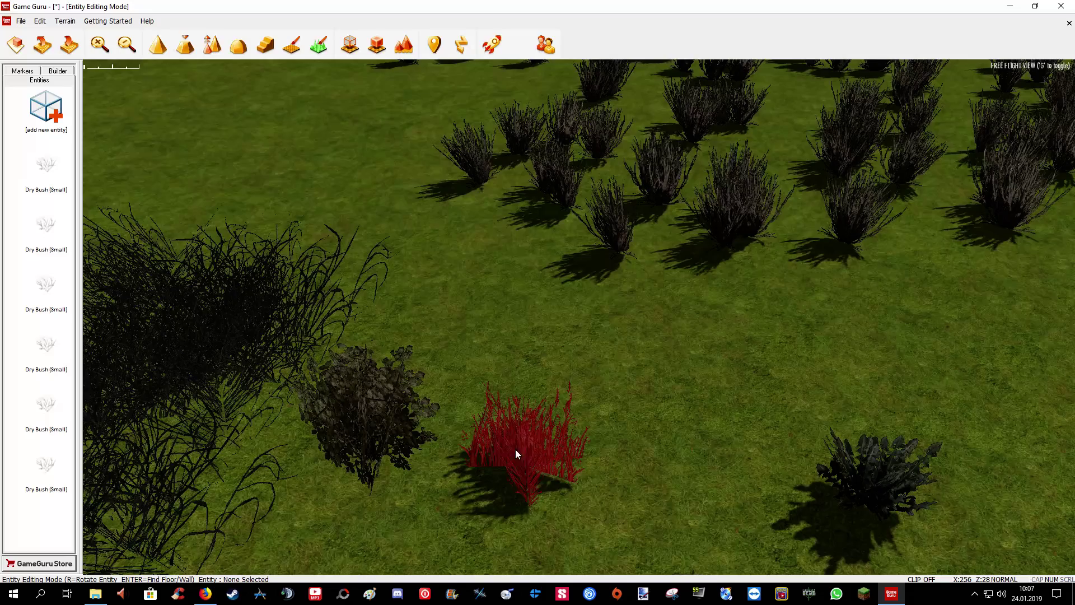
pyautogui.click(515, 453)
pyautogui.scroll(2, 560, 362)
pyautogui.click(576, 353)
pyautogui.scroll(-2, 620, 267)
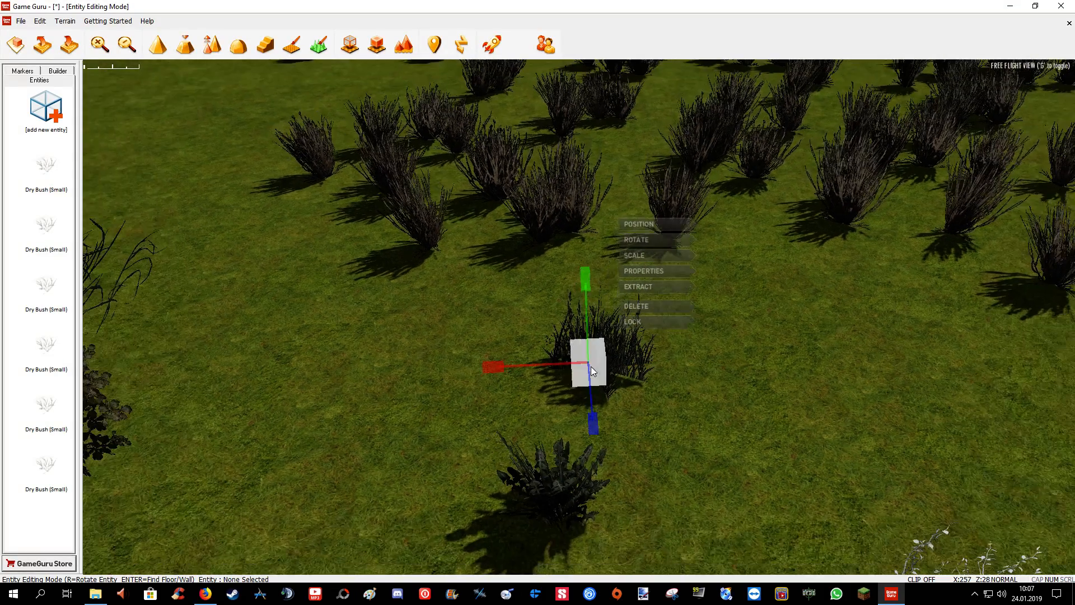
pyautogui.click(590, 366)
pyautogui.scroll(-3, 588, 359)
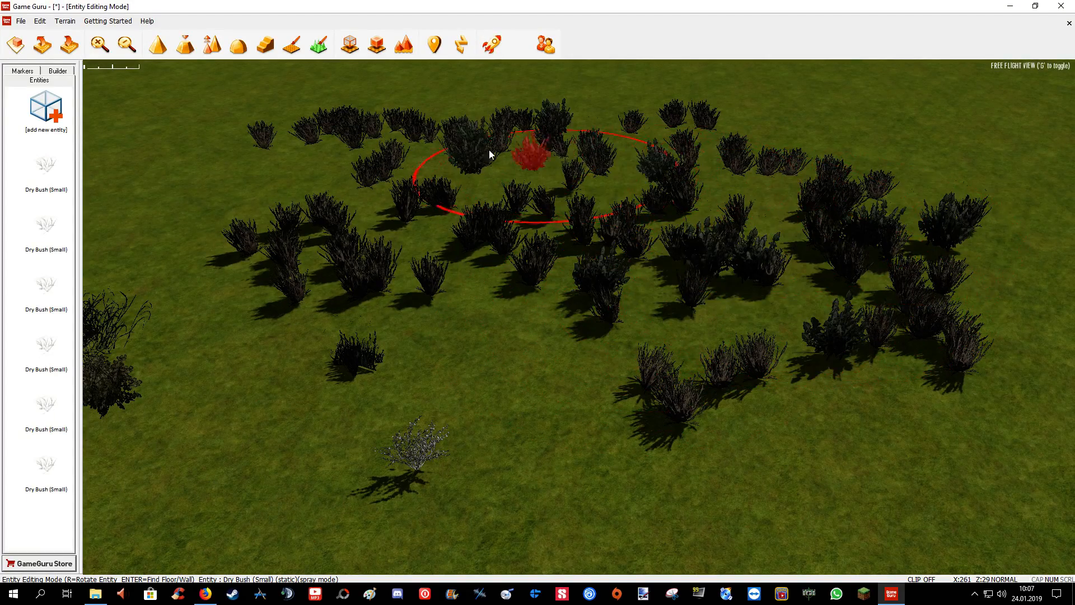
pyautogui.scroll(-3, 504, 151)
# Step: Spray a second swath of dry bushes and fly down to ground level among them
pyautogui.press('Left')
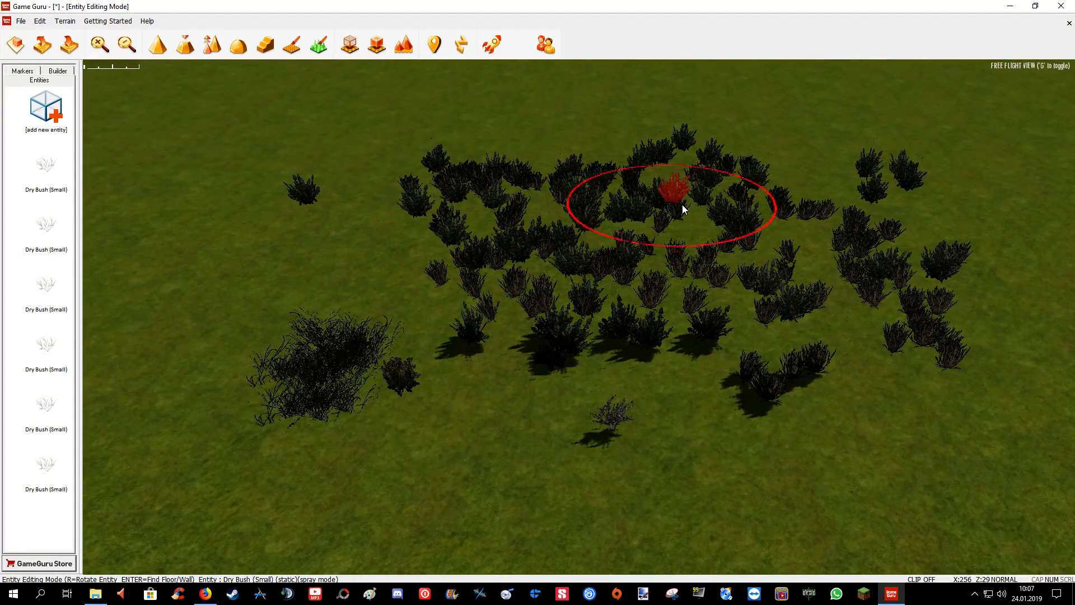
pyautogui.scroll(3, 742, 281)
pyautogui.scroll(3, 620, 344)
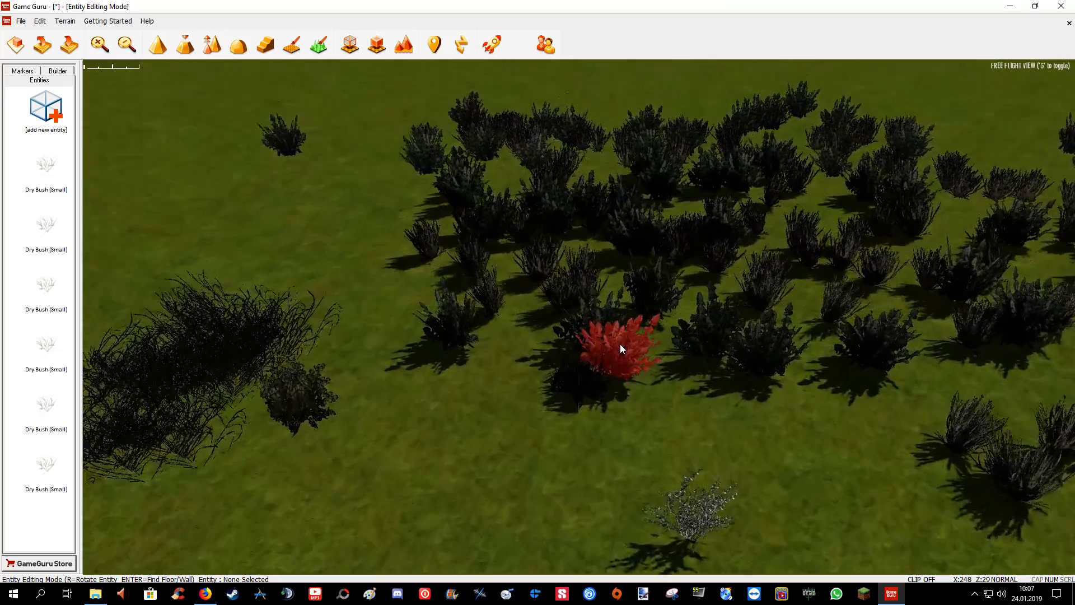
pyautogui.scroll(2, 570, 388)
pyautogui.rightClick(573, 252)
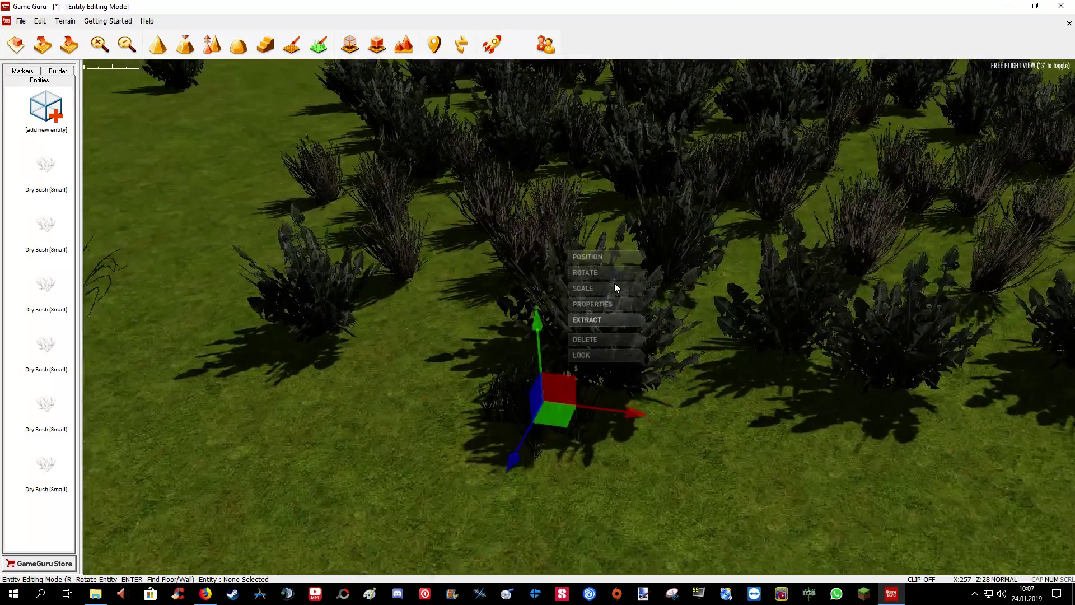
pyautogui.click(571, 290)
pyautogui.scroll(-5, 554, 390)
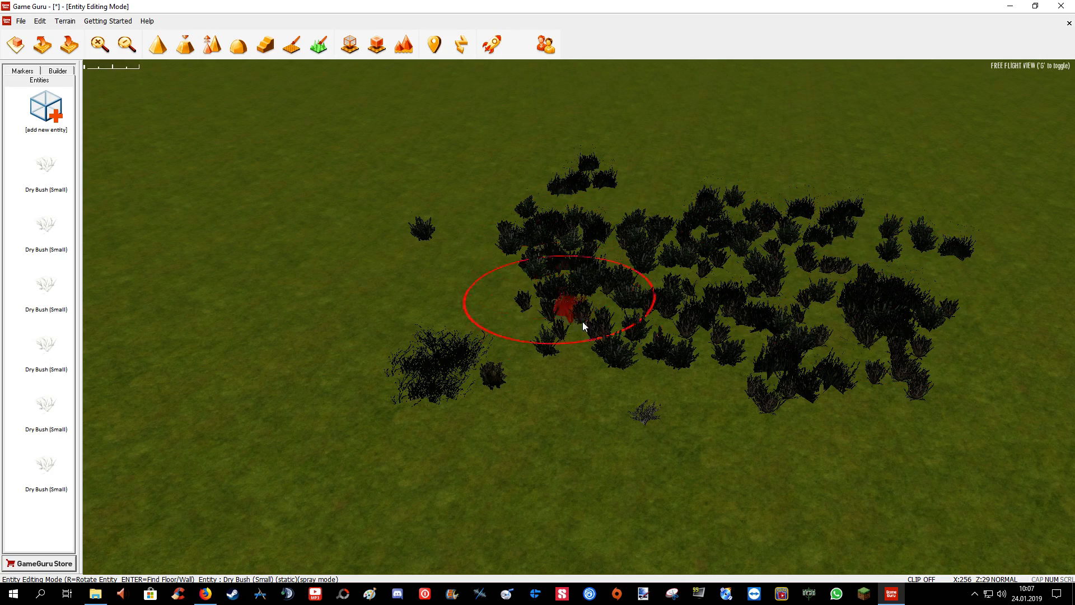
pyautogui.moveTo(579, 332)
pyautogui.mouseDown()
pyautogui.moveTo(544, 378)
pyautogui.moveTo(751, 260)
pyautogui.moveTo(541, 227)
pyautogui.mouseUp()
pyautogui.scroll(3, 686, 218)
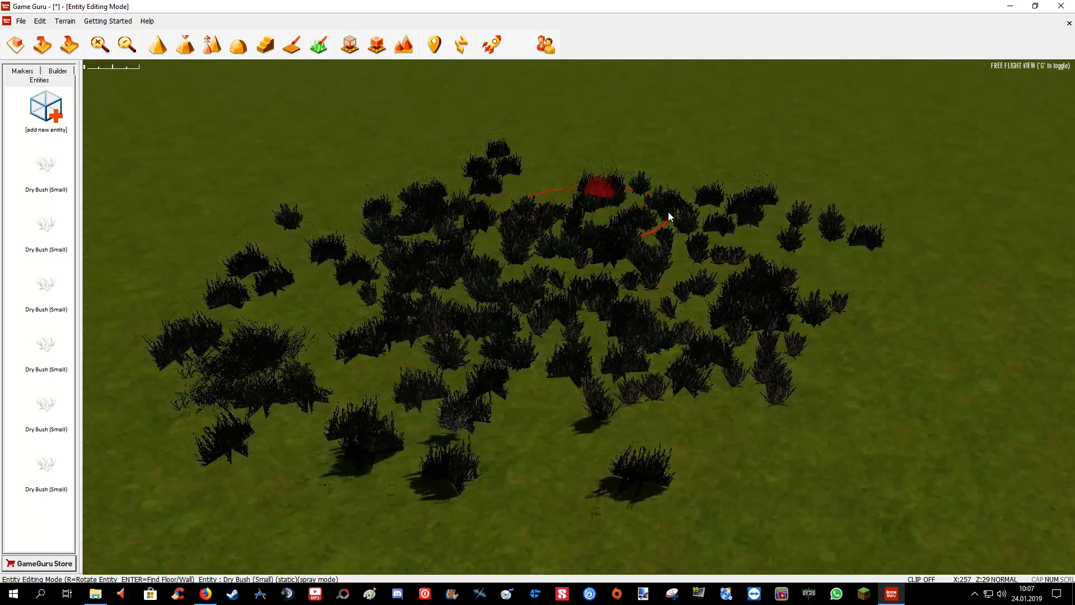
pyautogui.scroll(2, 686, 214)
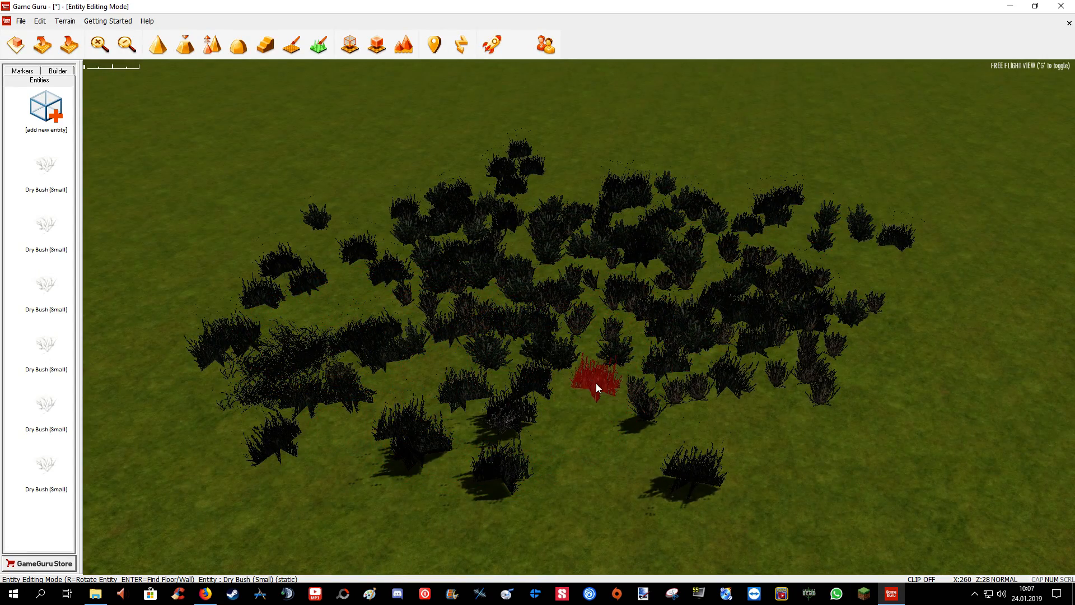
pyautogui.moveTo(595, 382); pyautogui.dragTo(595, 319, button='right')
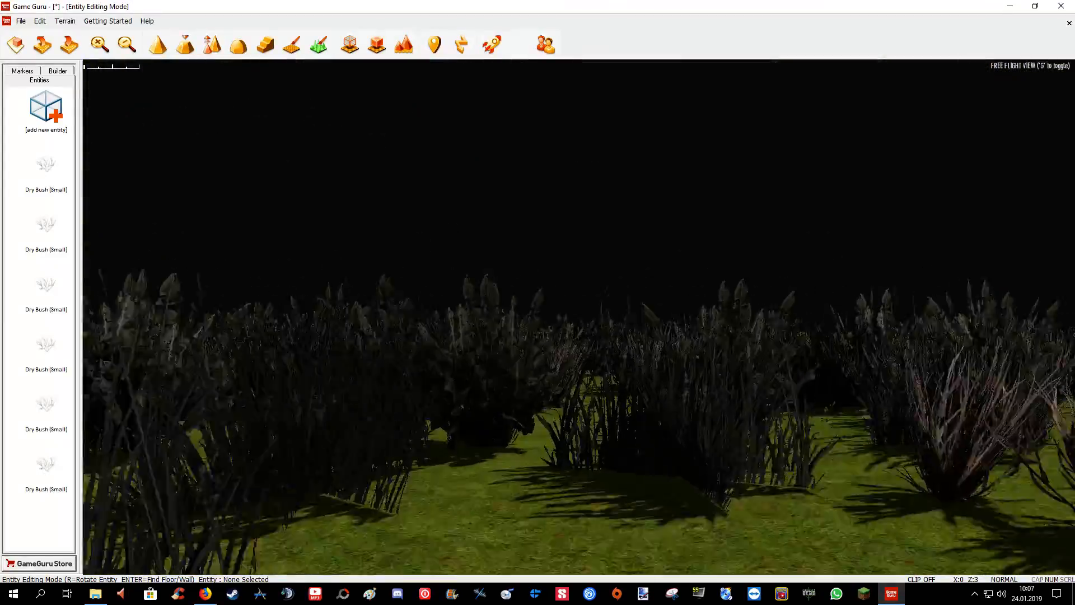
pyautogui.scroll(-5, 295, 267)
# Step: Place a Player Start marker in front of the bush field
pyautogui.click(22, 70)
pyautogui.click(39, 113)
pyautogui.click(472, 378)
pyautogui.scroll(5, 458, 390)
# Step: Select the stray white bush near the start point and delete it
pyautogui.click(444, 406)
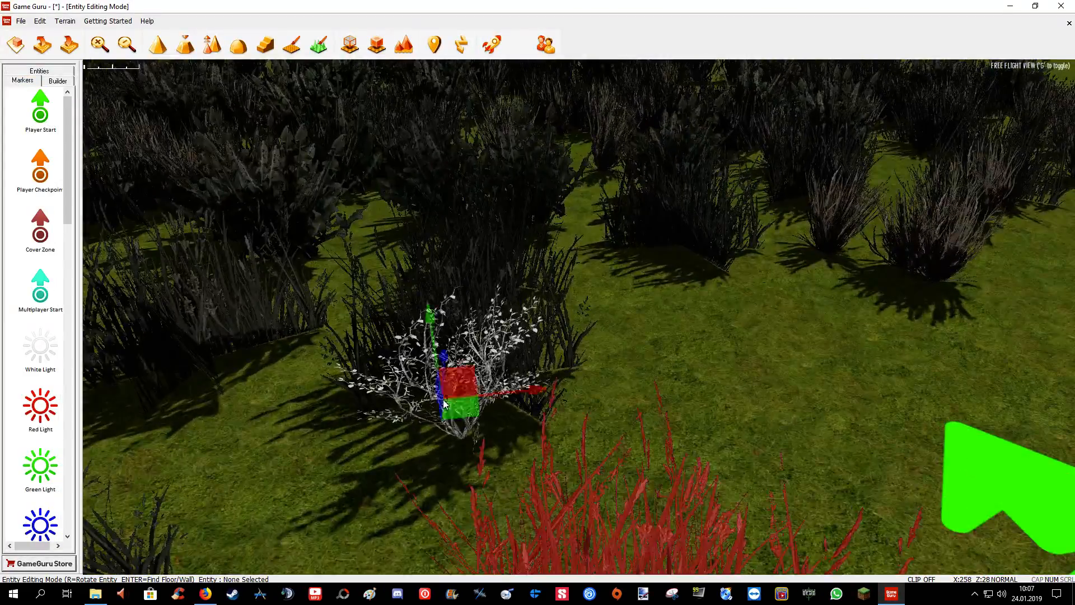
pyautogui.scroll(3, 454, 395)
pyautogui.scroll(3, 470, 379)
pyautogui.scroll(3, 490, 361)
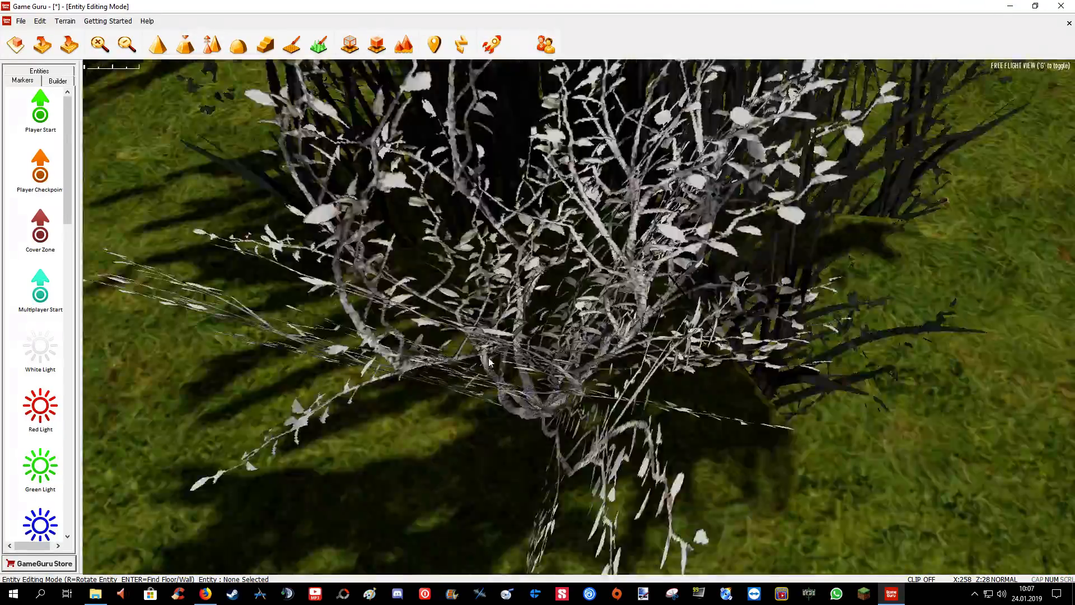
pyautogui.scroll(-3, 490, 362)
pyautogui.click(561, 366)
pyautogui.click(611, 309)
pyautogui.scroll(-3, 612, 308)
pyautogui.scroll(-3, 612, 309)
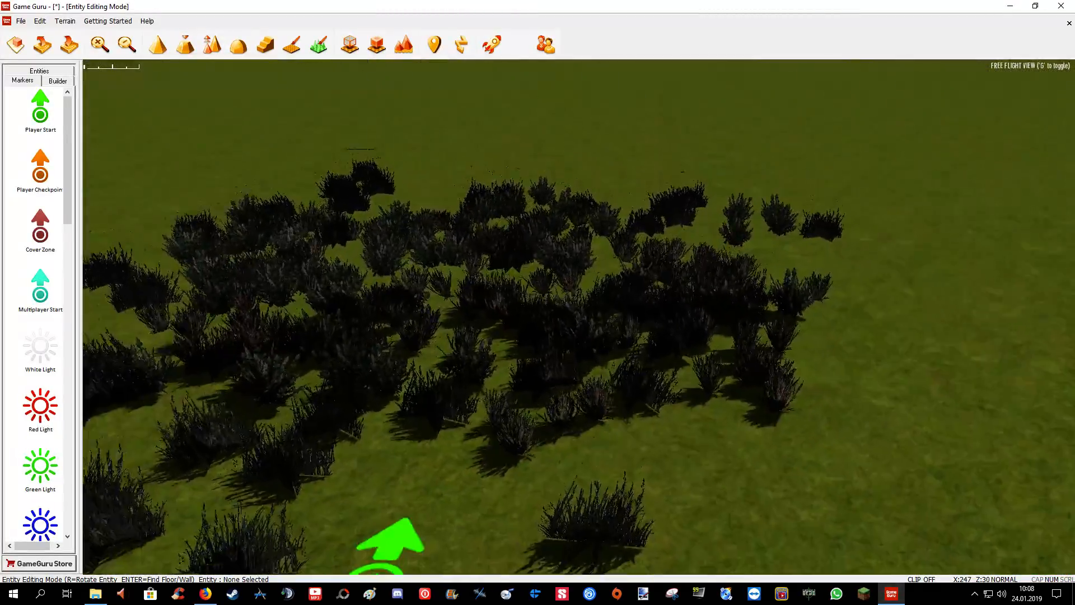
pyautogui.scroll(-3, 611, 308)
pyautogui.scroll(-2, 612, 308)
pyautogui.scroll(3, 580, 335)
pyautogui.scroll(3, 579, 336)
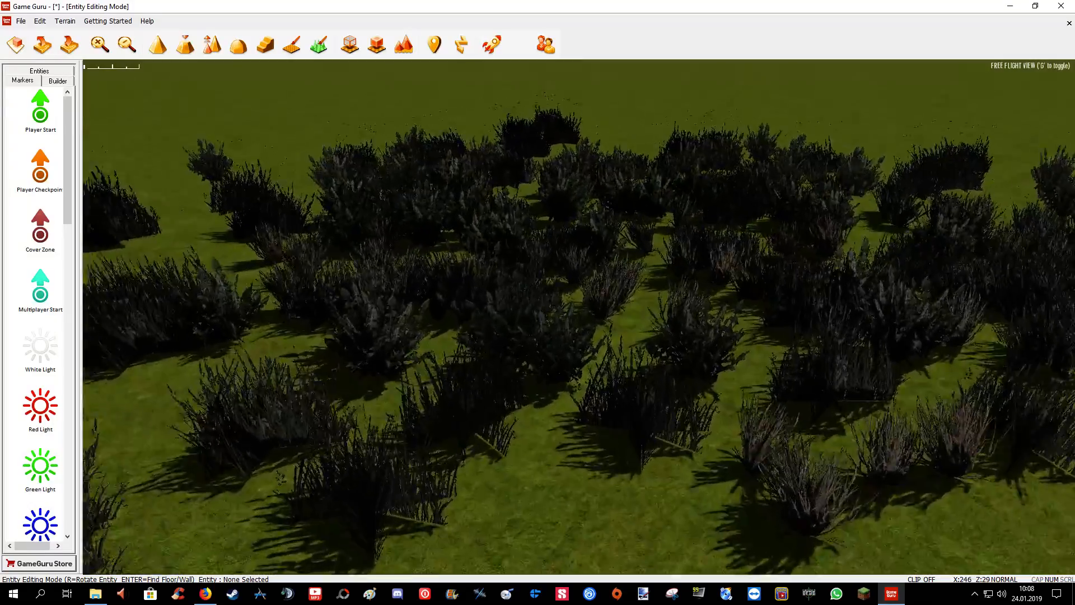
pyautogui.scroll(3, 579, 336)
pyautogui.scroll(2, 580, 336)
pyautogui.scroll(-3, 588, 361)
pyautogui.scroll(-3, 606, 353)
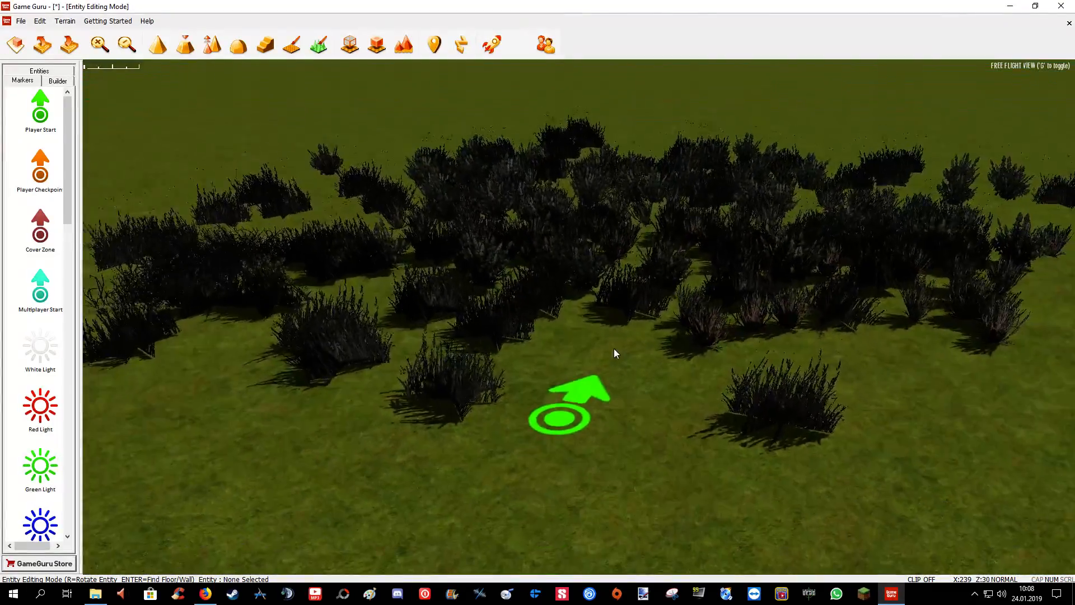
pyautogui.scroll(-2, 579, 370)
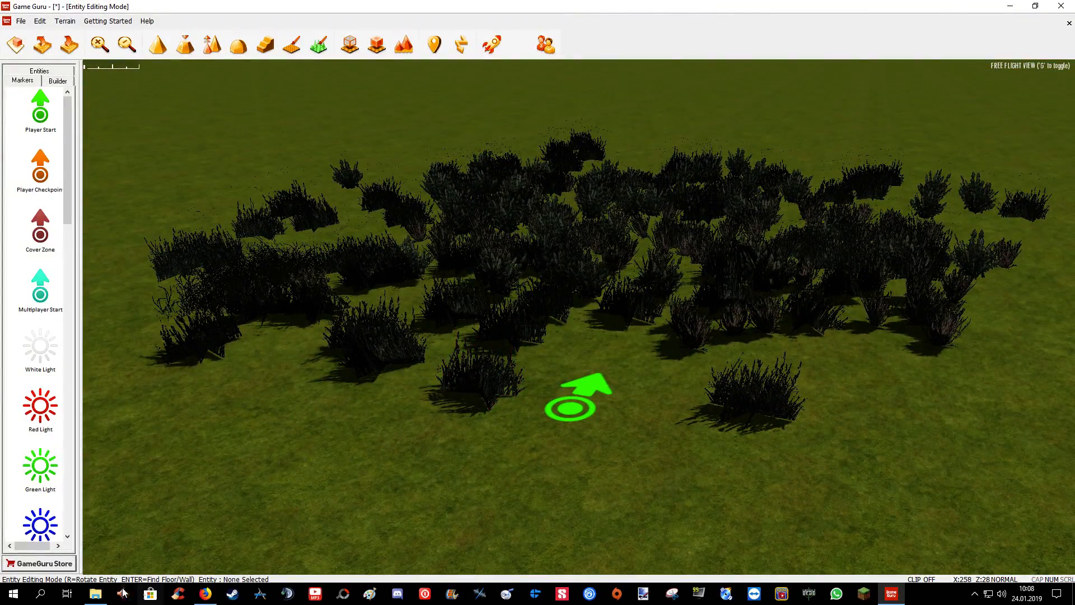
# Step: Navigate the file window to the entitybank > Foliage folder
pyautogui.click(96, 595)
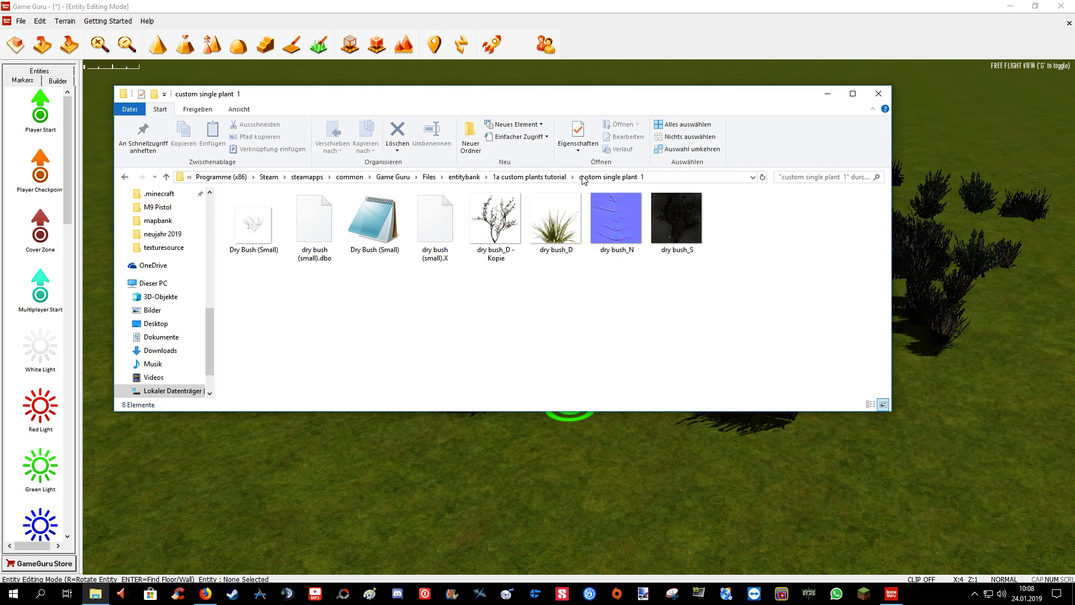
pyautogui.moveTo(518, 92); pyautogui.dragTo(556, 172)
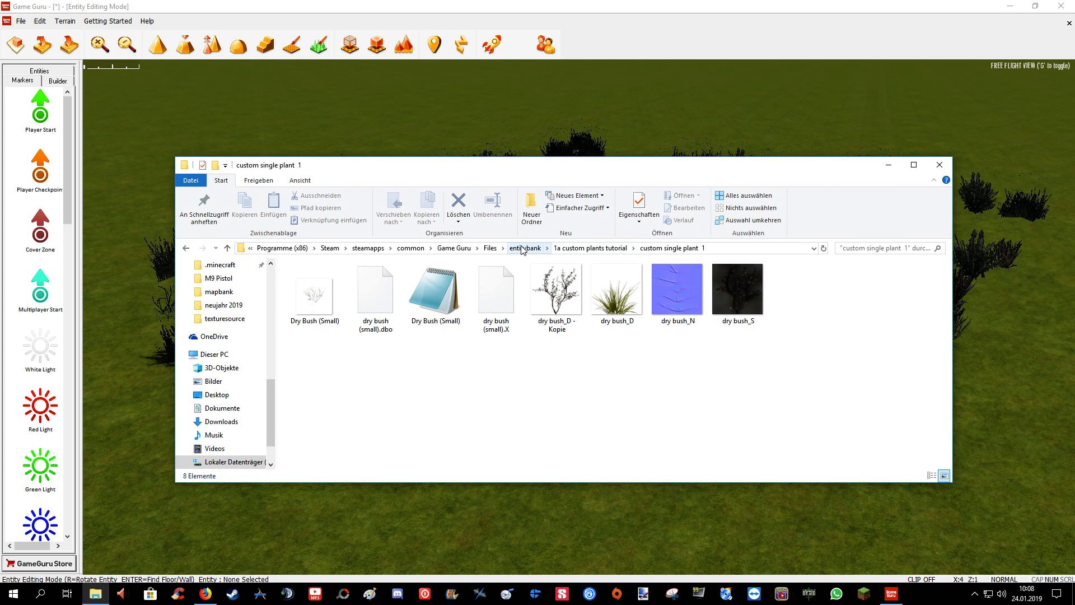
pyautogui.click(525, 248)
pyautogui.scroll(-3, 336, 395)
pyautogui.scroll(-2, 337, 389)
pyautogui.scroll(-1, 332, 391)
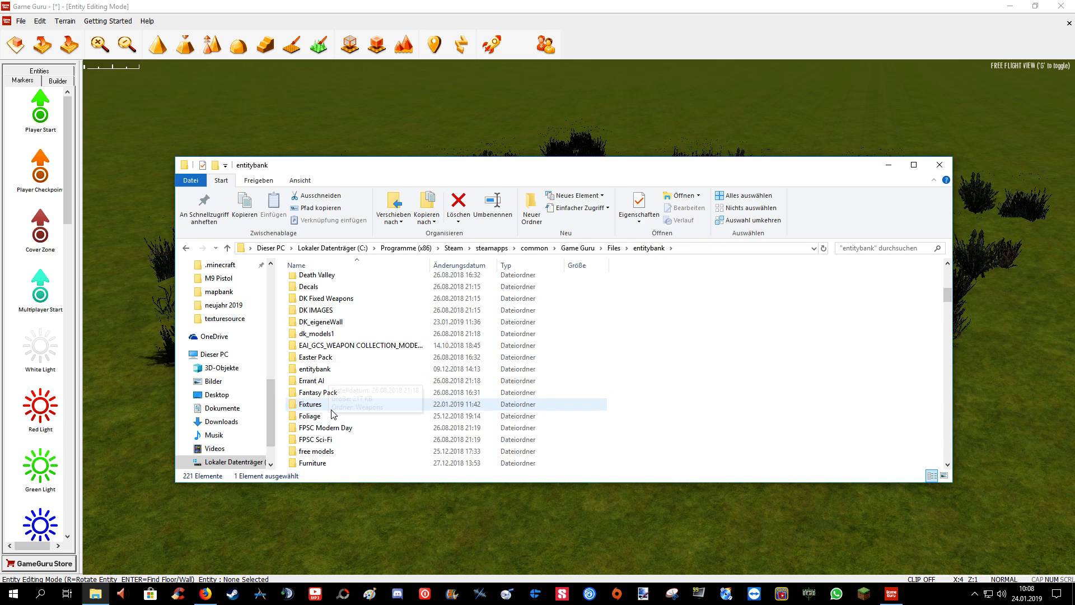
pyautogui.doubleClick(311, 416)
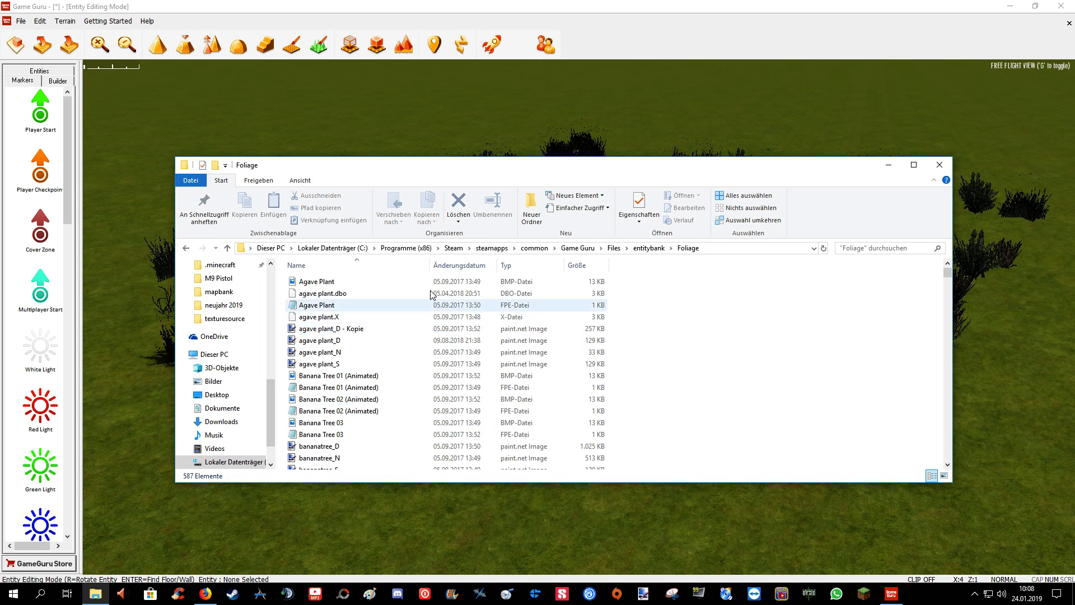
pyautogui.moveTo(452, 168); pyautogui.dragTo(451, 190)
pyautogui.scroll(-5, 492, 377)
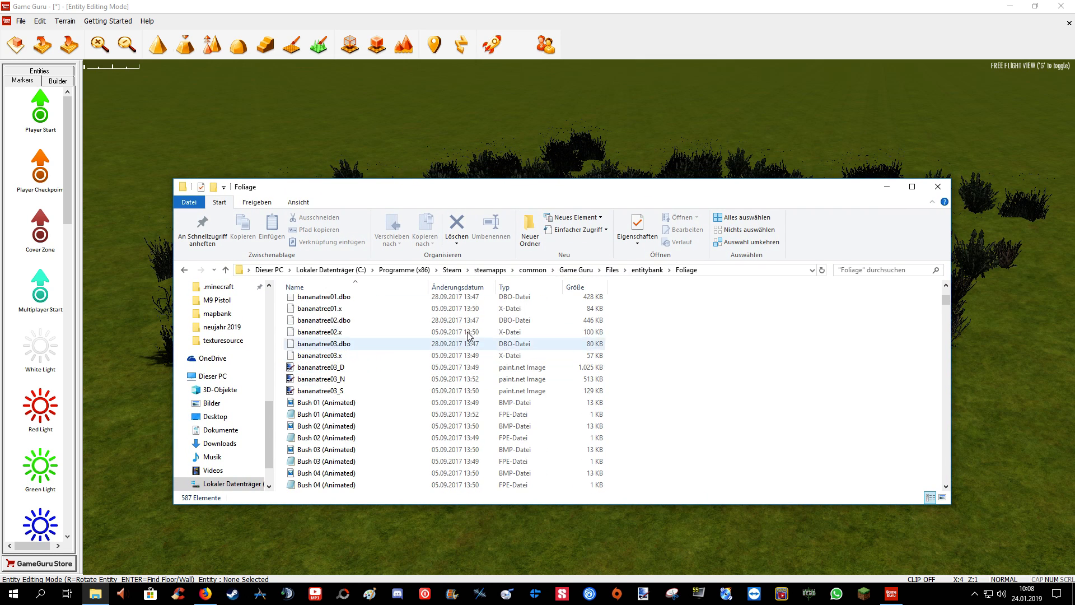
pyautogui.scroll(-5, 409, 371)
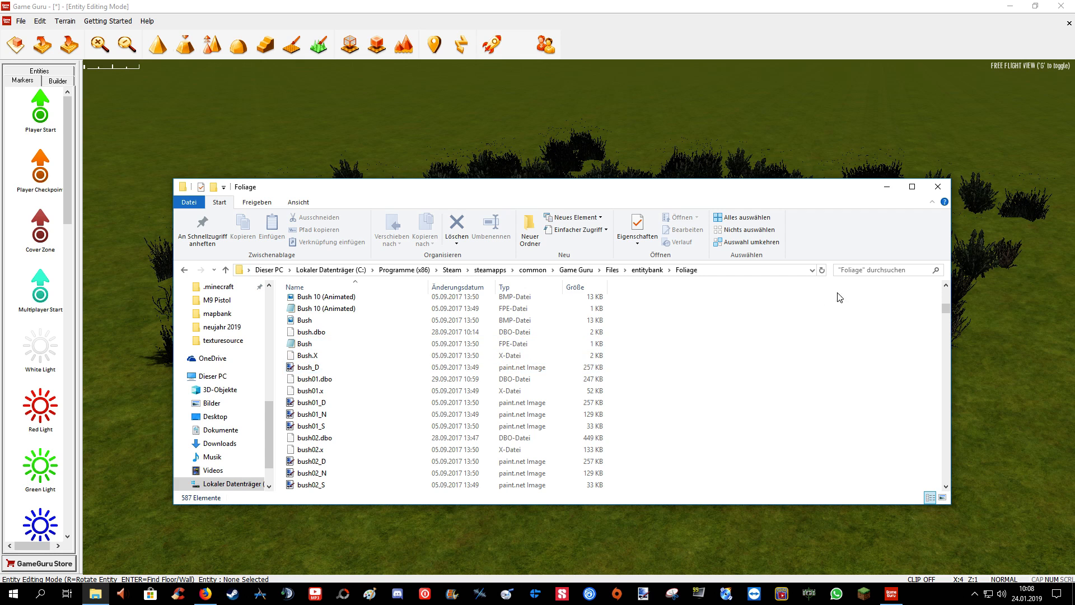
# Step: Search Foliage for 'dry' and copy all eight Dry Bush result files
pyautogui.click(870, 271)
pyautogui.write('dry')
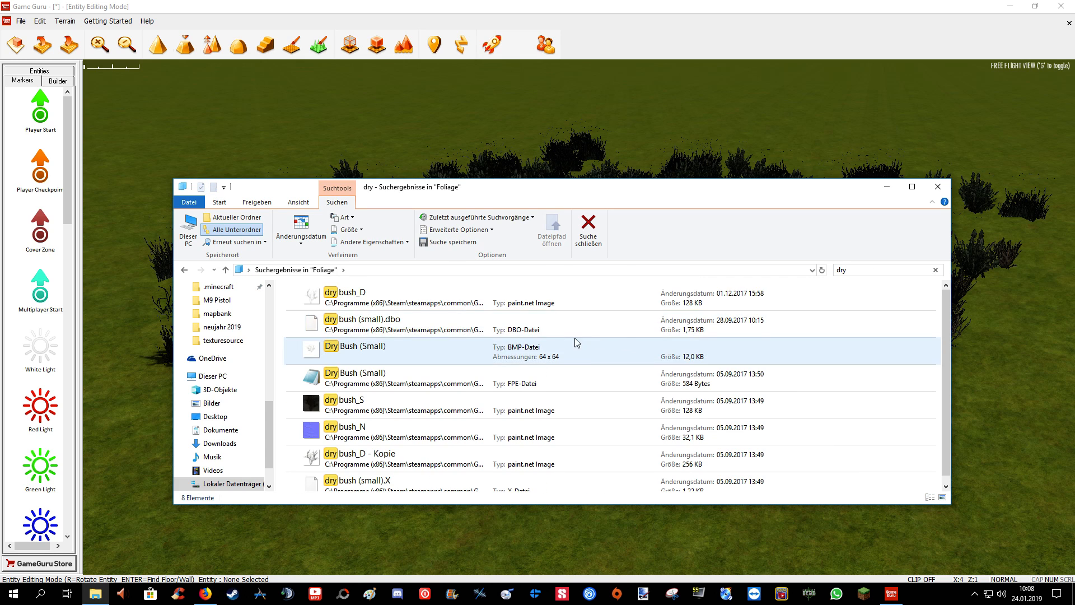
pyautogui.moveTo(283, 293); pyautogui.dragTo(393, 493)
pyautogui.rightClick(386, 458)
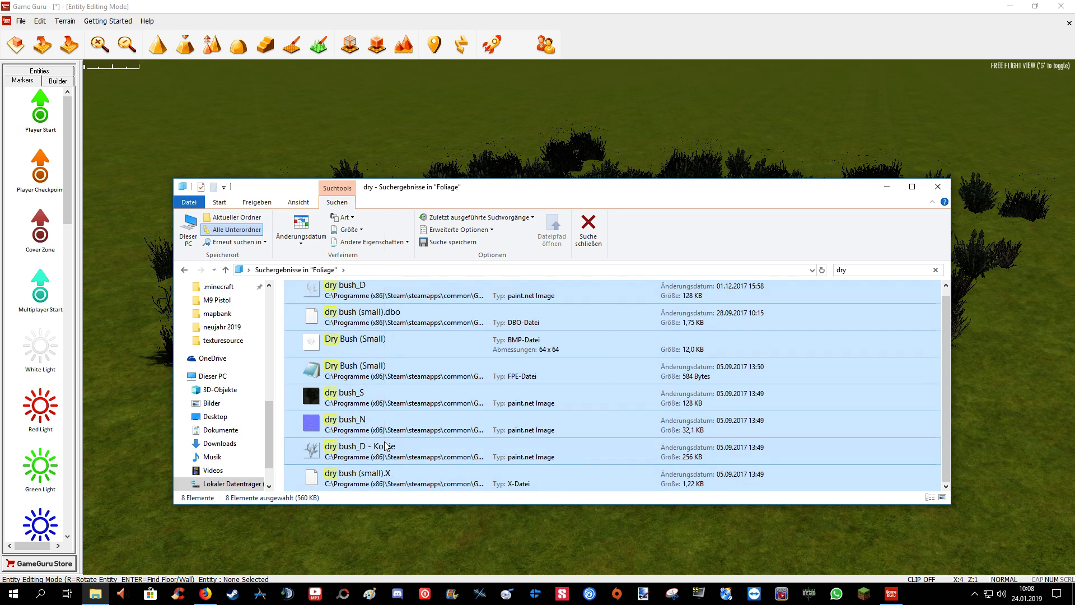
pyautogui.click(426, 378)
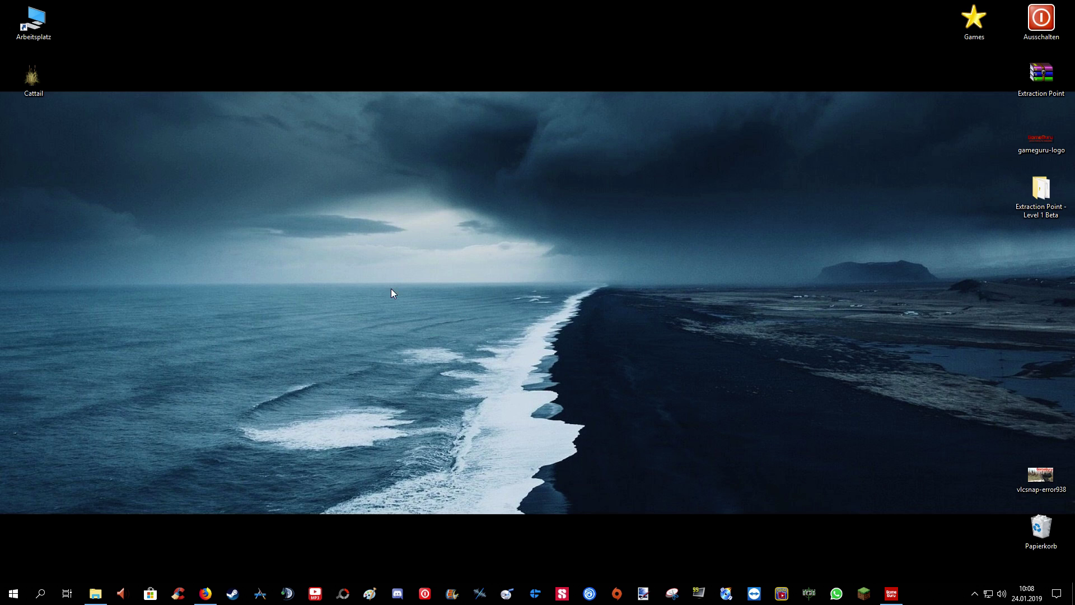
# Step: Create desktop folder 'tutorial grass 1' and paste the eight Dry Bush files into it
pyautogui.rightClick(304, 256)
pyautogui.click(528, 377)
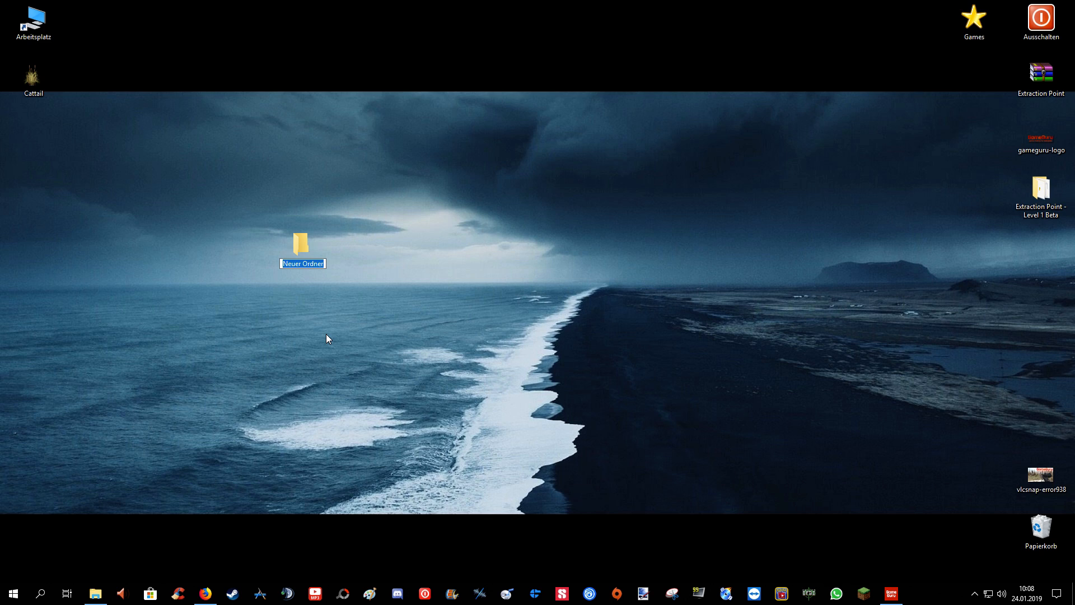
pyautogui.write('tutoria')
pyautogui.write('l grass 1')
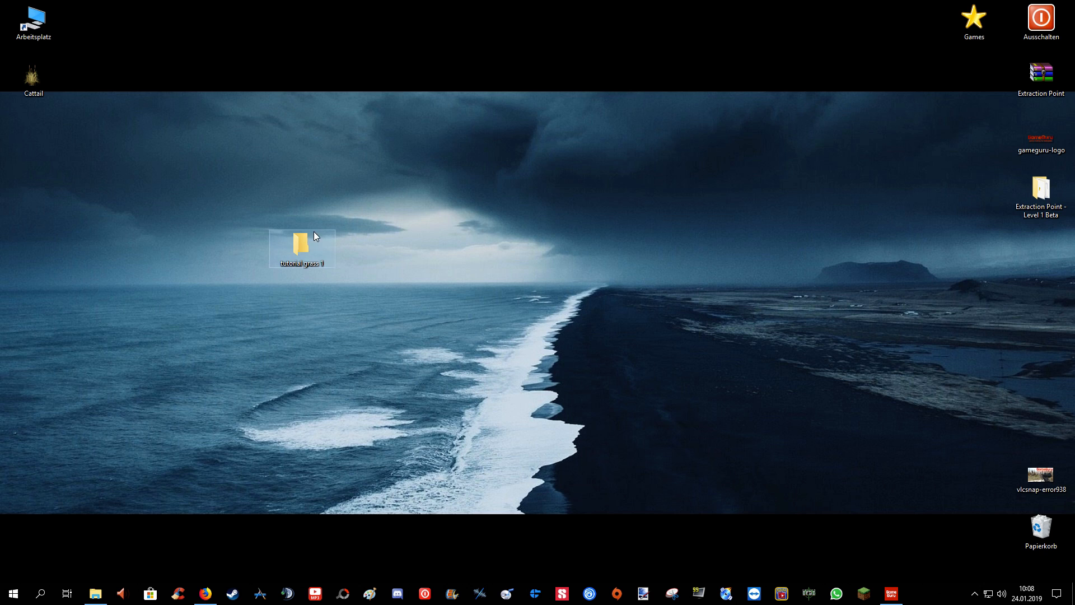
pyautogui.doubleClick(310, 240)
pyautogui.rightClick(401, 358)
pyautogui.click(445, 435)
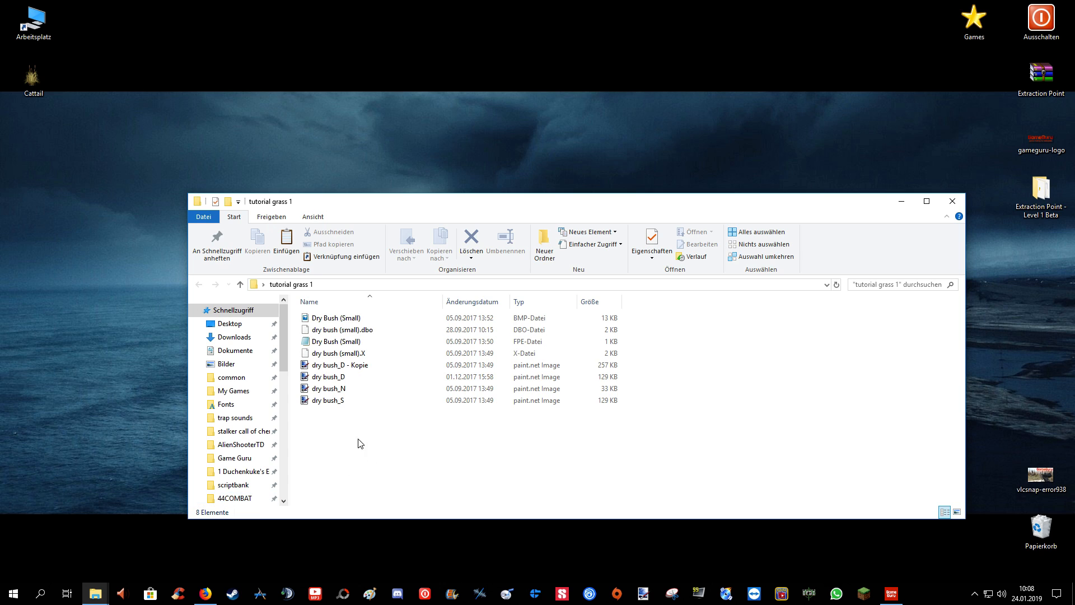
pyautogui.moveTo(527, 208); pyautogui.dragTo(519, 190)
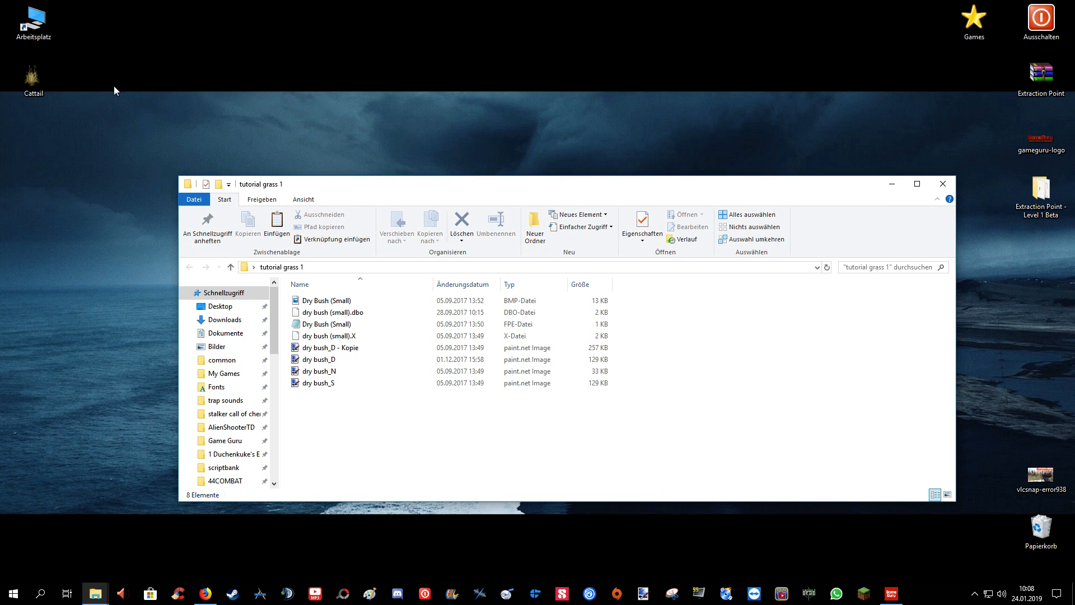
# Step: View the transparent Cattail.png result full-size in Google Images and save it to the desktop
pyautogui.click(207, 595)
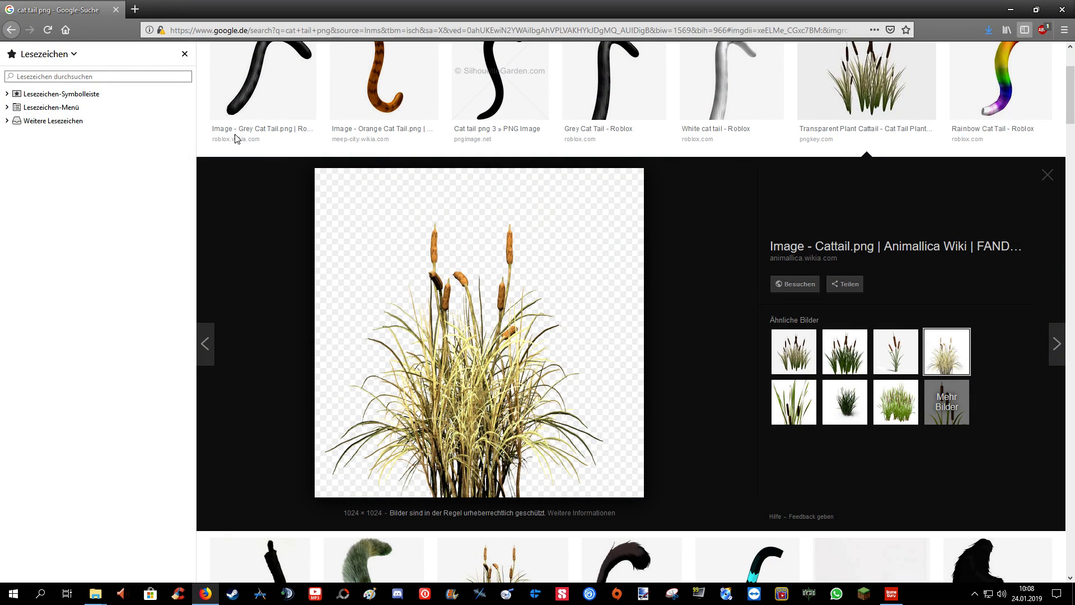
pyautogui.scroll(3, 356, 210)
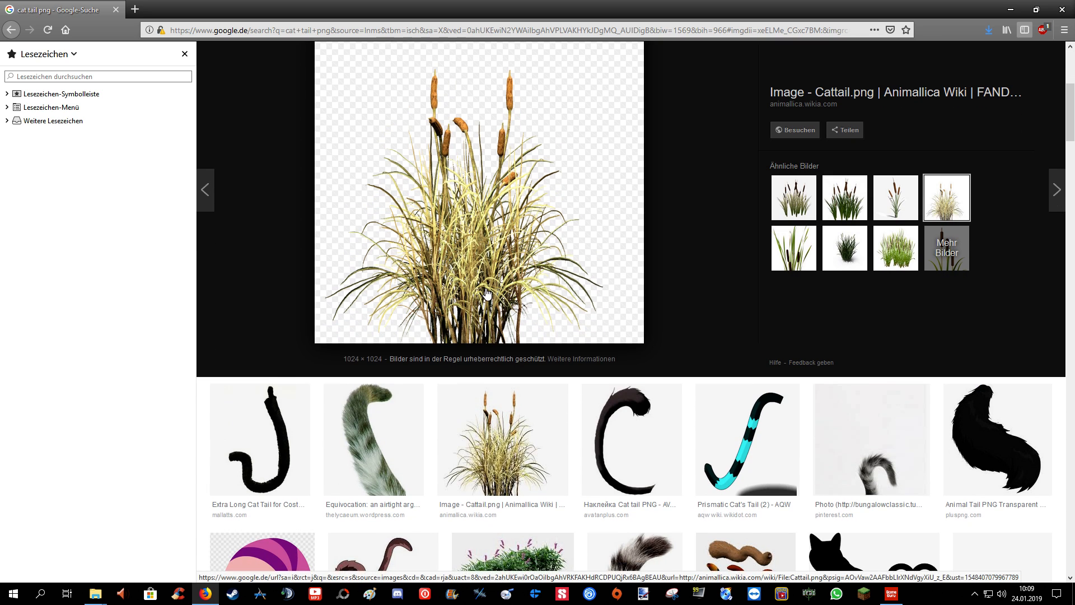
pyautogui.scroll(1, 487, 295)
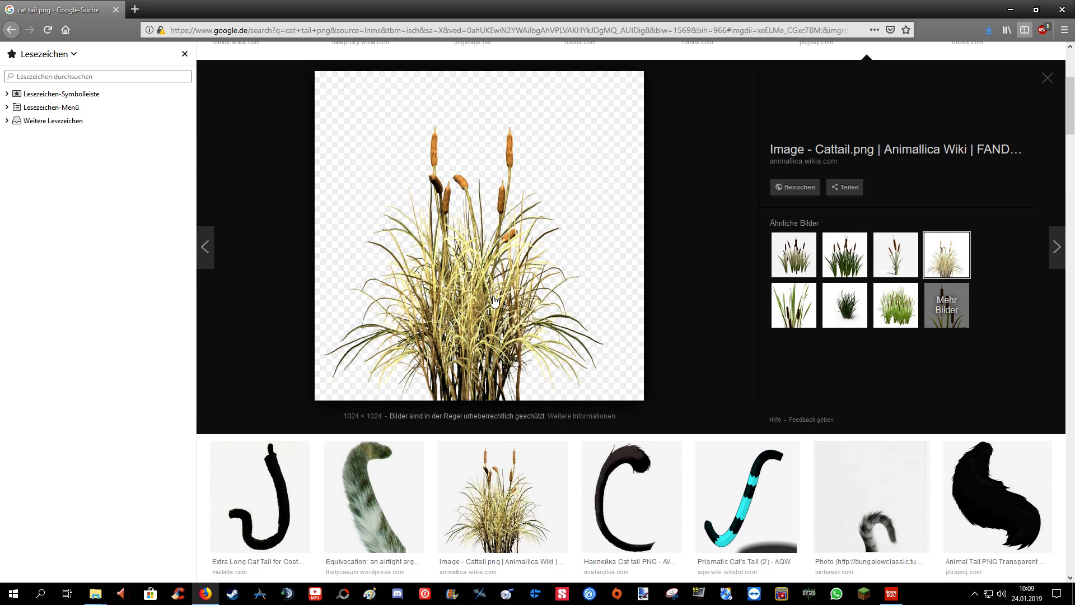
pyautogui.scroll(1, 528, 309)
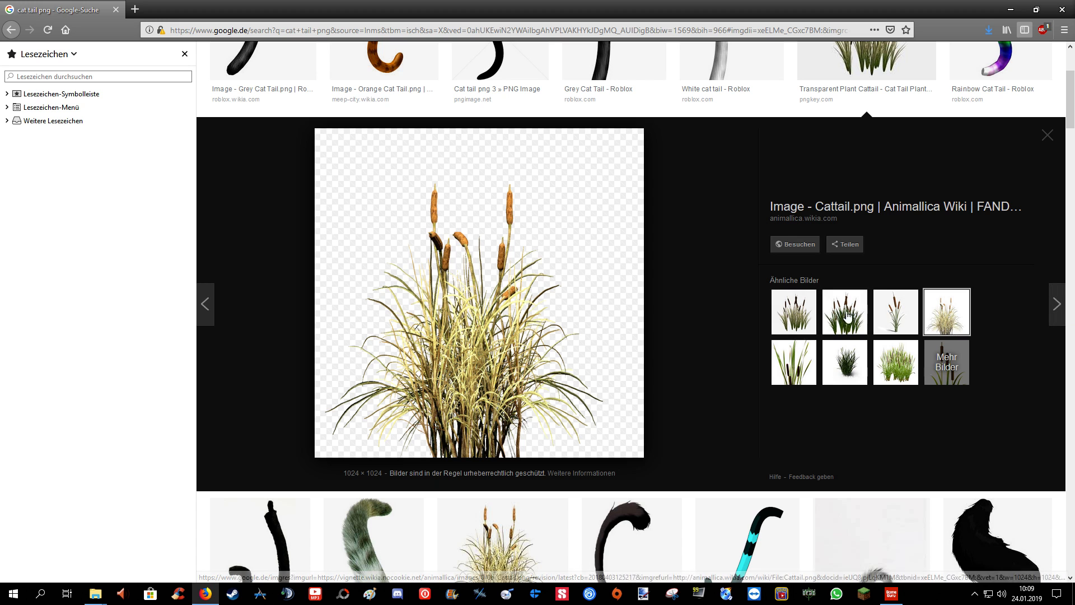
pyautogui.rightClick(473, 339)
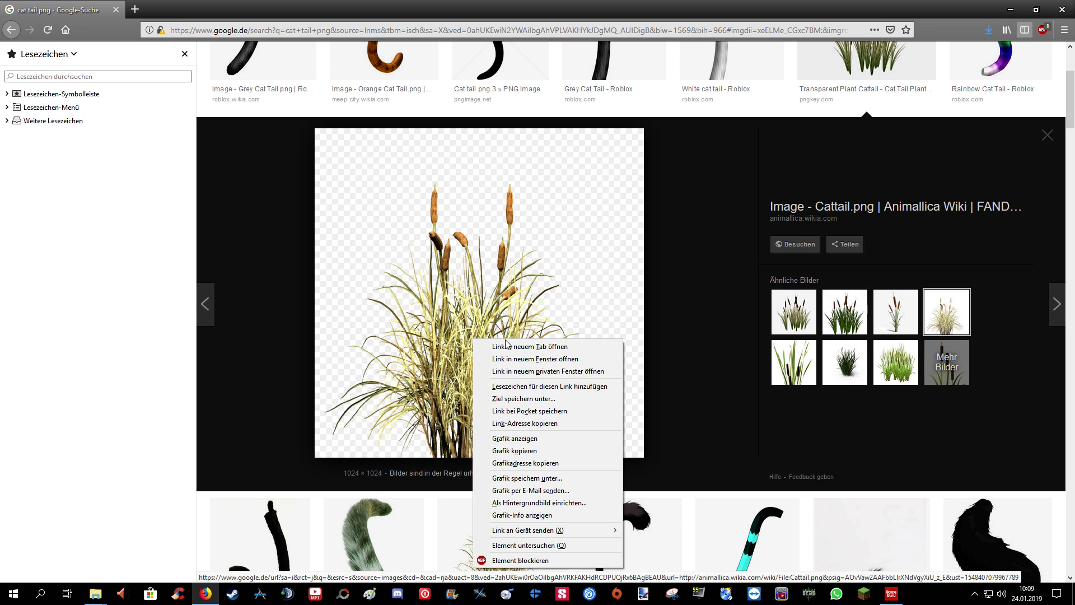
pyautogui.click(514, 437)
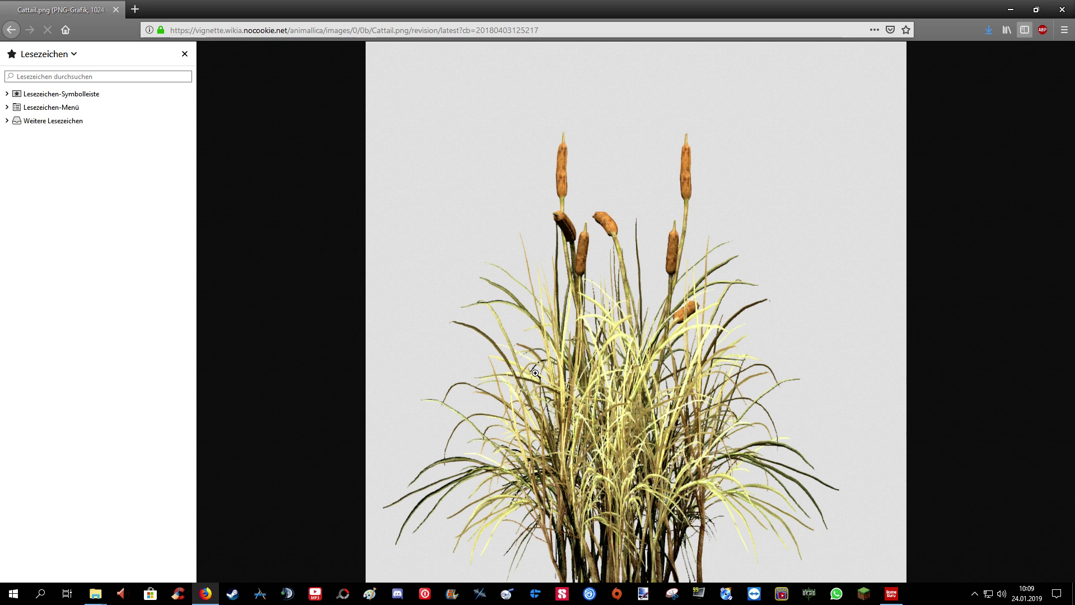
pyautogui.click(11, 30)
pyautogui.rightClick(458, 336)
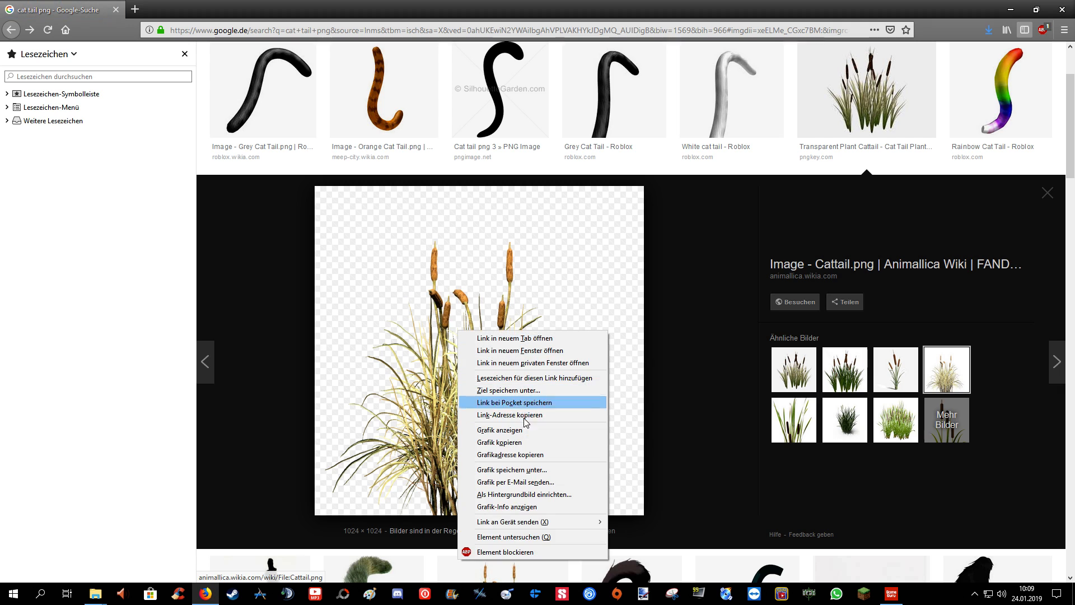
pyautogui.click(683, 195)
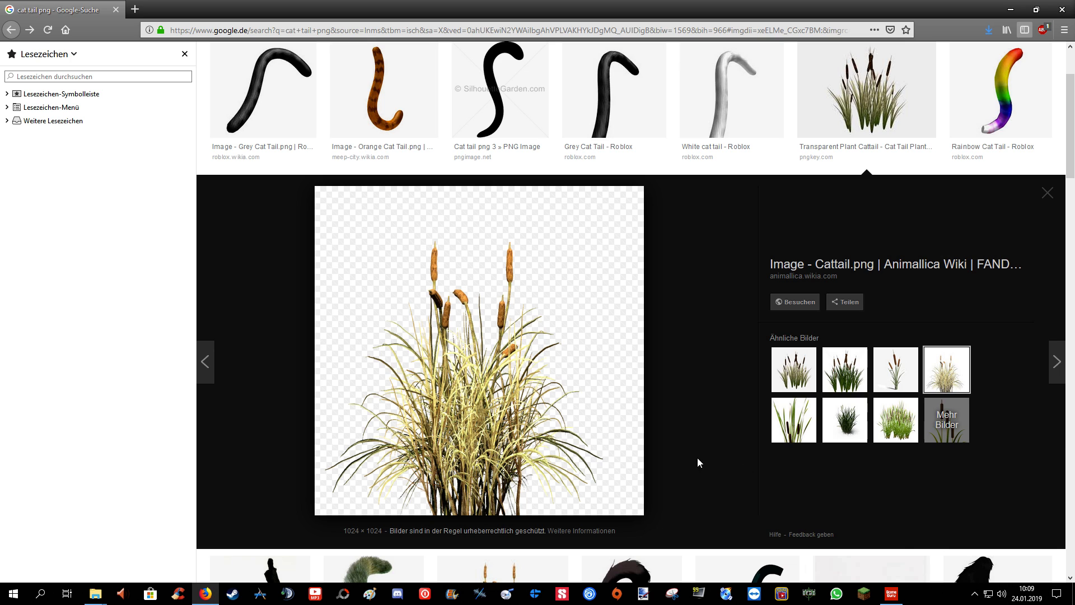
# Step: Arrange the Cattail file beside the tutorial grass 1 folder, open the folder and launch paint.net
pyautogui.click(1074, 604)
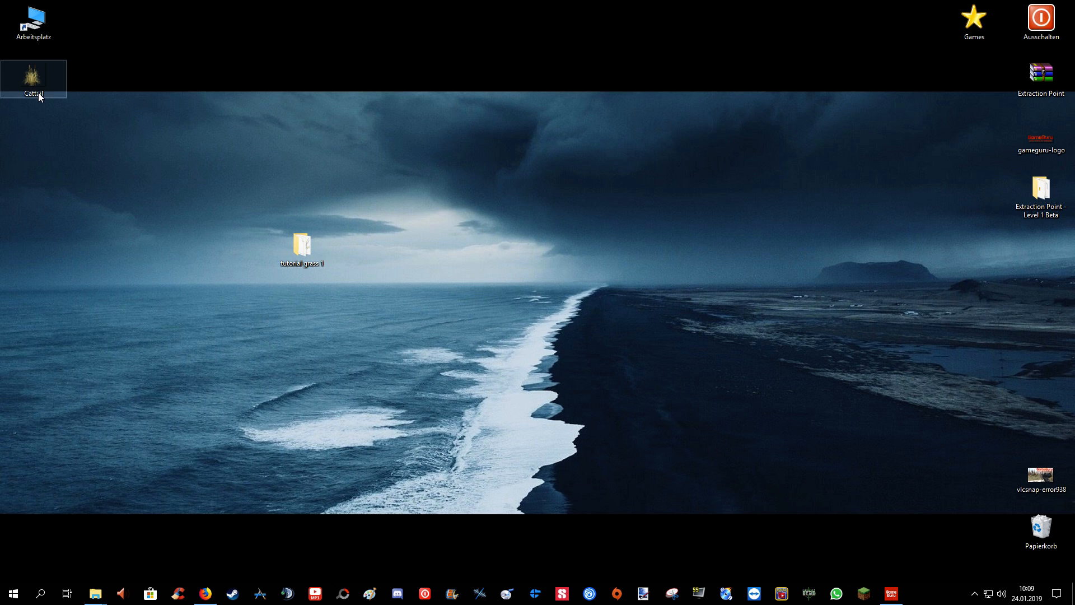
pyautogui.moveTo(166, 240); pyautogui.dragTo(168, 244)
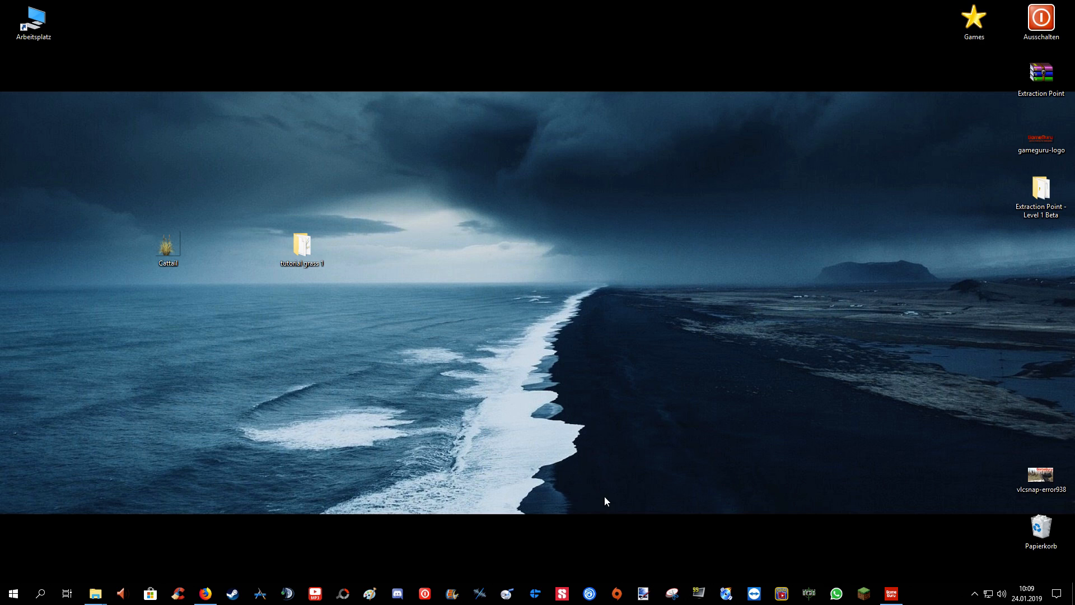
pyautogui.doubleClick(176, 253)
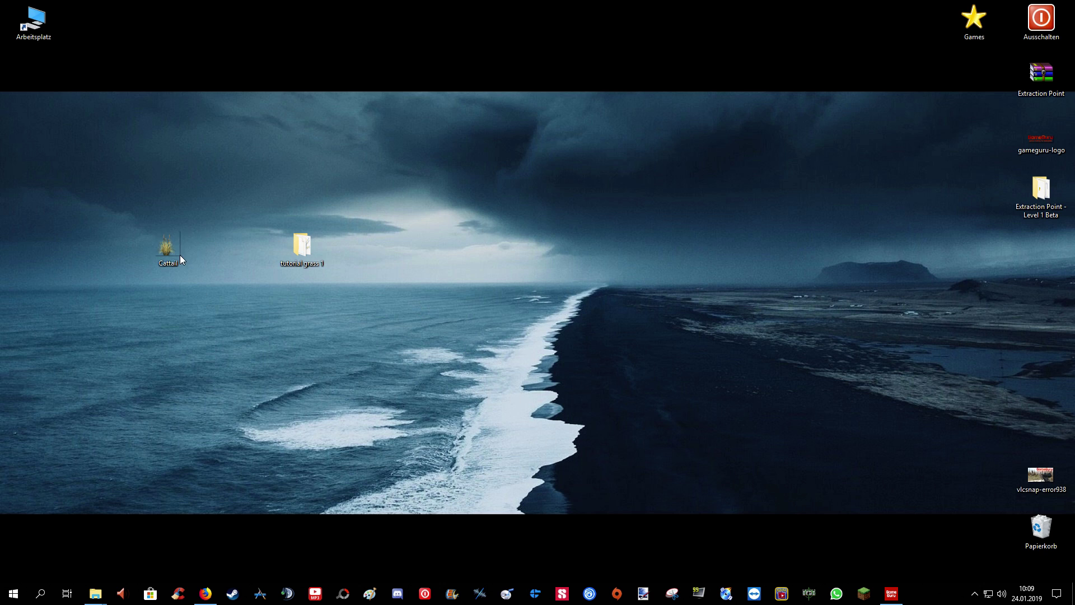
pyautogui.doubleClick(304, 247)
pyautogui.moveTo(389, 194); pyautogui.dragTo(408, 156)
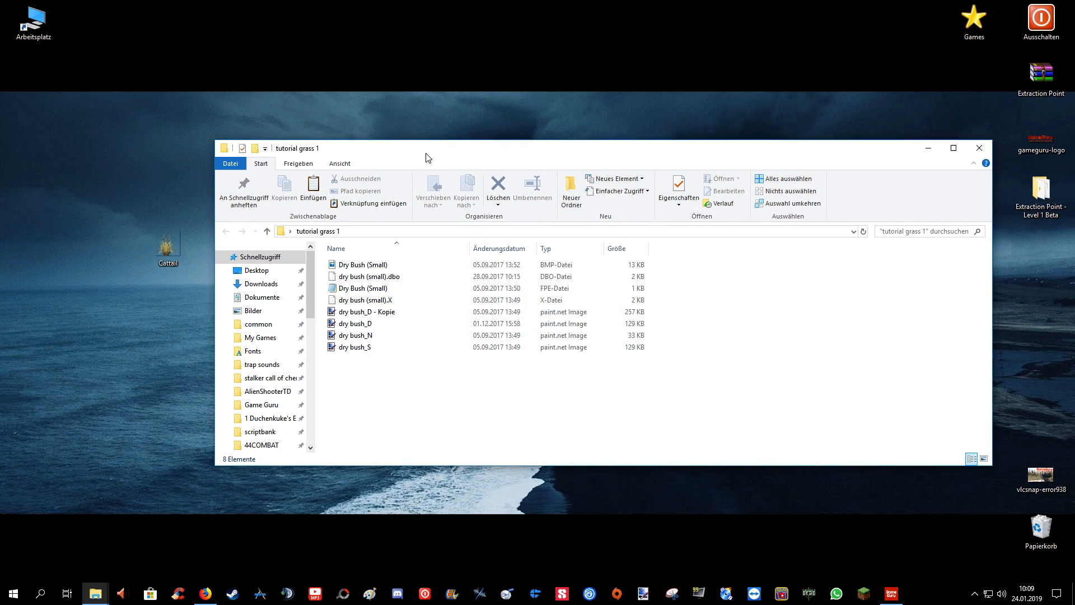
pyautogui.click(911, 145)
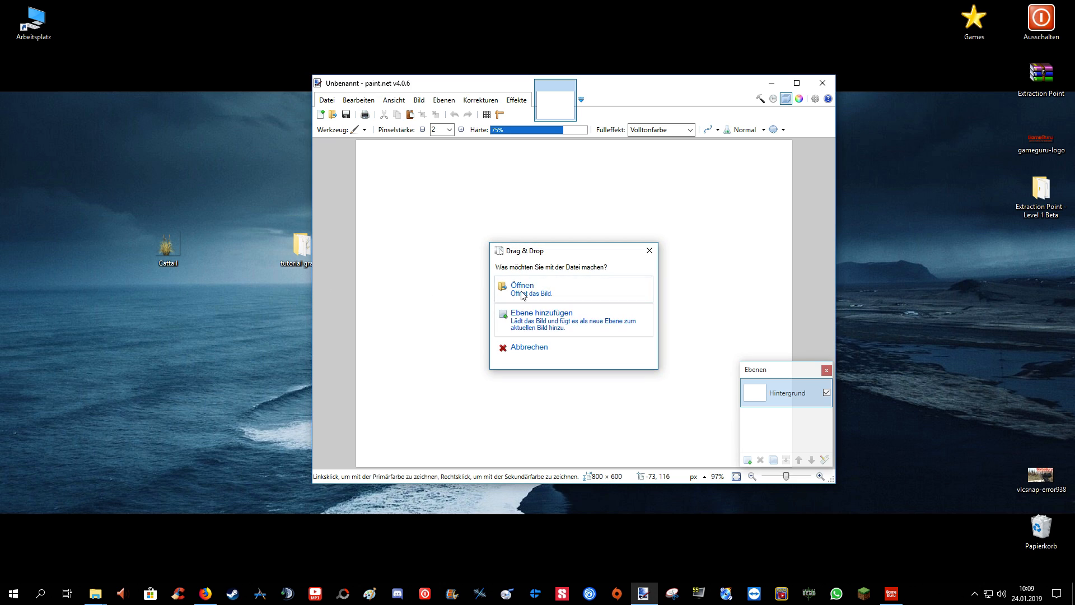
# Step: Open the dropped Cattail image as a document and probe its transparent background with the Magic Wand
pyautogui.click(516, 287)
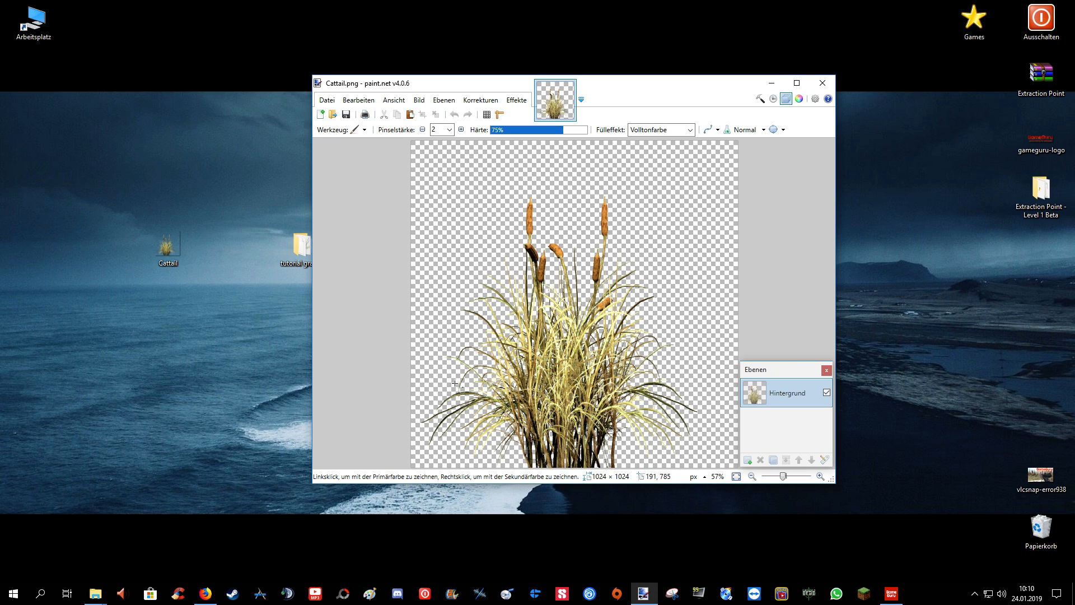
pyautogui.click(363, 130)
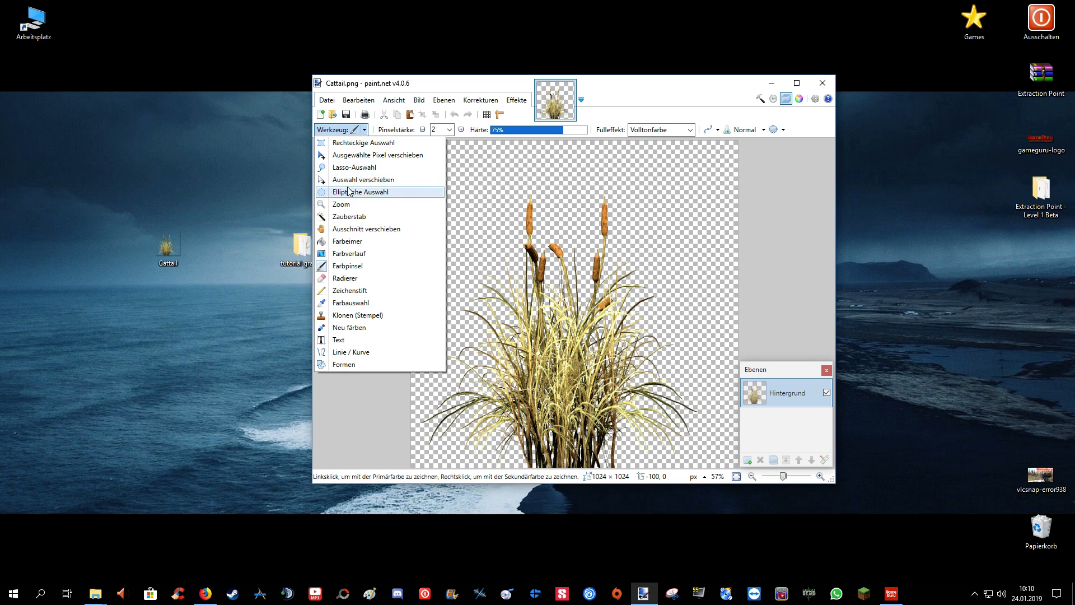
pyautogui.click(350, 216)
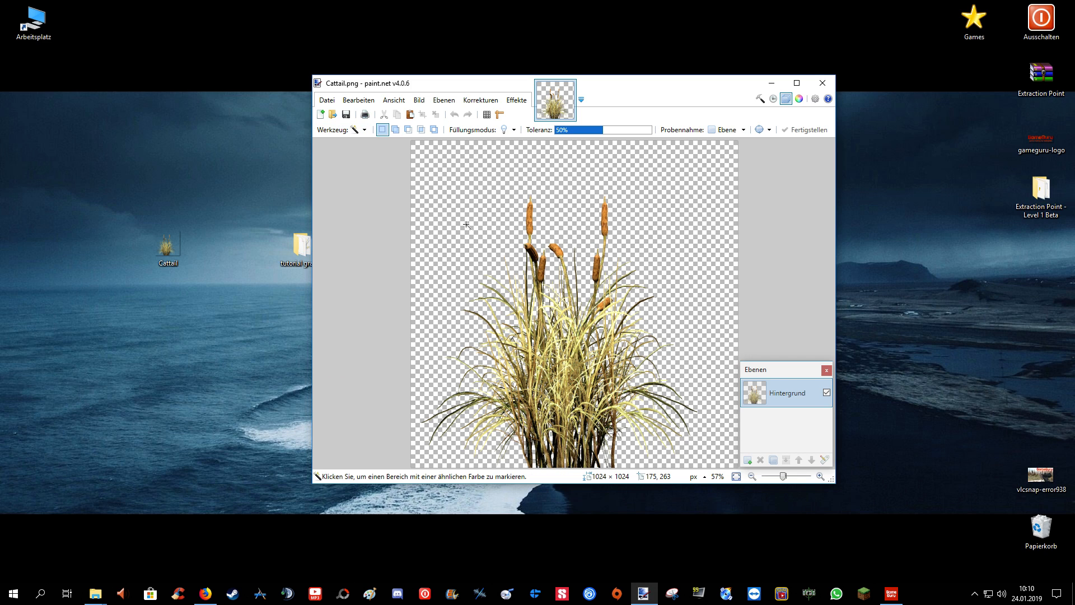
pyautogui.click(475, 234)
pyautogui.click(504, 313)
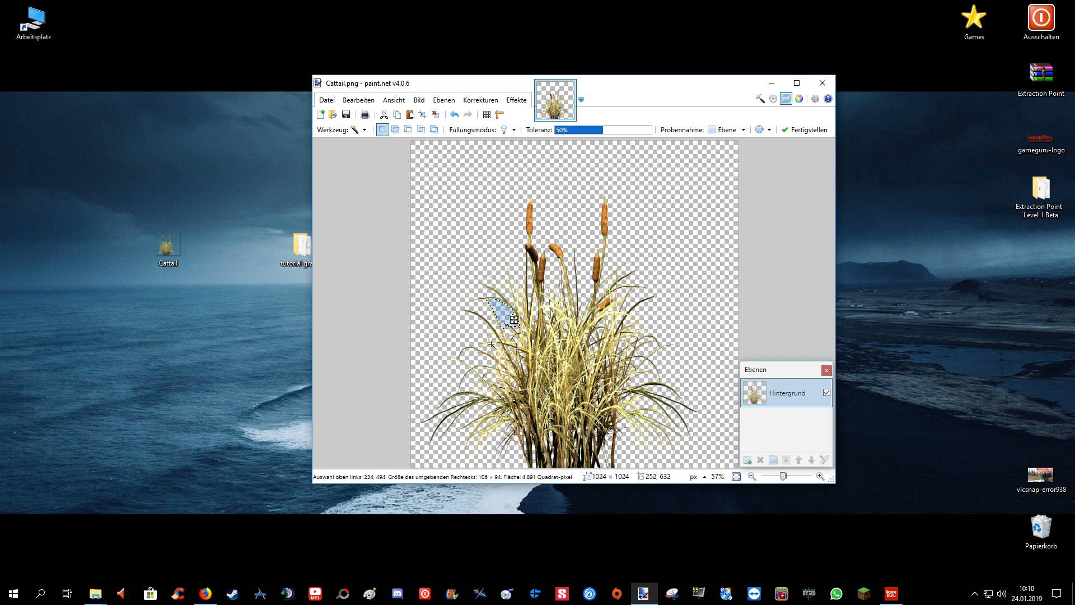
# Step: Zoom in on the cattail and switch to Rectangle Select before reaching the file commands
pyautogui.moveTo(781, 476); pyautogui.dragTo(785, 475)
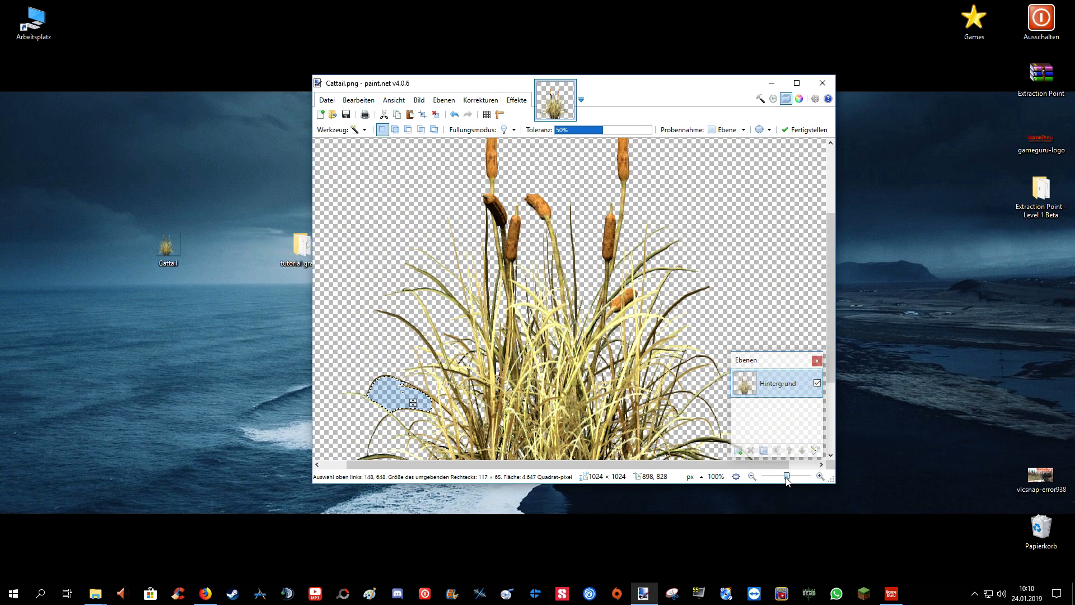
pyautogui.click(357, 129)
pyautogui.click(327, 101)
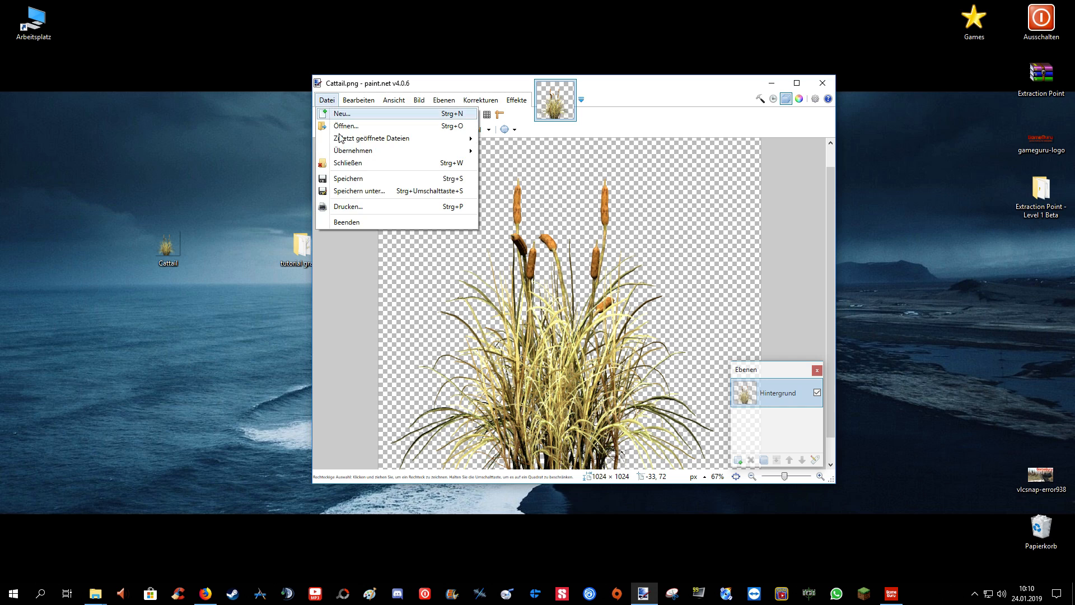
# Step: Begin Speichern unter for the cattail image with Dateityp set to DDS
pyautogui.click(354, 195)
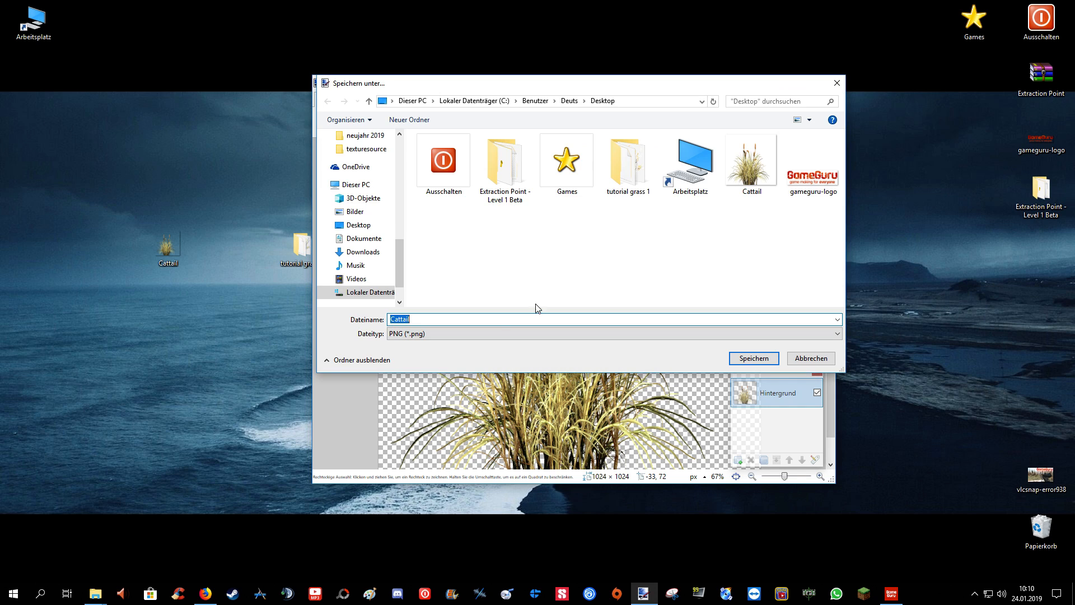
pyautogui.click(454, 335)
pyautogui.click(440, 401)
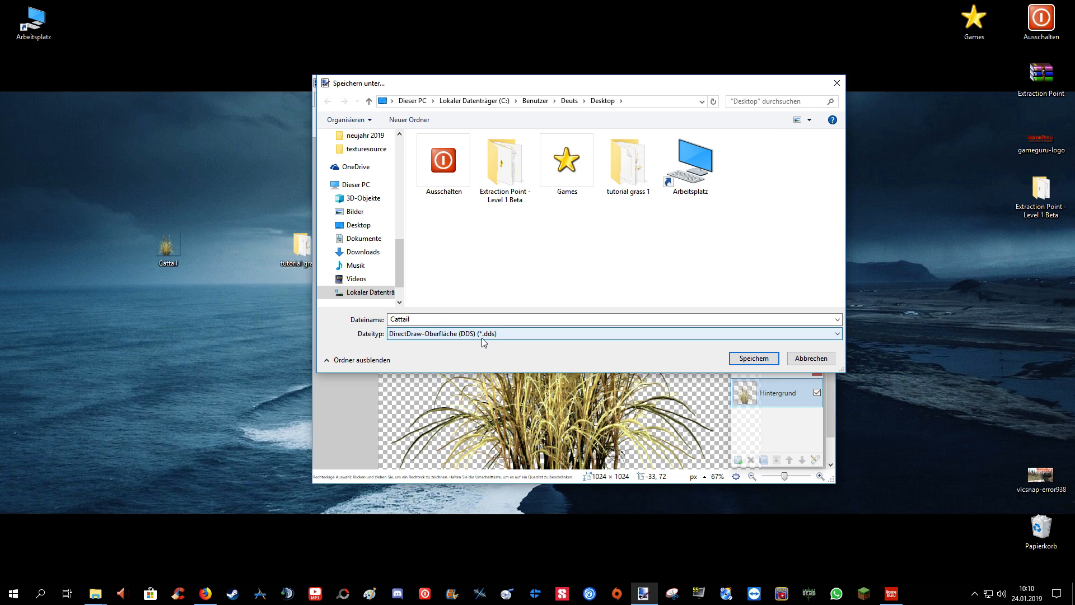
# Step: Grab the dry bush_D file name from the tutorial grass 1 folder and return to the save dialog
pyautogui.hotkey('alt', 'Tab')
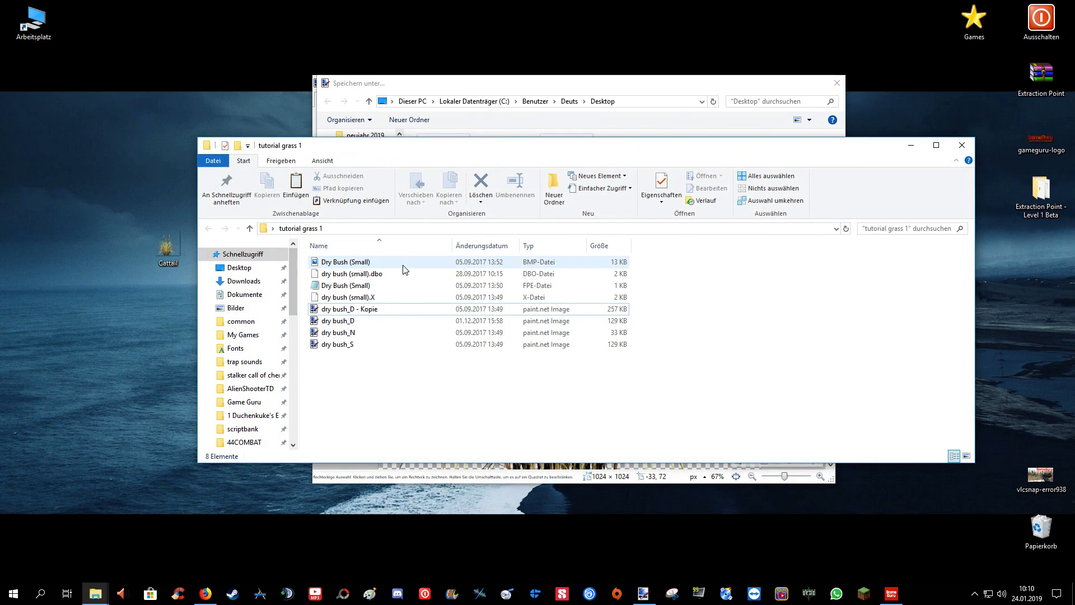
pyautogui.rightClick(338, 322)
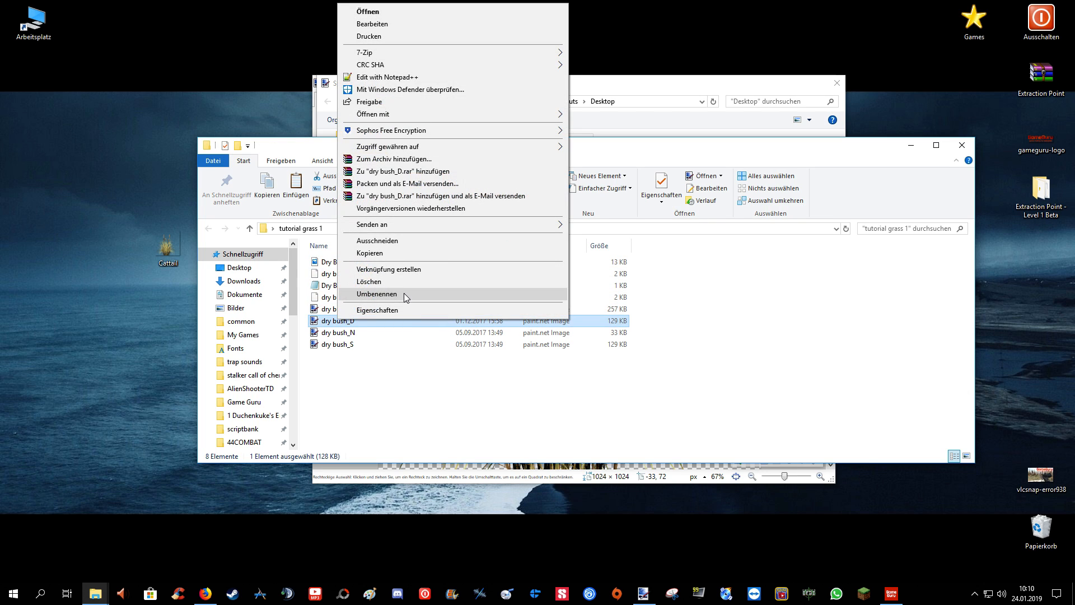
pyautogui.click(402, 293)
pyautogui.click(507, 379)
pyautogui.click(966, 145)
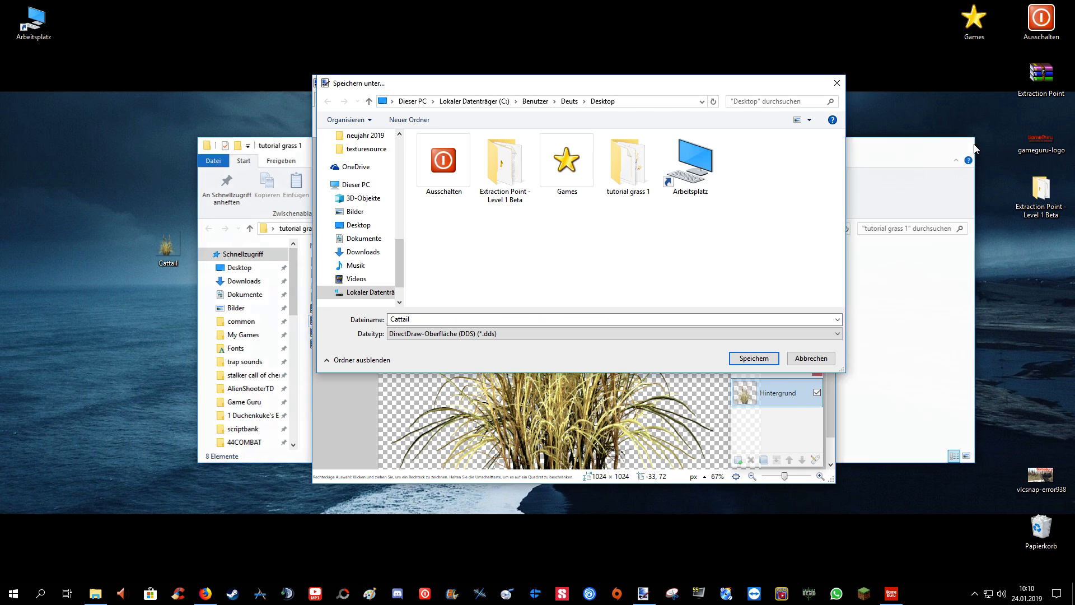
# Step: Save the cattail as dry bush_D.dds with the default DXT3 settings and close paint.net
pyautogui.click(738, 361)
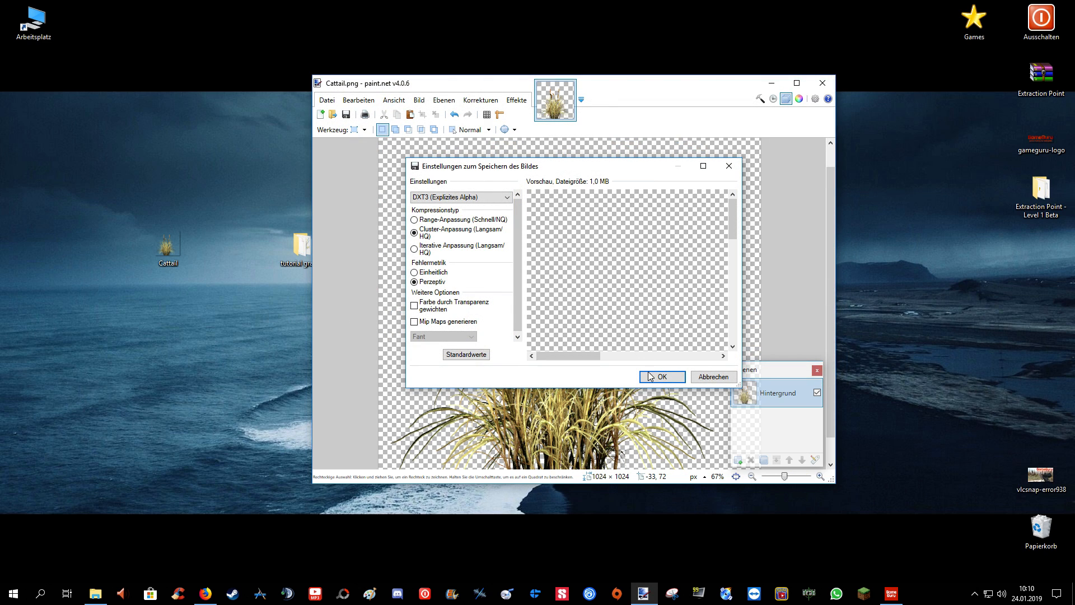
pyautogui.click(651, 376)
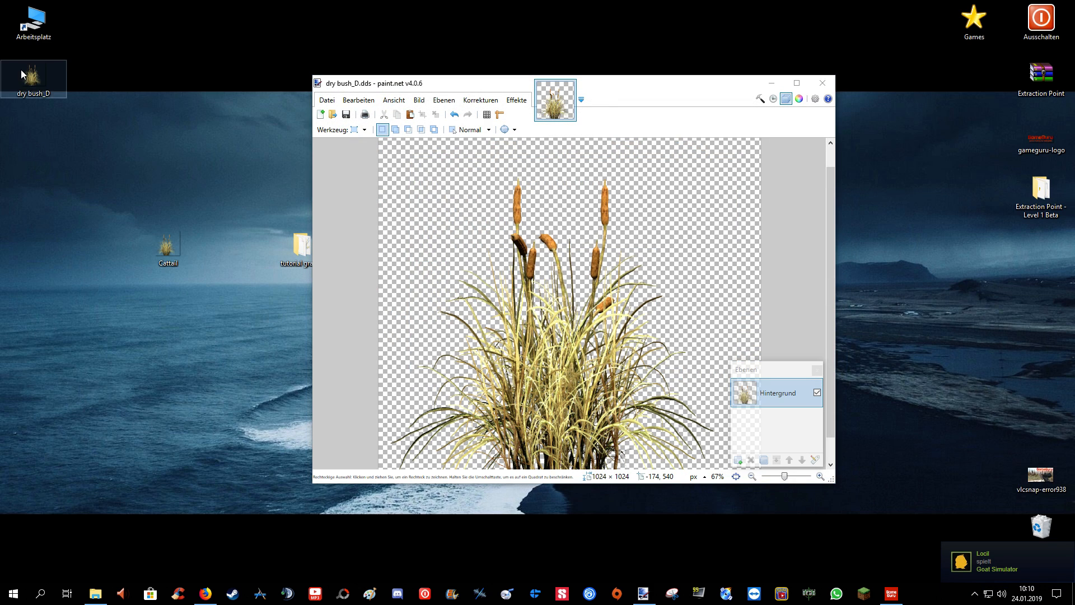
pyautogui.click(822, 83)
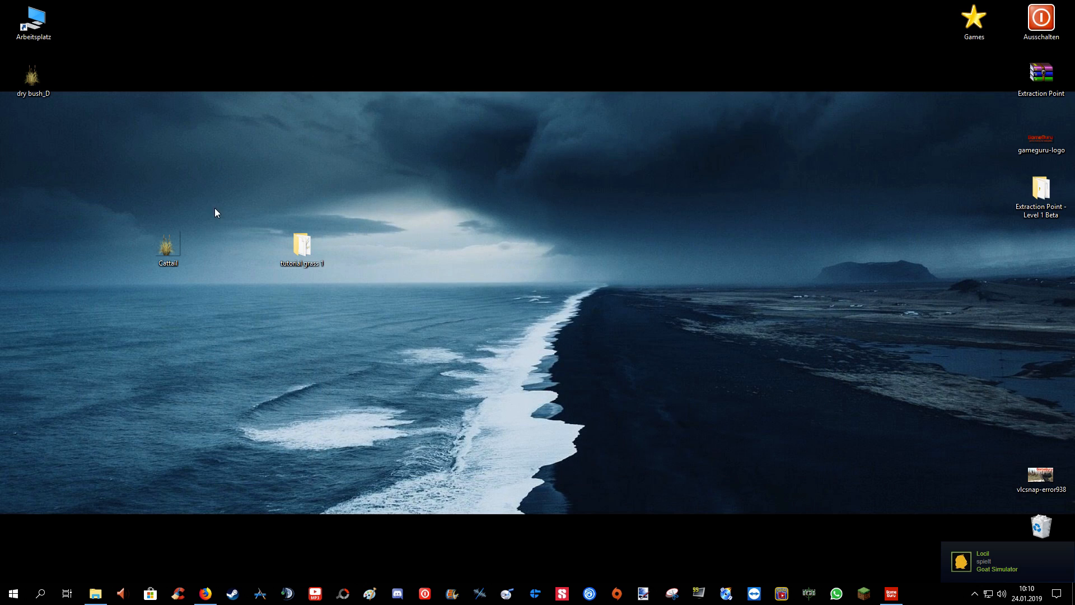
# Step: Delete the old Cattail desktop file and copy dry bush_D into the tutorial grass 1 folder
pyautogui.press('Delete')
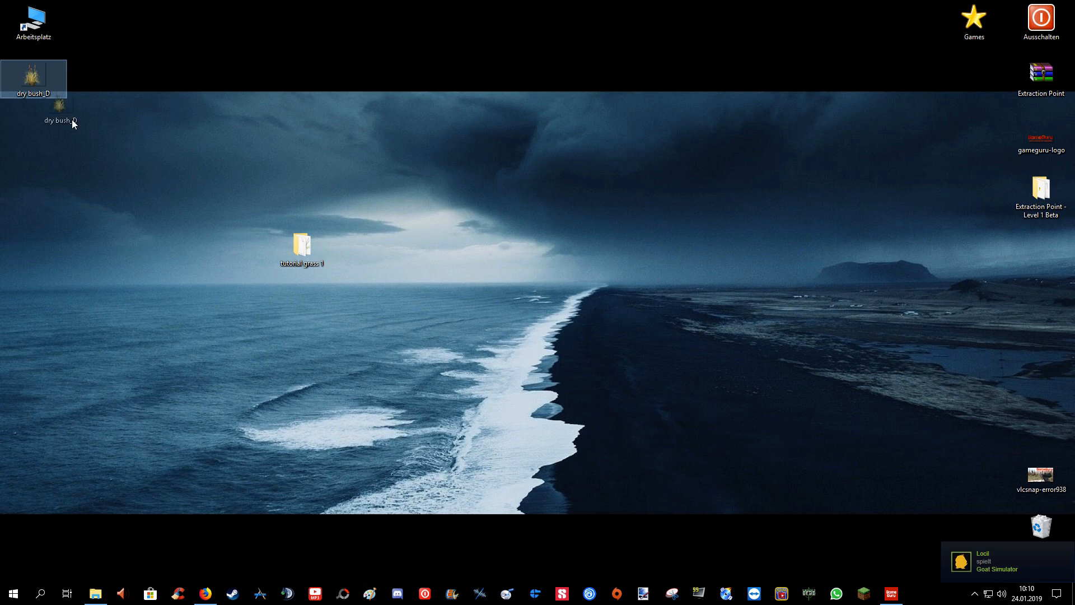
pyautogui.moveTo(83, 139); pyautogui.dragTo(178, 262)
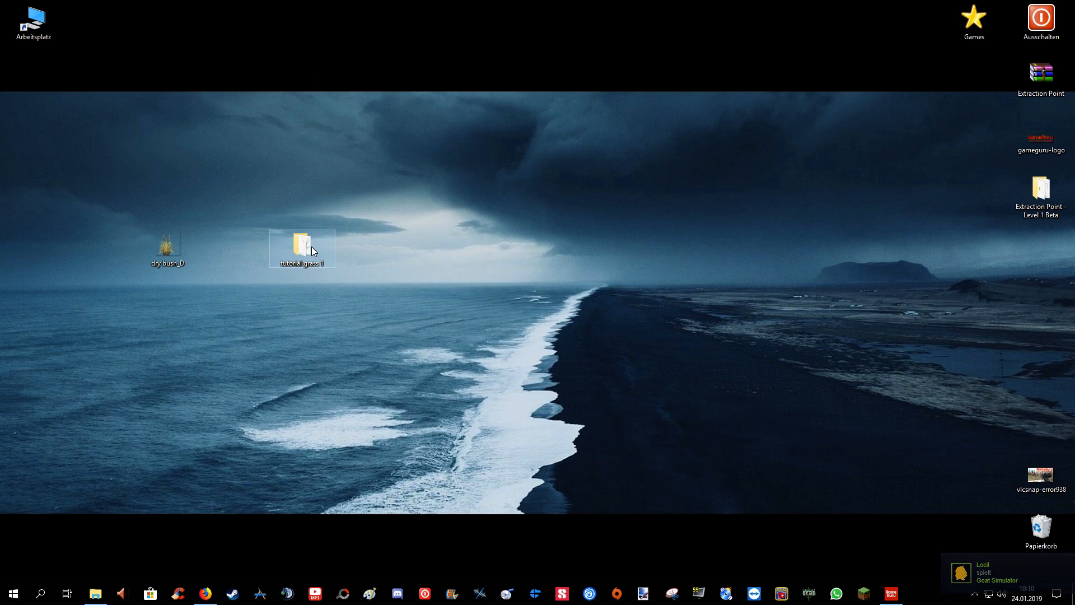
pyautogui.doubleClick(310, 246)
pyautogui.moveTo(386, 156); pyautogui.dragTo(425, 140)
pyautogui.moveTo(168, 246); pyautogui.dragTo(547, 360)
# Step: Replace the old dry bush_D, delete dry bush_N and dry bush_S, and return to Game Guru
pyautogui.click(482, 220)
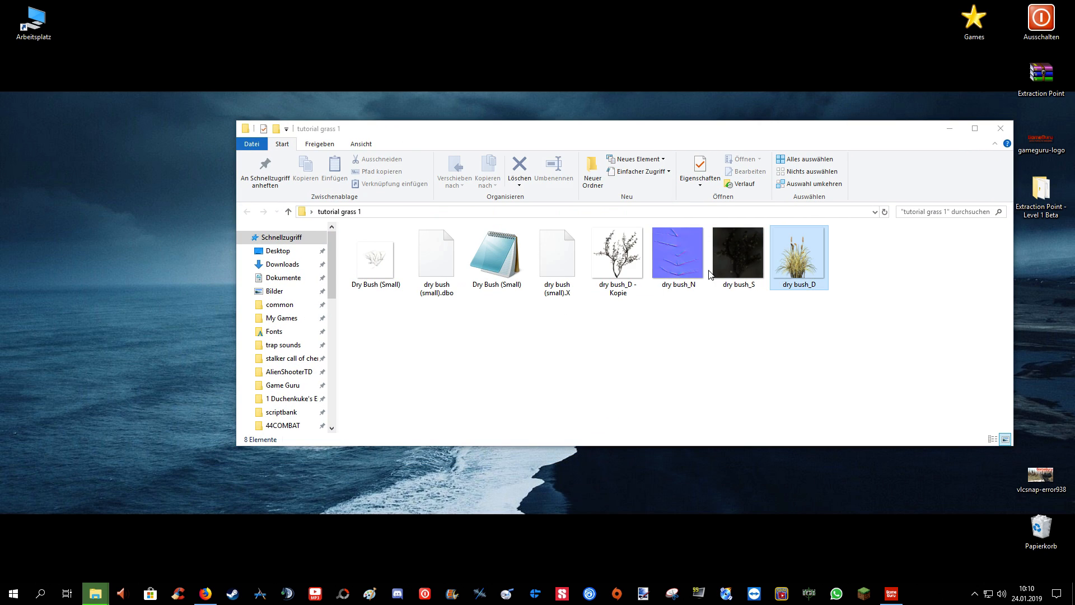
pyautogui.moveTo(673, 329); pyautogui.dragTo(579, 272)
pyautogui.press('Delete')
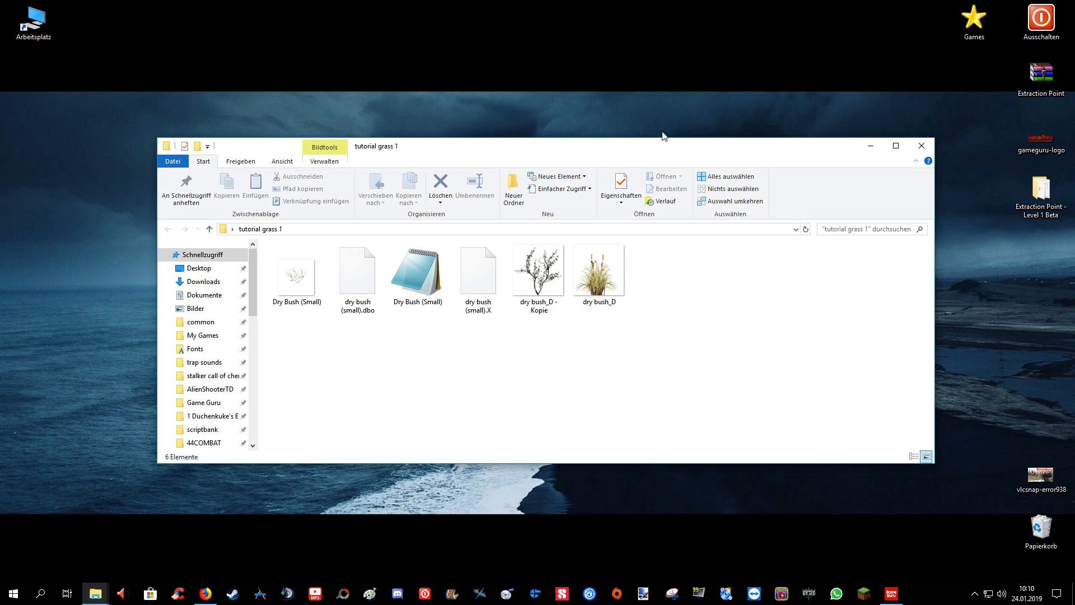
pyautogui.moveTo(648, 150); pyautogui.dragTo(643, 148)
pyautogui.click(892, 594)
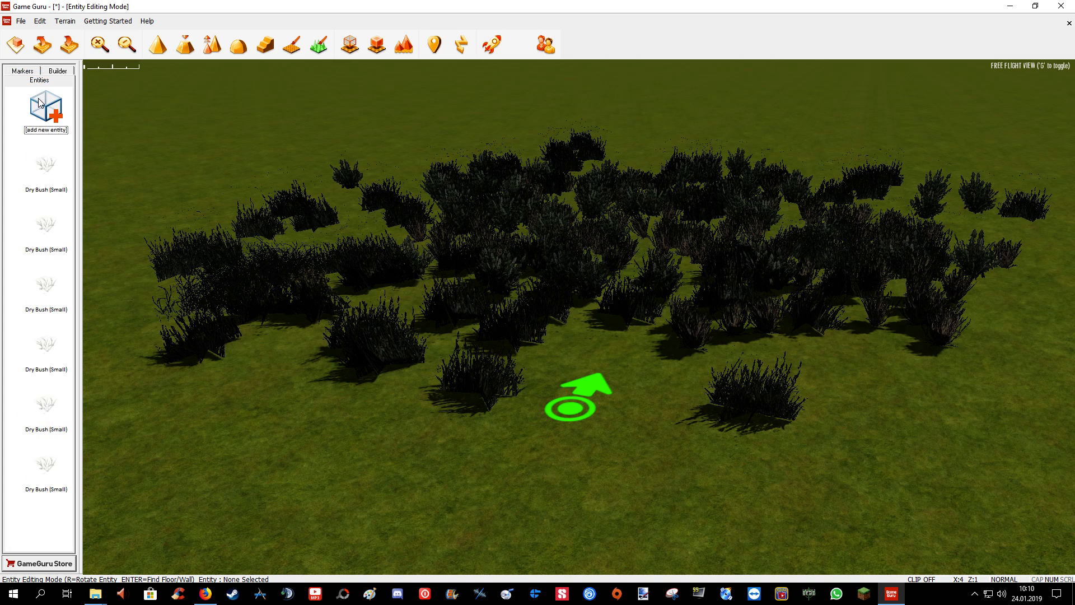
# Step: Bring up the Entity Library, then pick up the tutorial grass 1 folder on the desktop
pyautogui.click(36, 74)
pyautogui.click(41, 100)
pyautogui.moveTo(266, 395); pyautogui.dragTo(257, 41)
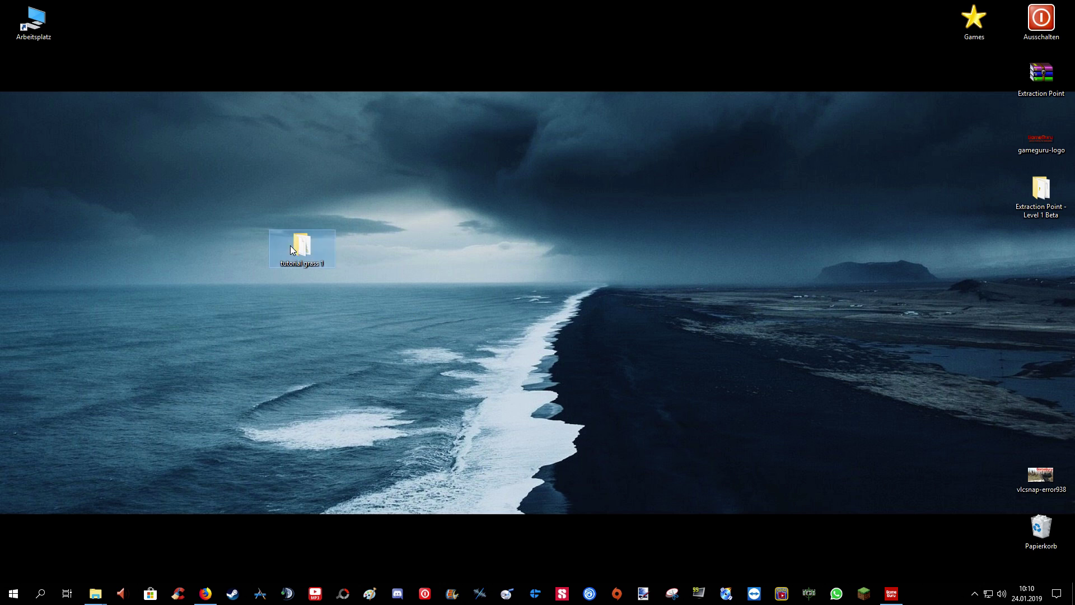
pyautogui.moveTo(292, 249); pyautogui.dragTo(225, 419)
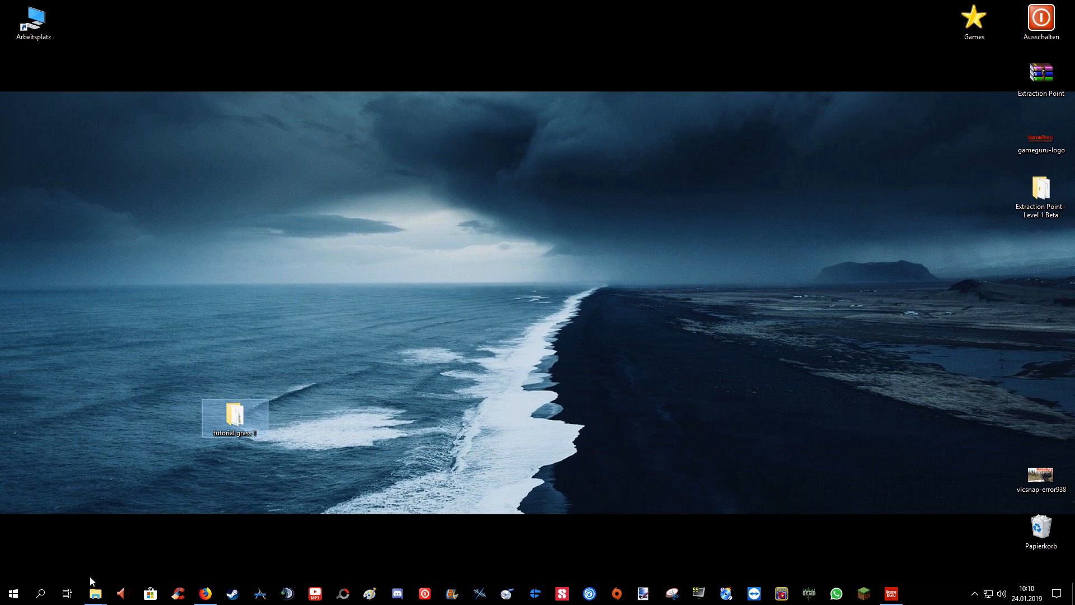
# Step: Navigate Explorer to Game Guru > Files > entitybank > 1a custom plants tutorial
pyautogui.click(161, 543)
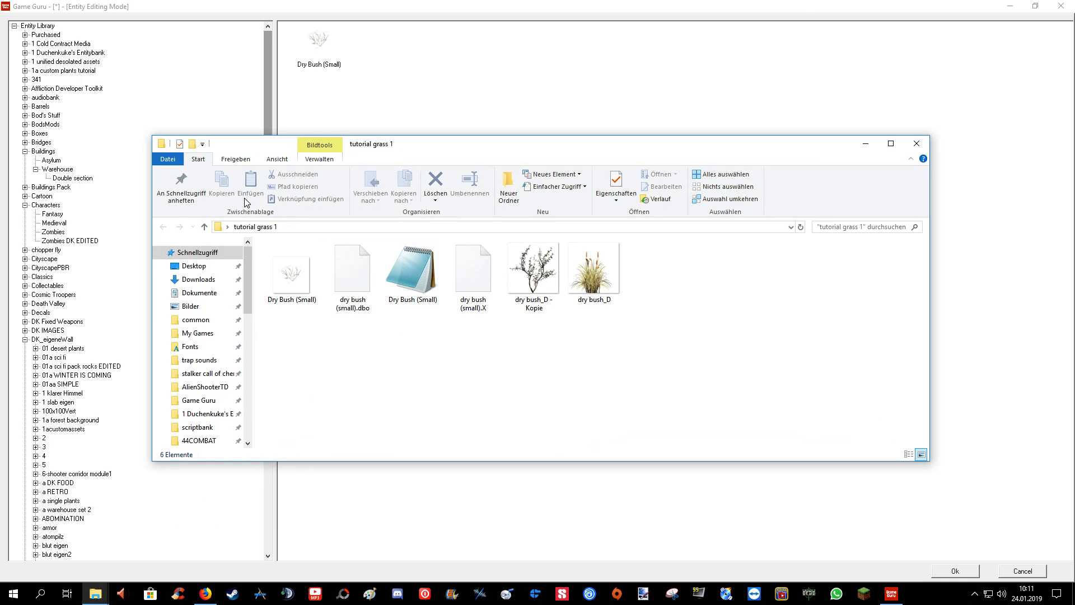
pyautogui.click(202, 398)
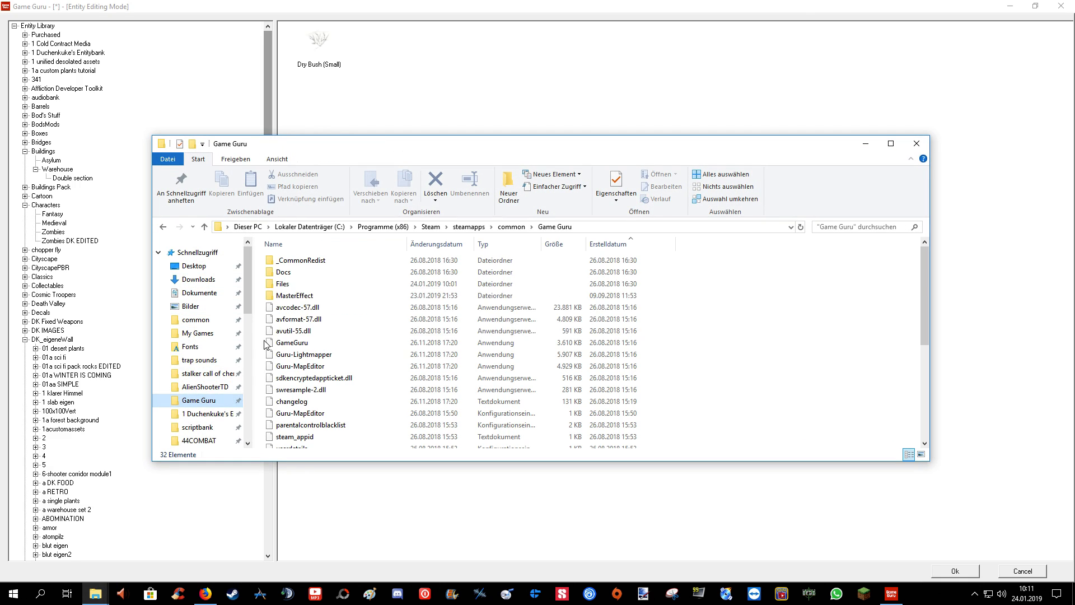
pyautogui.doubleClick(295, 294)
pyautogui.doubleClick(295, 346)
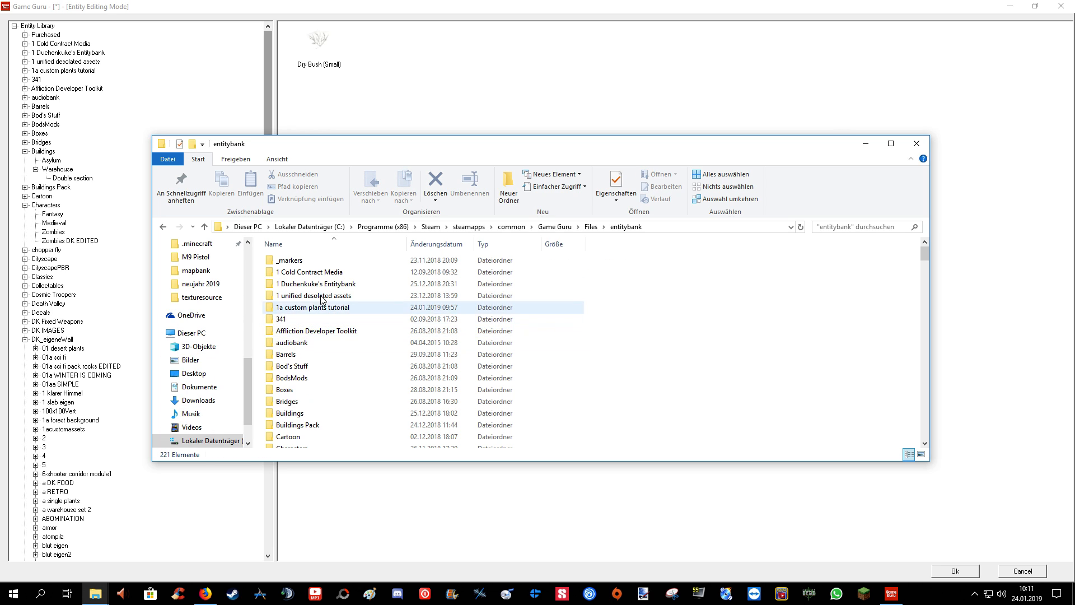
pyautogui.click(299, 309)
pyautogui.doubleClick(298, 309)
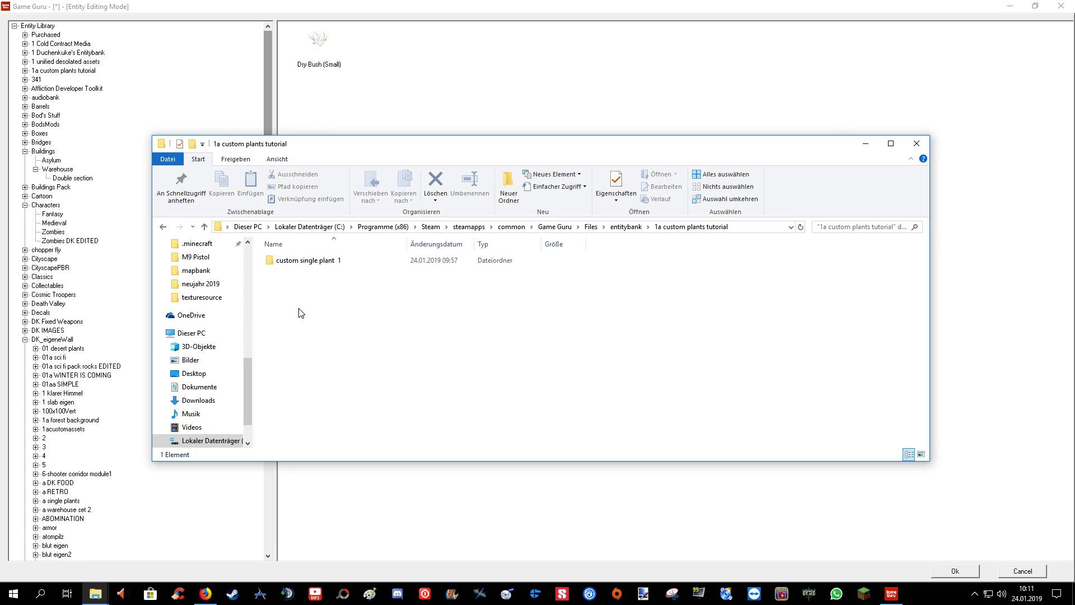
pyautogui.click(307, 266)
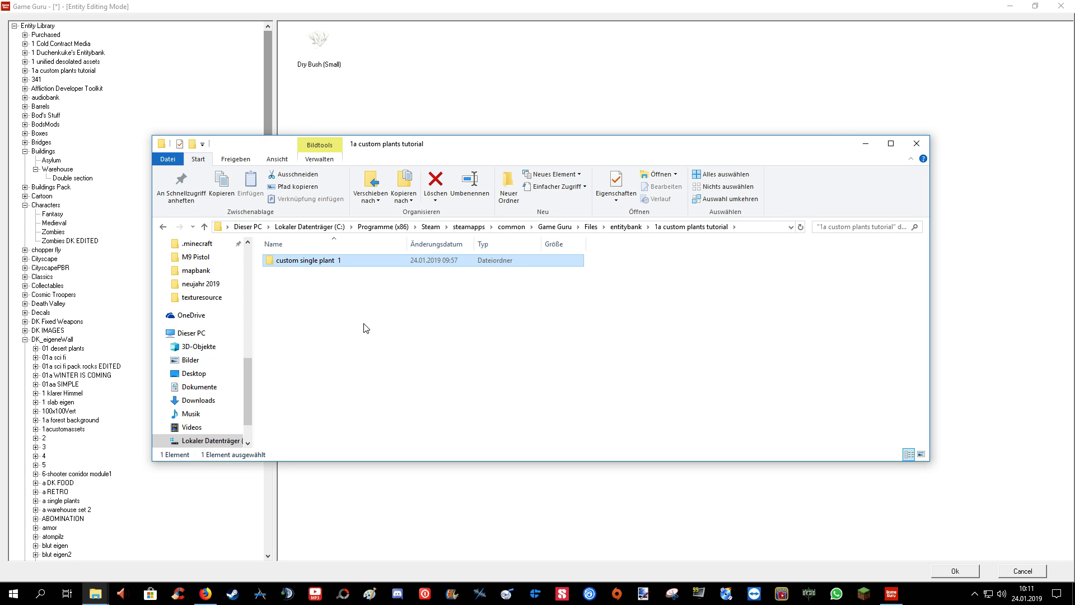
# Step: Move the tutorial grass 1 folder from the desktop into 1a custom plants tutorial
pyautogui.press('Return')
pyautogui.press('super+d')
pyautogui.moveTo(216, 402)
pyautogui.mouseDown()
pyautogui.moveTo(132, 570)
pyautogui.moveTo(185, 544)
pyautogui.moveTo(427, 337)
pyautogui.mouseUp()
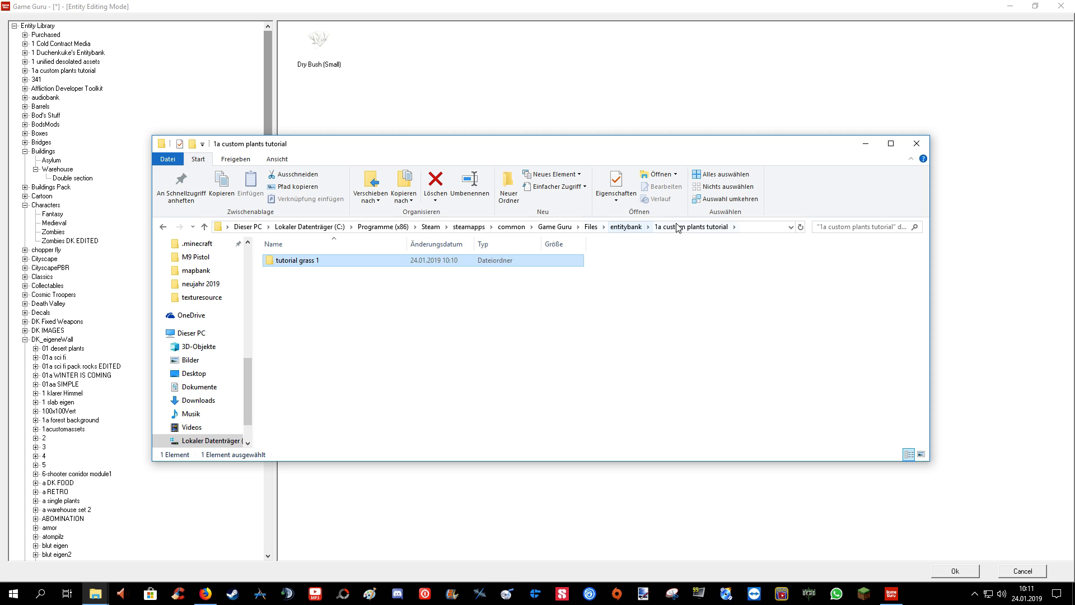
# Step: Reload the Entity Library and choose the new tutorial grass 1 bush for placing
pyautogui.click(906, 594)
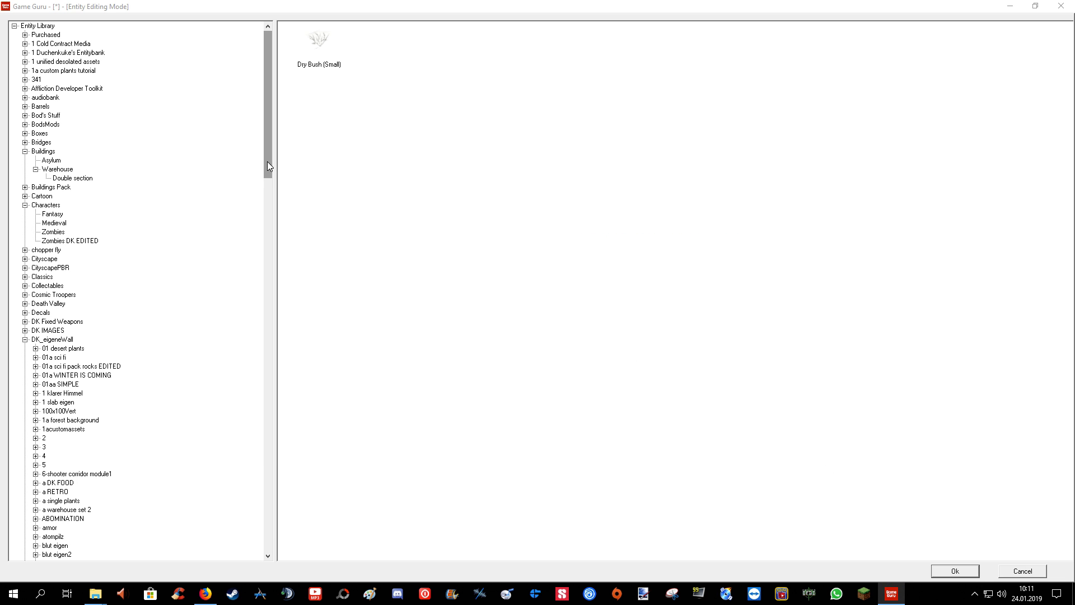
pyautogui.click(1013, 570)
pyautogui.click(53, 111)
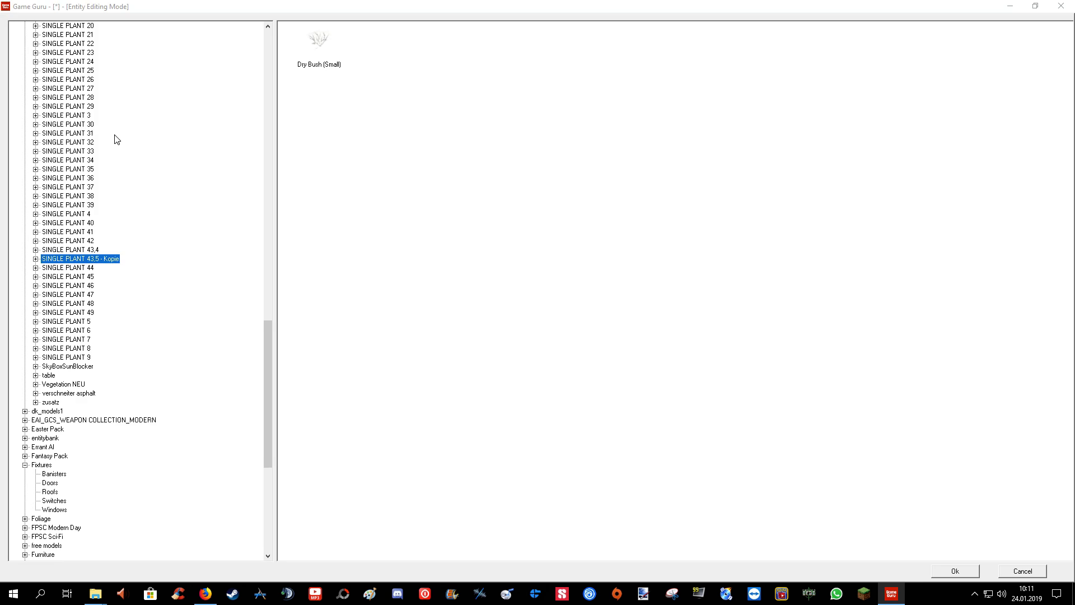
pyautogui.moveTo(269, 303); pyautogui.dragTo(286, 72)
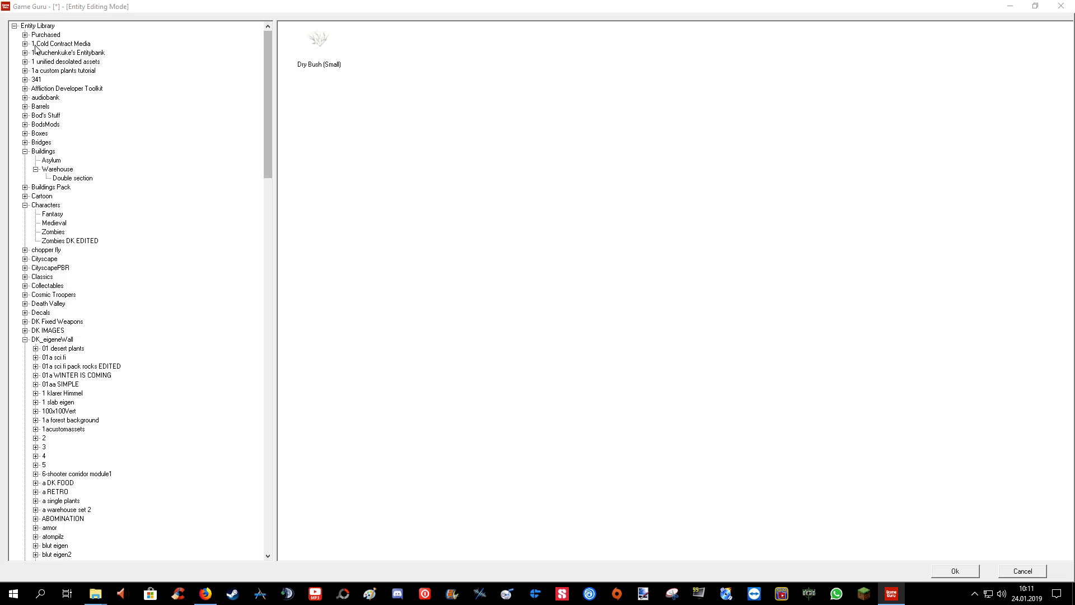
pyautogui.click(25, 71)
pyautogui.click(47, 80)
pyautogui.doubleClick(320, 49)
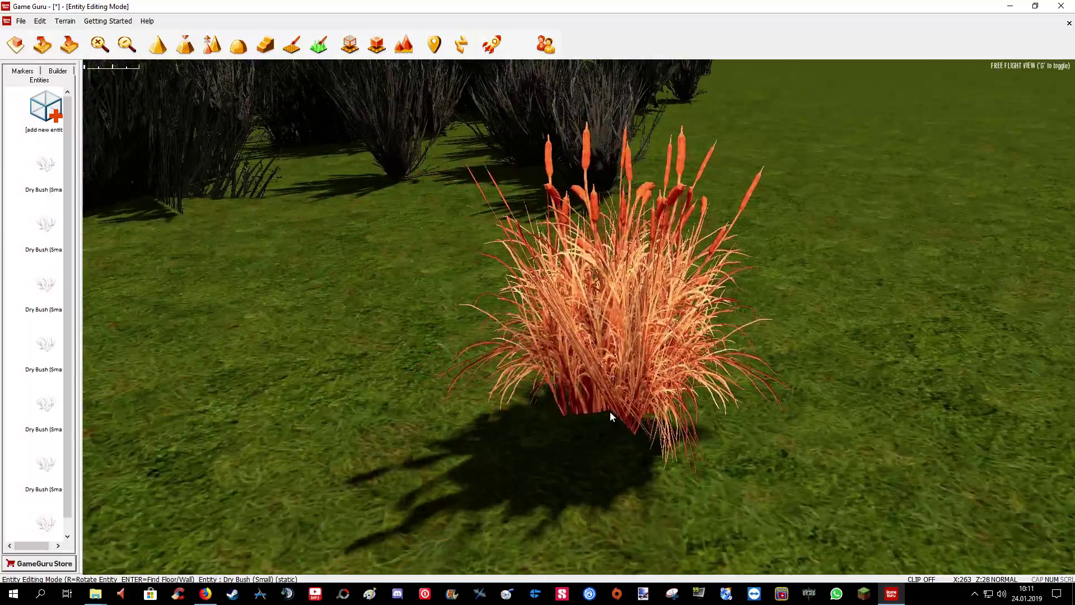
# Step: Set the cattail grass bush down among the dry bushes and reposition it
pyautogui.click(610, 410)
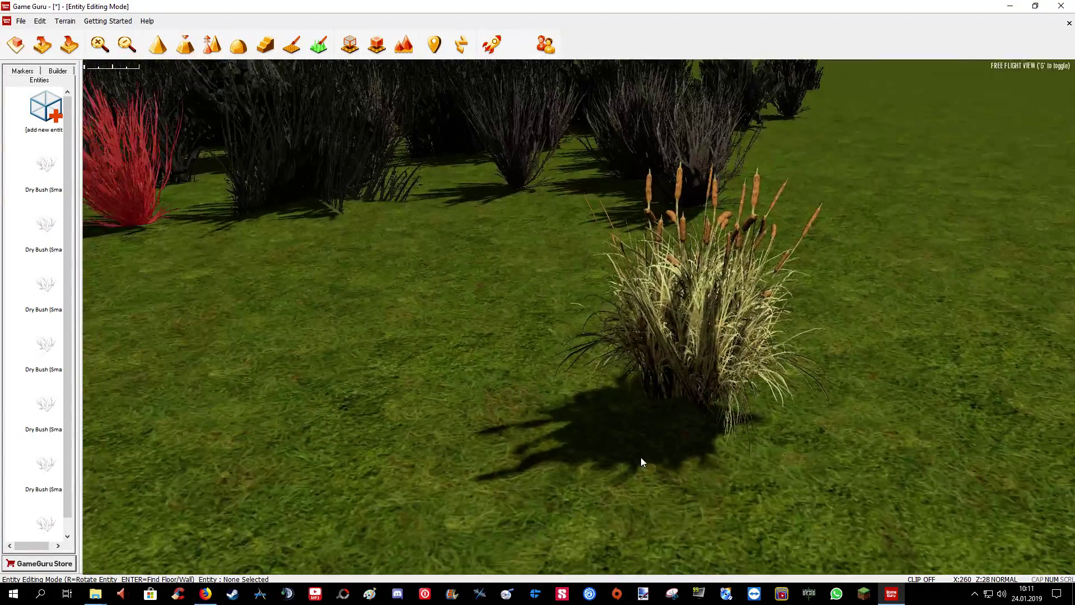
pyautogui.click(694, 335)
pyautogui.scroll(-3, 695, 335)
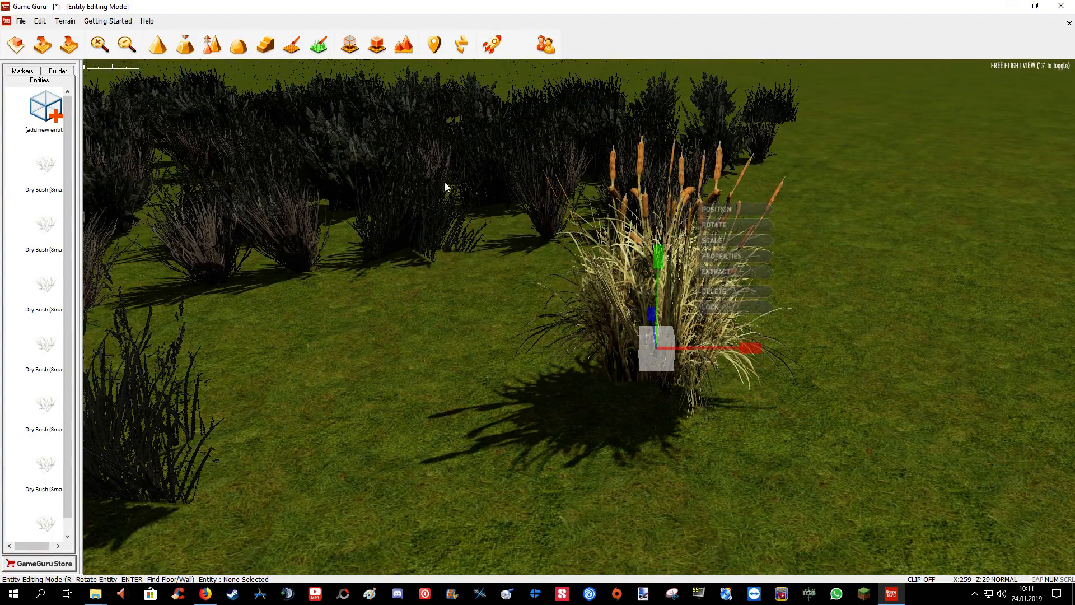
pyautogui.scroll(2, 728, 296)
pyautogui.click(616, 347)
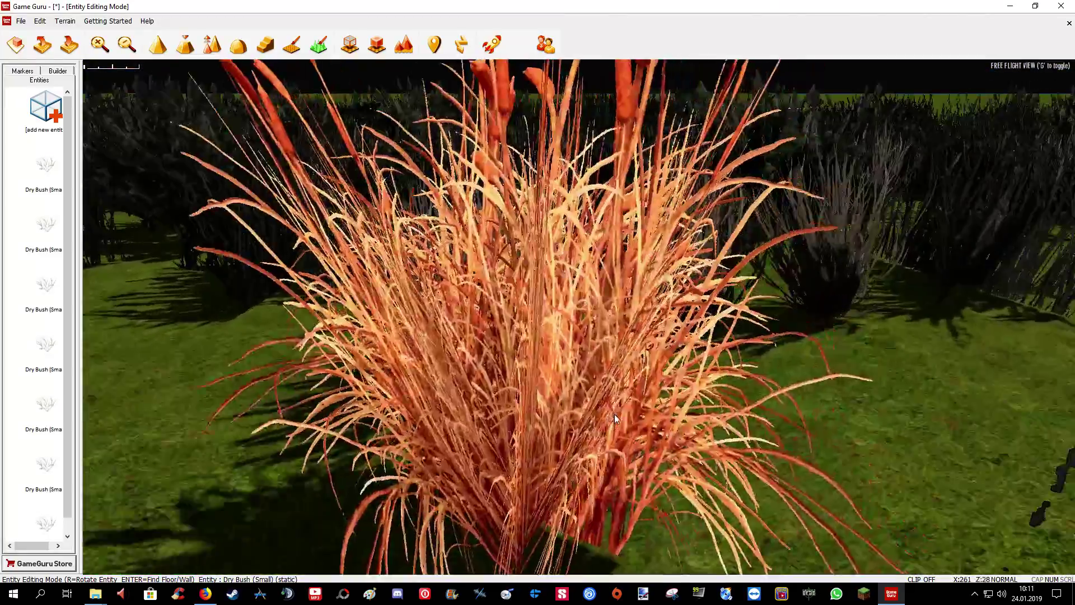
pyautogui.click(703, 374)
pyautogui.scroll(-3, 703, 374)
pyautogui.scroll(3, 689, 372)
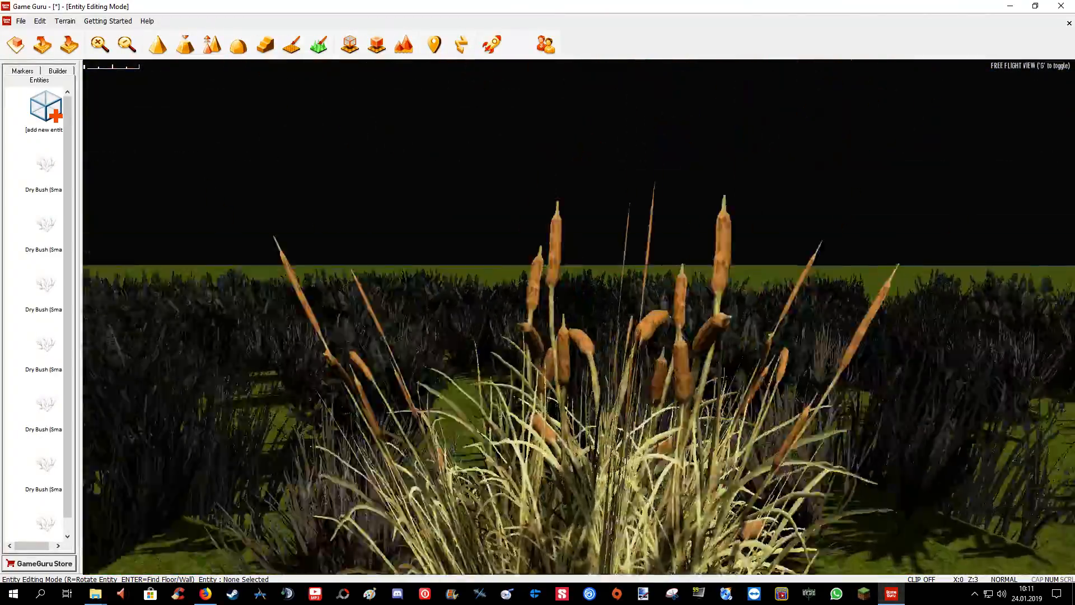
pyautogui.scroll(-3, 644, 369)
pyautogui.scroll(-2, 644, 370)
pyautogui.click(622, 310)
pyautogui.scroll(2, 619, 309)
pyautogui.scroll(-2, 622, 305)
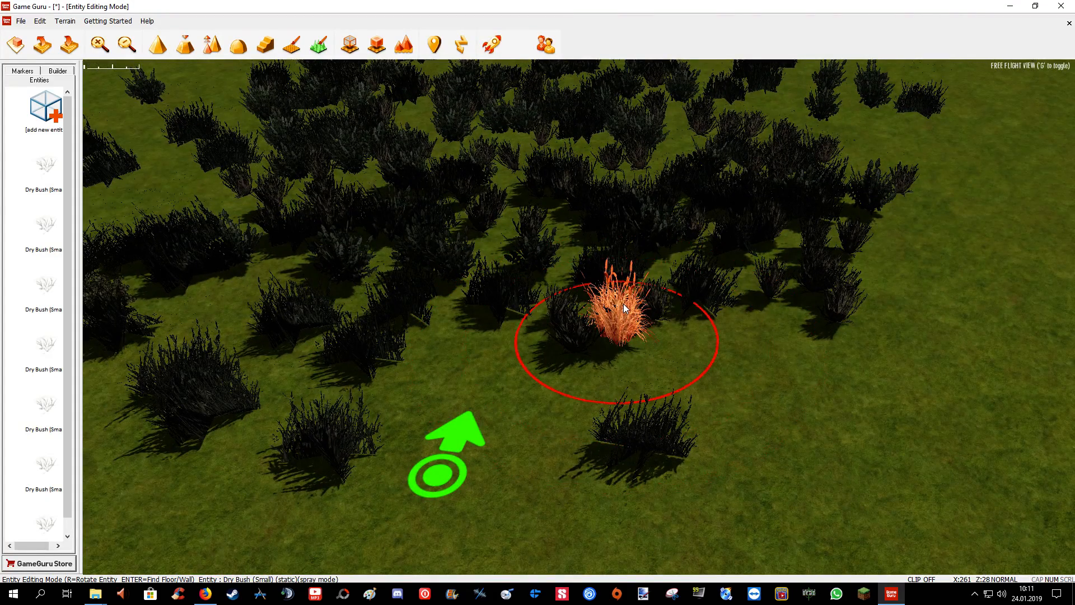
pyautogui.scroll(-2, 625, 309)
# Step: Spray cattail grass bushes across, below and along the right side of the bush field
pyautogui.click(667, 325)
pyautogui.scroll(-5, 714, 277)
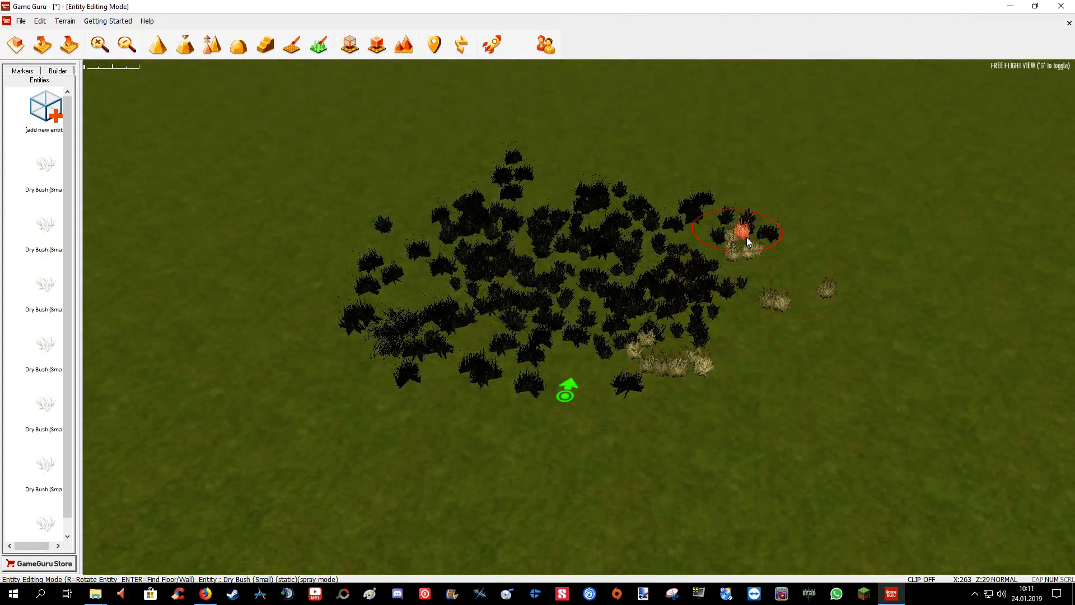
pyautogui.moveTo(746, 238)
pyautogui.mouseDown()
pyautogui.moveTo(530, 269)
pyautogui.moveTo(504, 185)
pyautogui.moveTo(415, 372)
pyautogui.moveTo(611, 330)
pyautogui.mouseUp()
pyautogui.moveTo(718, 360); pyautogui.dragTo(340, 332)
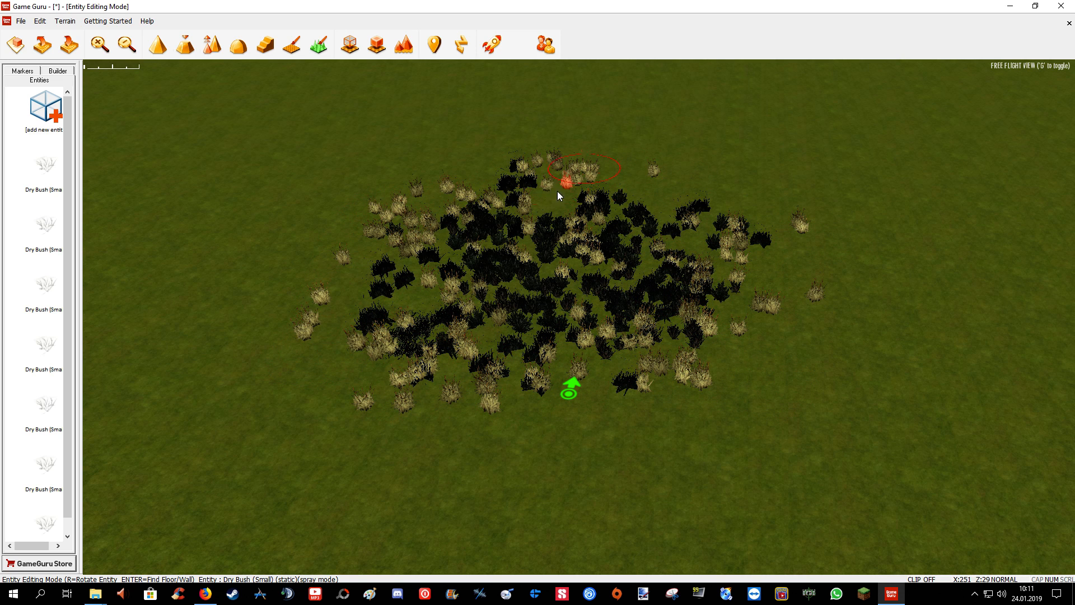
pyautogui.moveTo(677, 366)
pyautogui.mouseDown()
pyautogui.moveTo(556, 159)
pyautogui.moveTo(531, 308)
pyautogui.mouseUp()
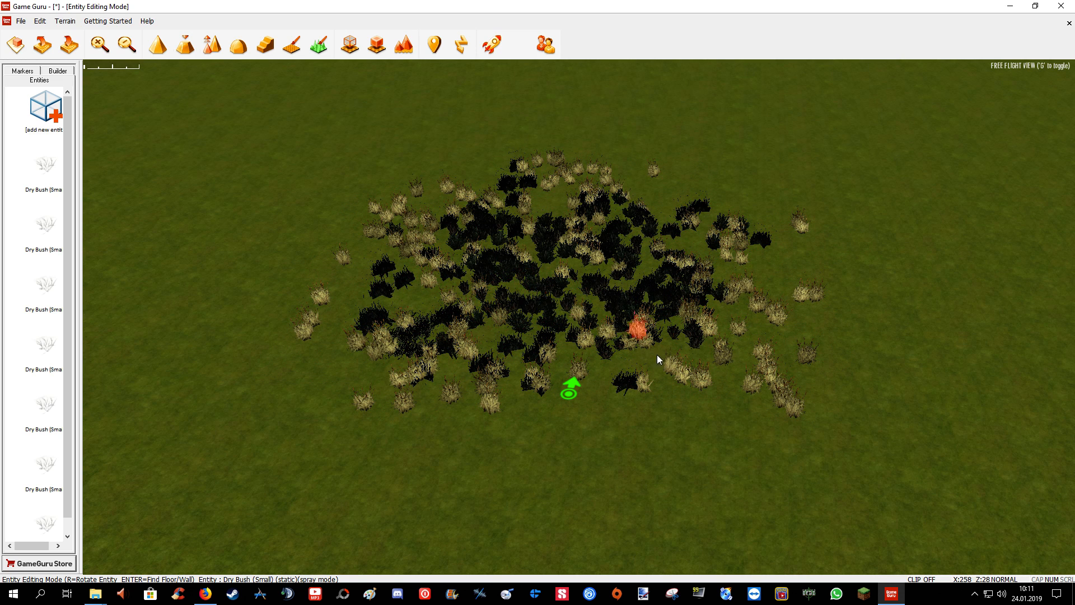
pyautogui.scroll(3, 366, 219)
pyautogui.scroll(3, 367, 219)
pyautogui.scroll(3, 366, 220)
pyautogui.scroll(3, 366, 220)
pyautogui.scroll(-5, 578, 319)
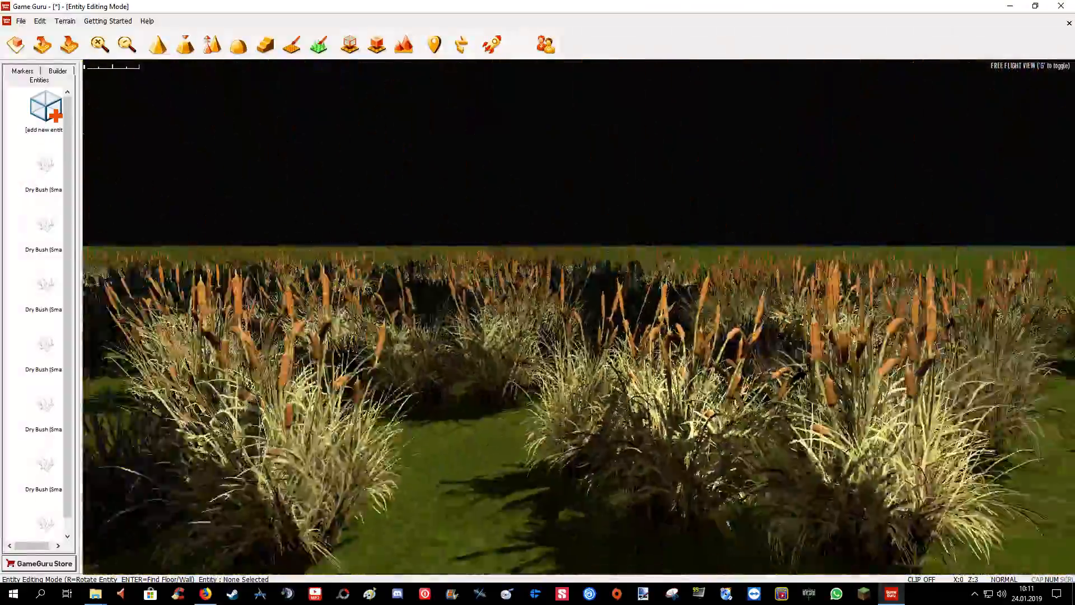
pyautogui.scroll(-2, 579, 320)
pyautogui.scroll(-3, 515, 443)
pyautogui.scroll(3, 516, 443)
pyautogui.scroll(2, 516, 444)
pyautogui.scroll(-3, 338, 85)
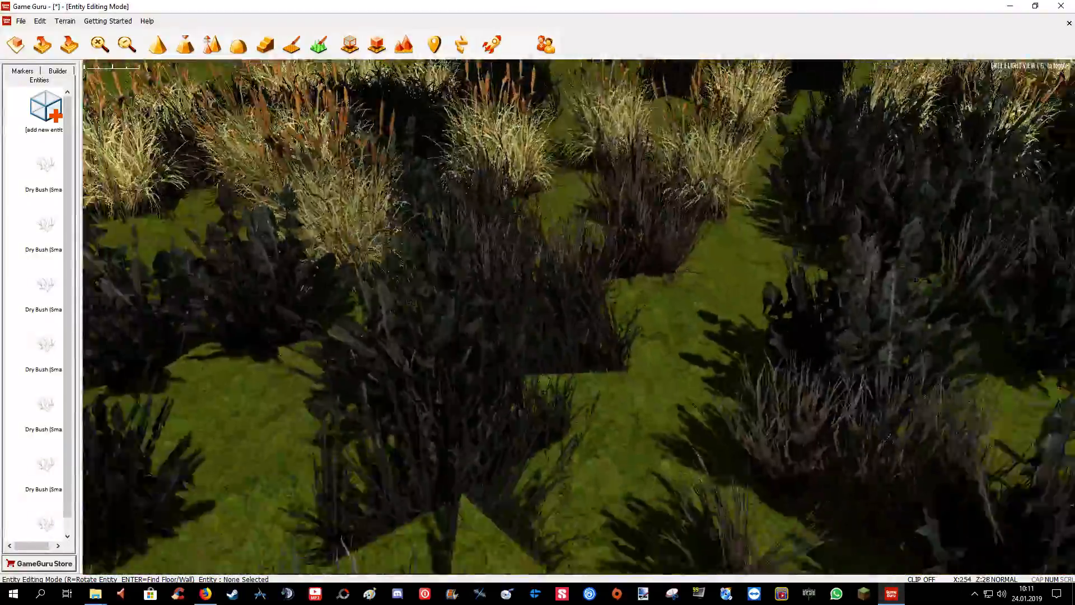
pyautogui.scroll(3, 339, 84)
pyautogui.scroll(-3, 338, 85)
pyautogui.click(185, 44)
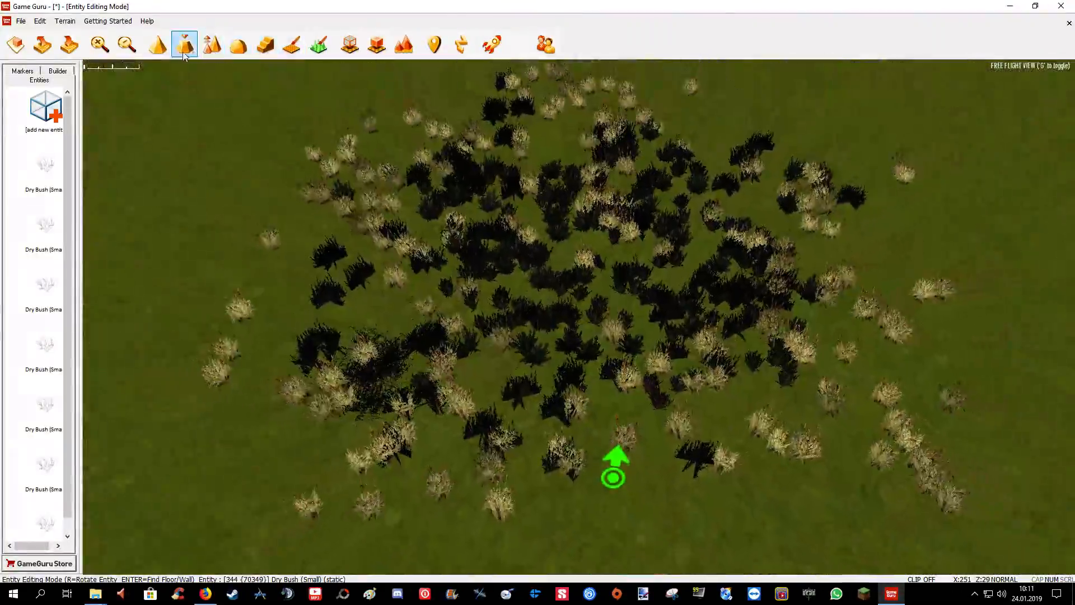
pyautogui.scroll(2, 336, 202)
# Step: Raise the ground under the bush field into mounds with an enlarged sculpt brush
pyautogui.moveTo(434, 290)
pyautogui.mouseDown()
pyautogui.moveTo(336, 408)
pyautogui.moveTo(377, 290)
pyautogui.moveTo(424, 266)
pyautogui.moveTo(487, 202)
pyautogui.mouseUp()
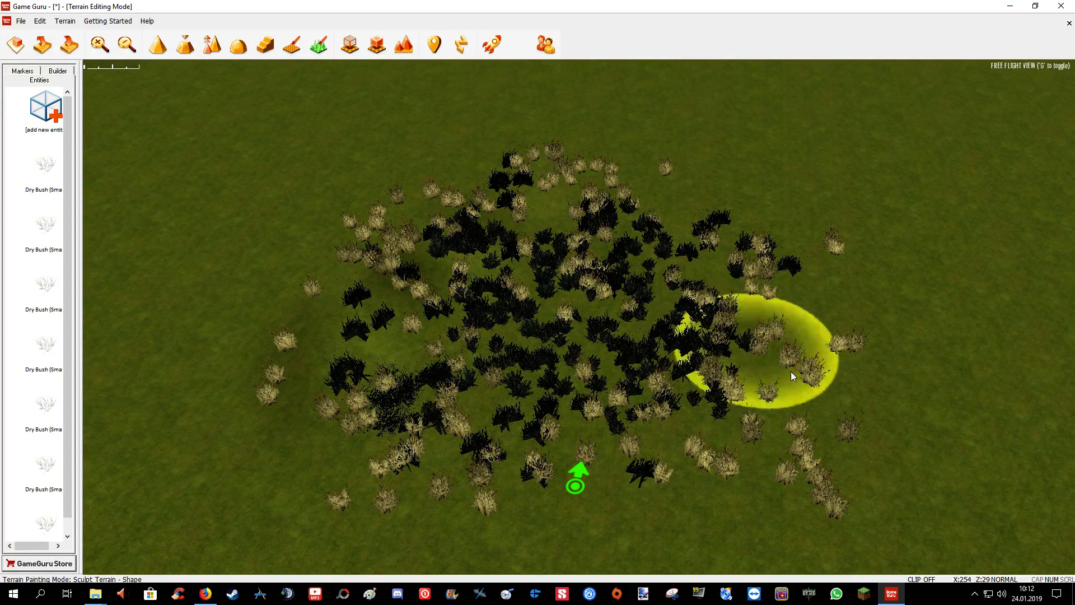
pyautogui.press(']')
pyautogui.press(']')
pyautogui.press(']')
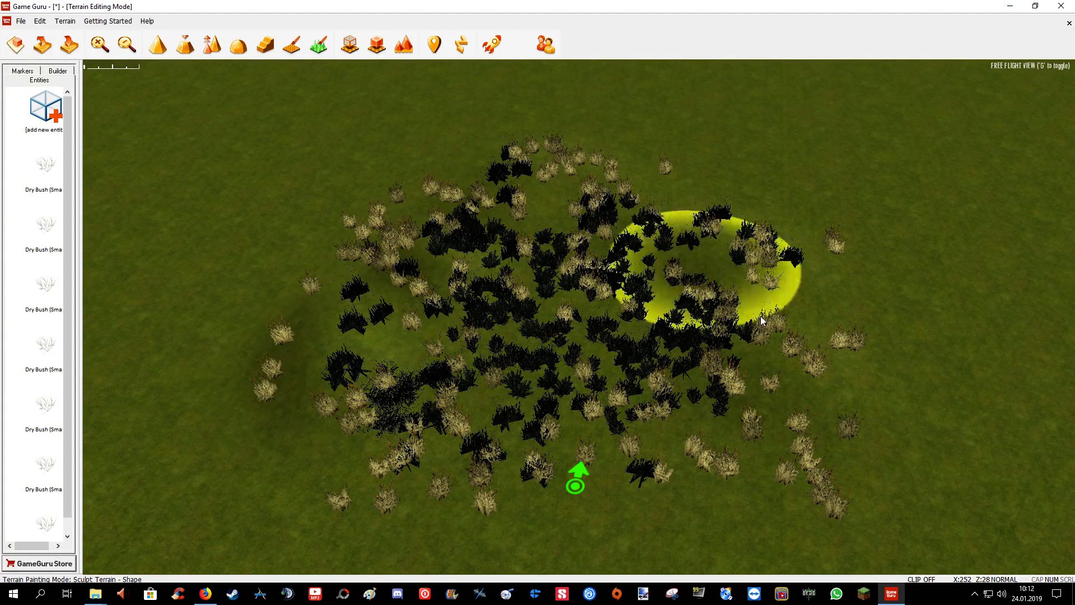
pyautogui.moveTo(739, 281); pyautogui.dragTo(753, 239)
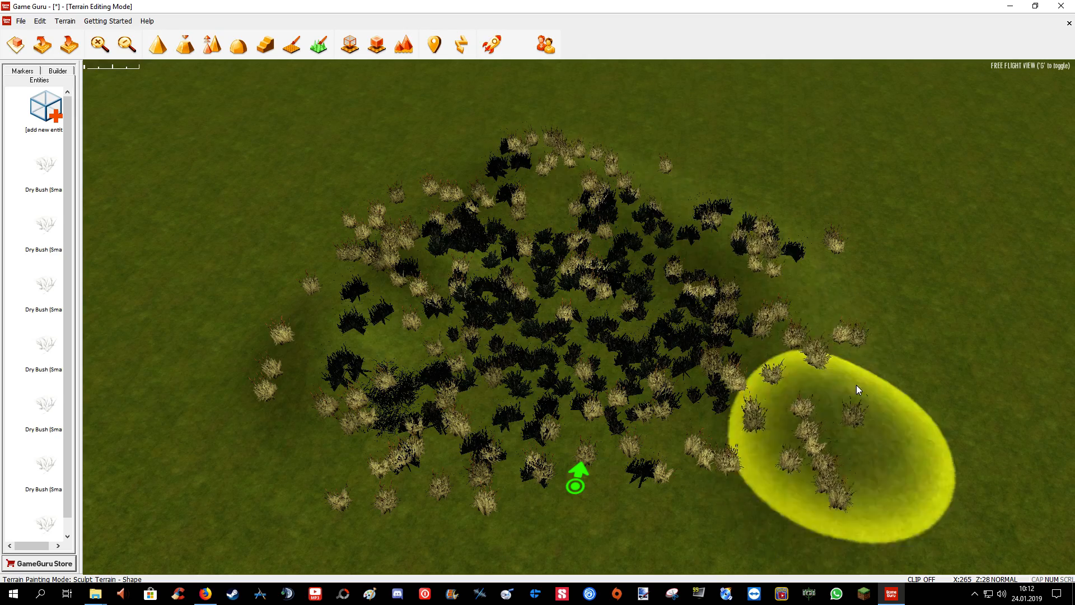
pyautogui.moveTo(858, 361); pyautogui.dragTo(823, 378)
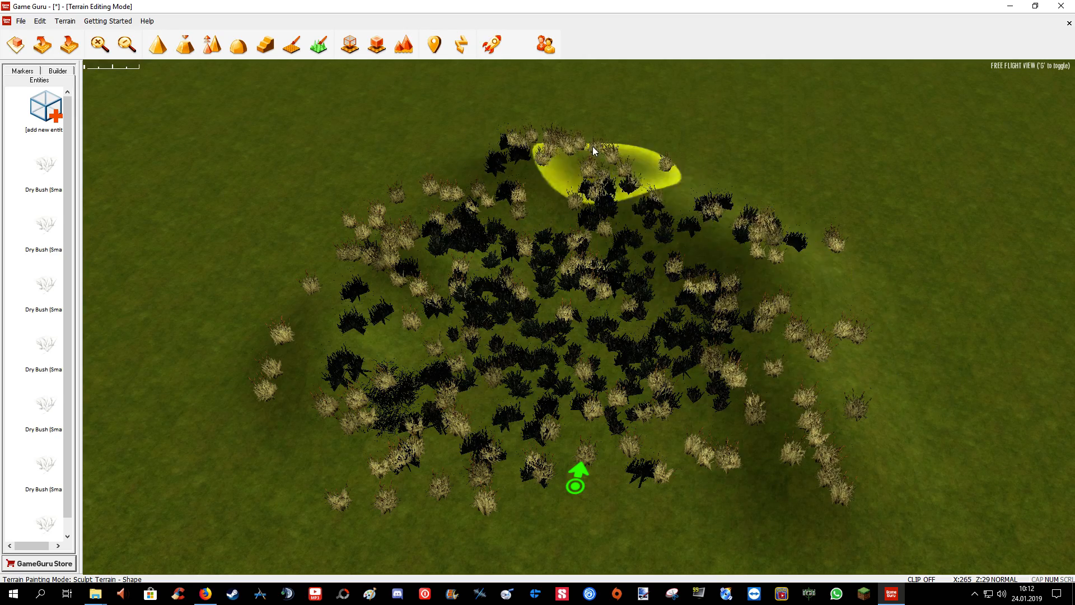
pyautogui.moveTo(605, 160); pyautogui.dragTo(793, 264)
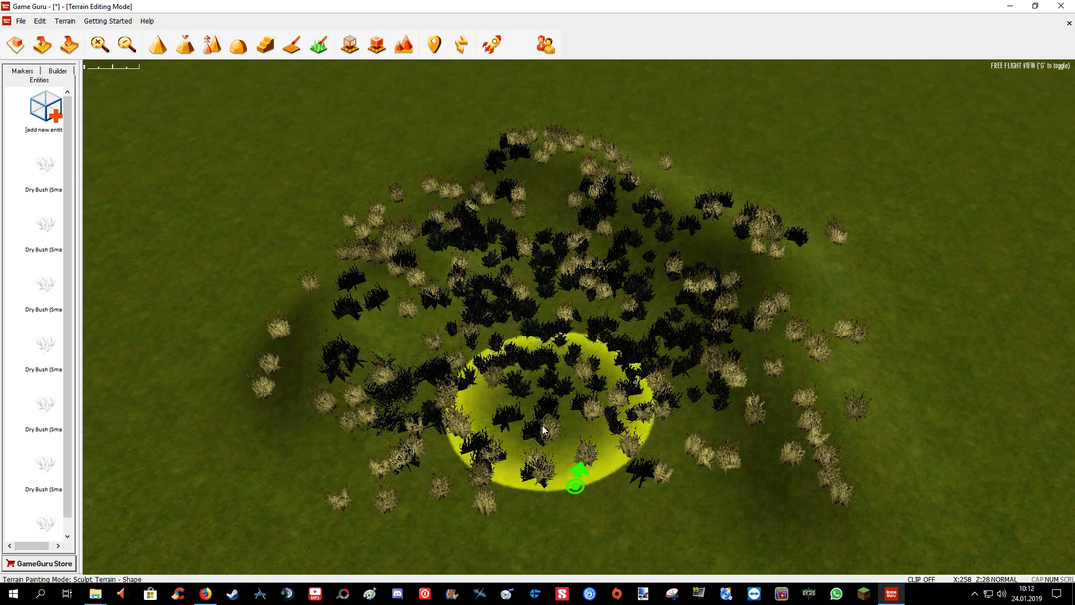
pyautogui.moveTo(552, 432)
pyautogui.mouseDown()
pyautogui.moveTo(600, 379)
pyautogui.moveTo(388, 202)
pyautogui.moveTo(370, 320)
pyautogui.moveTo(656, 187)
pyautogui.mouseUp()
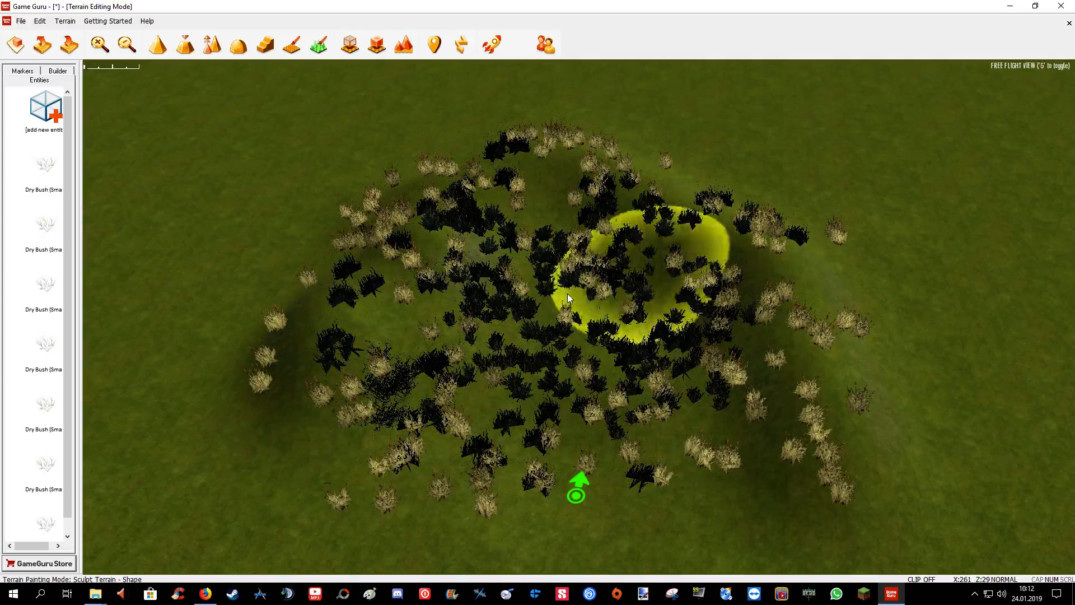
pyautogui.scroll(5, 563, 408)
pyautogui.scroll(5, 564, 408)
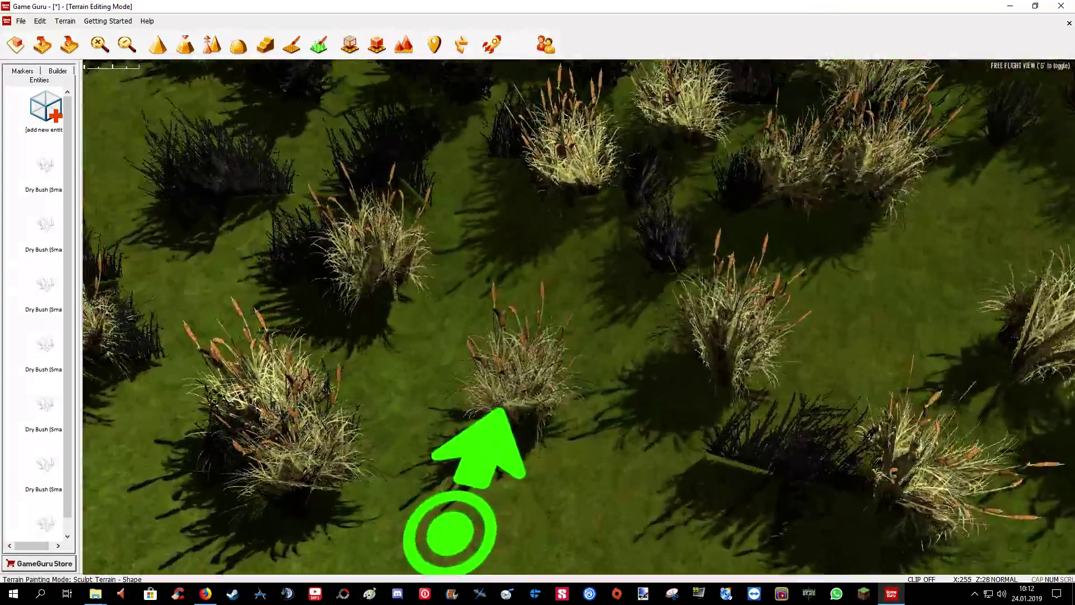
pyautogui.scroll(5, 564, 408)
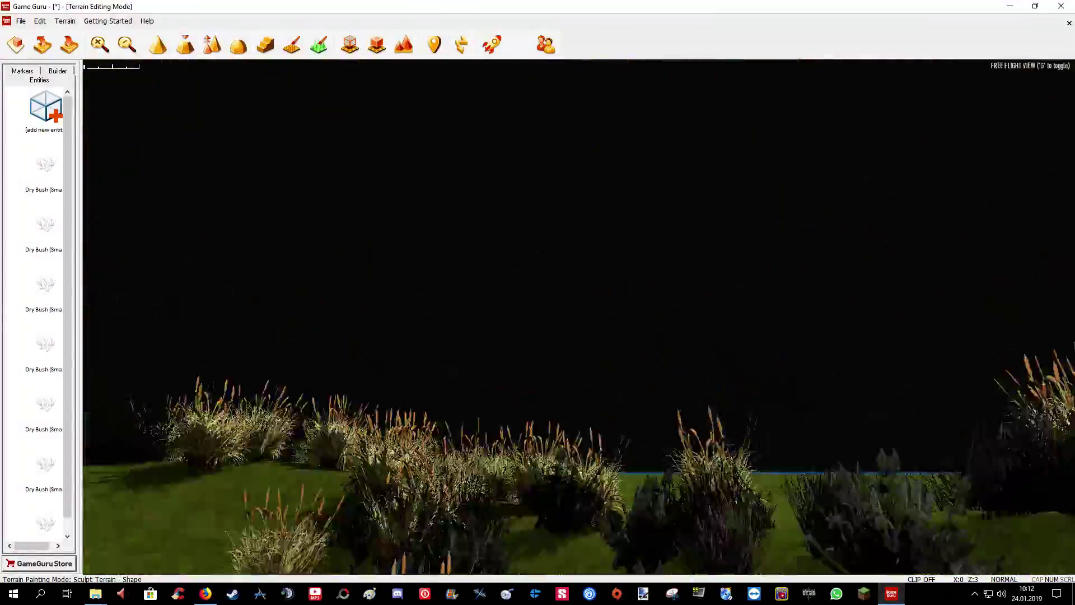
pyautogui.scroll(-5, 365, 260)
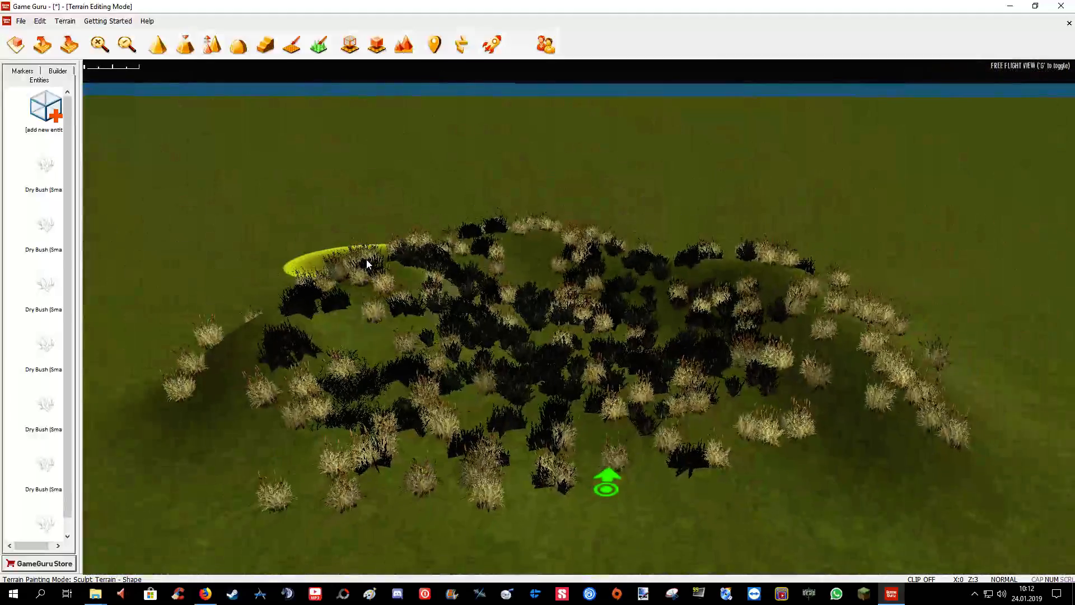
# Step: Browse the Entity Library to Purchased > BSP > PBR Animated Trees > Foliage
pyautogui.click(45, 110)
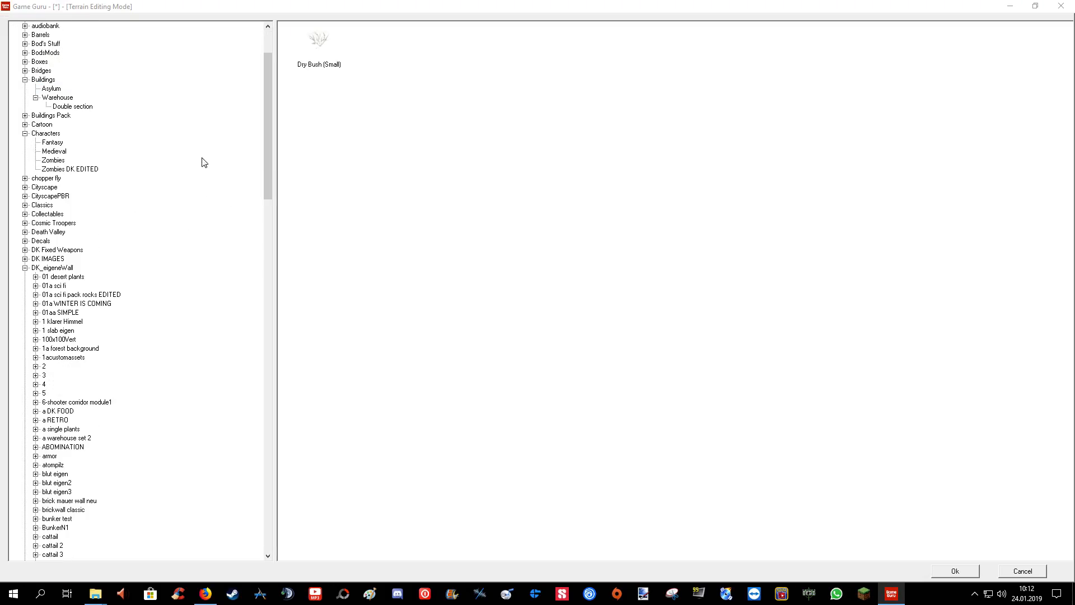
pyautogui.scroll(1, 71, 122)
pyautogui.click(25, 35)
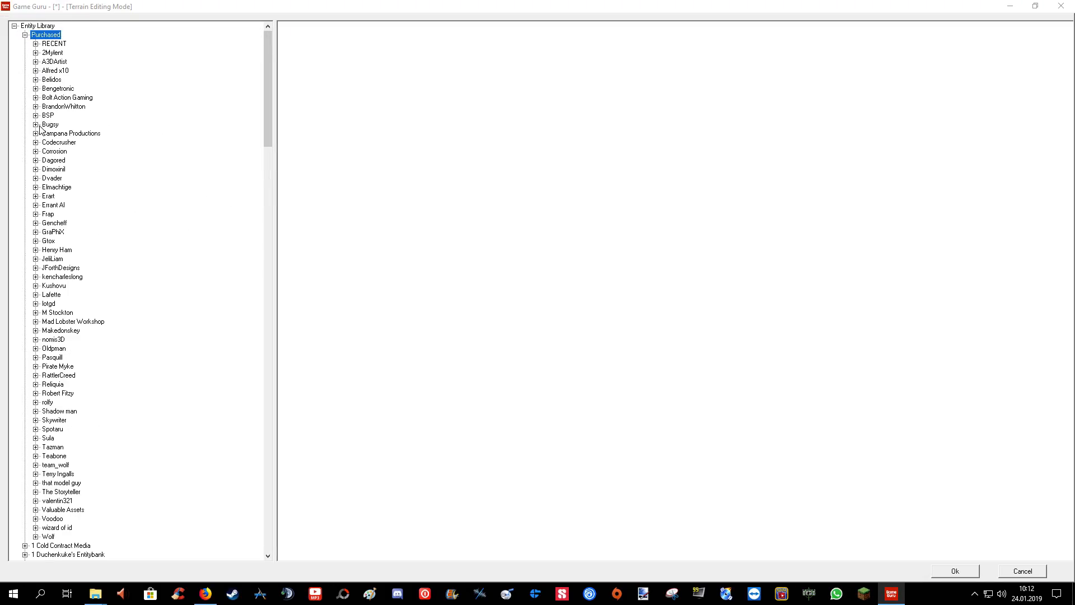
pyautogui.click(48, 114)
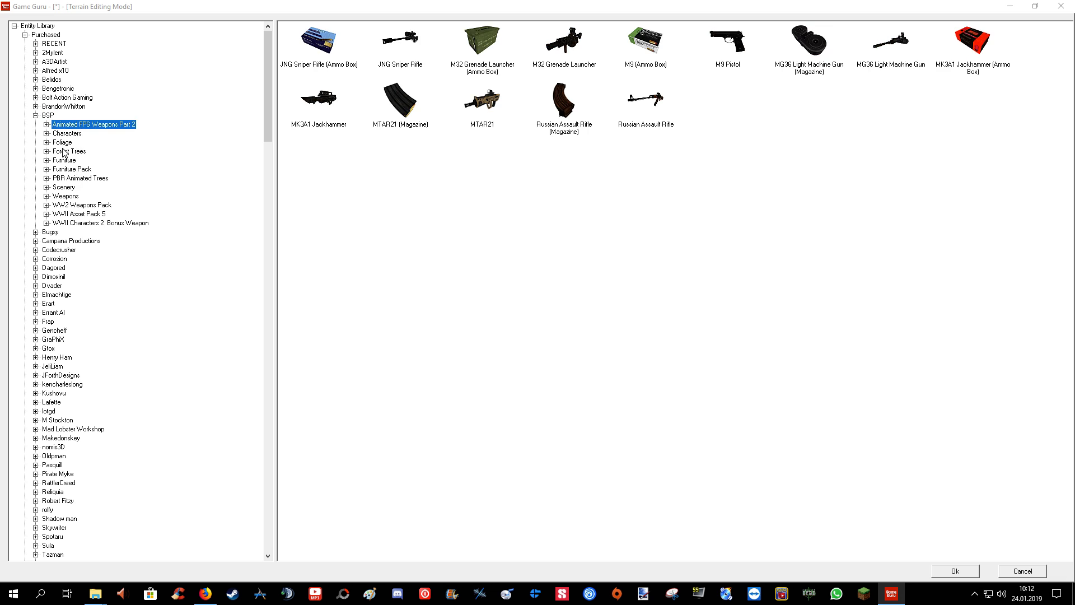
pyautogui.click(65, 169)
pyautogui.click(47, 178)
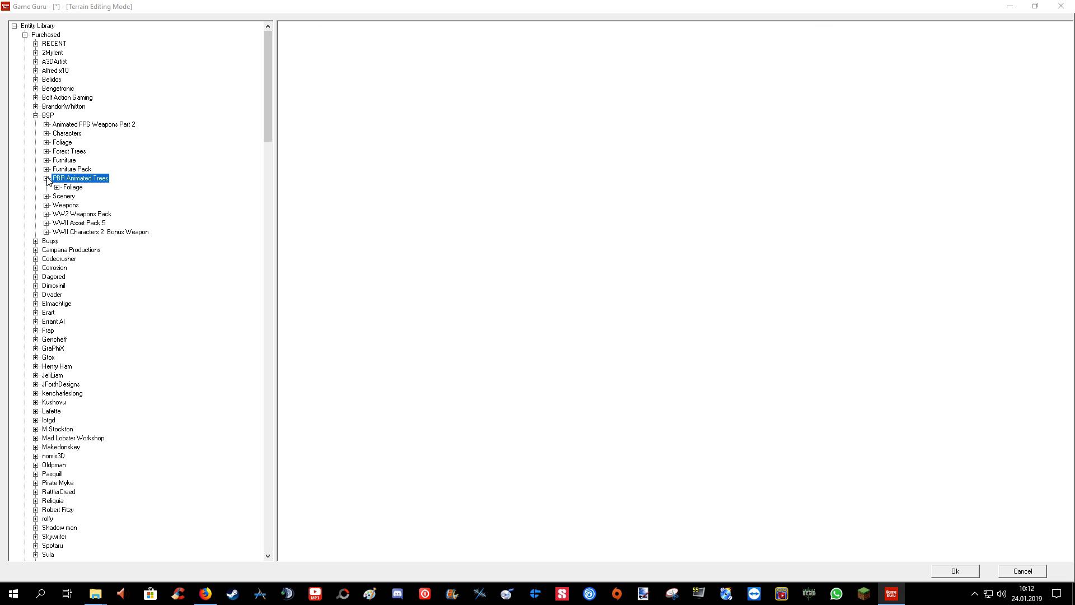
pyautogui.click(73, 187)
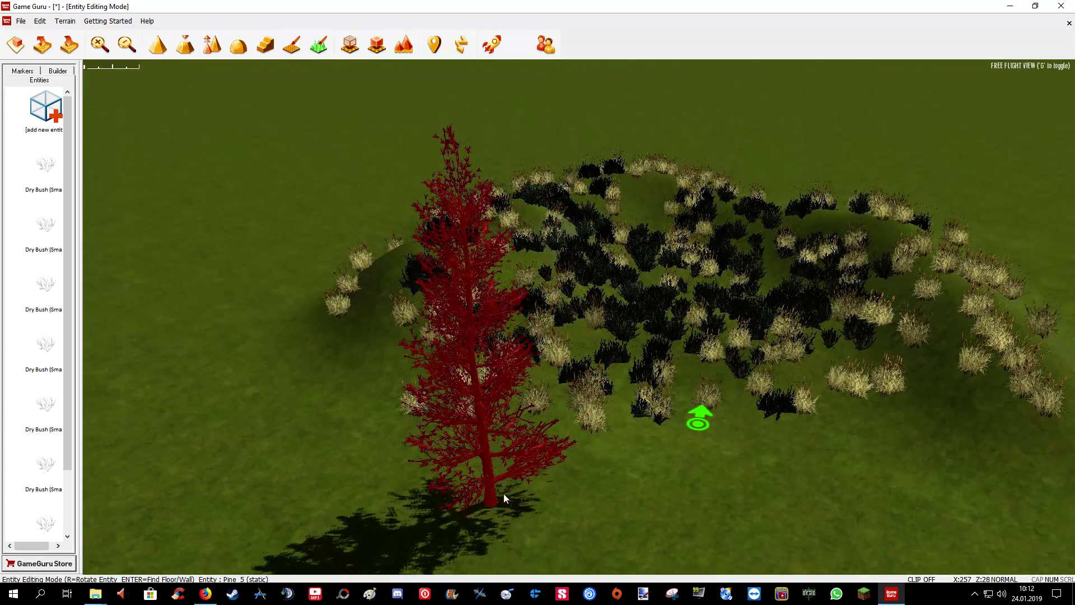
# Step: Place Pine_5 trees on the hilltop and along the right side of the hill
pyautogui.click(538, 428)
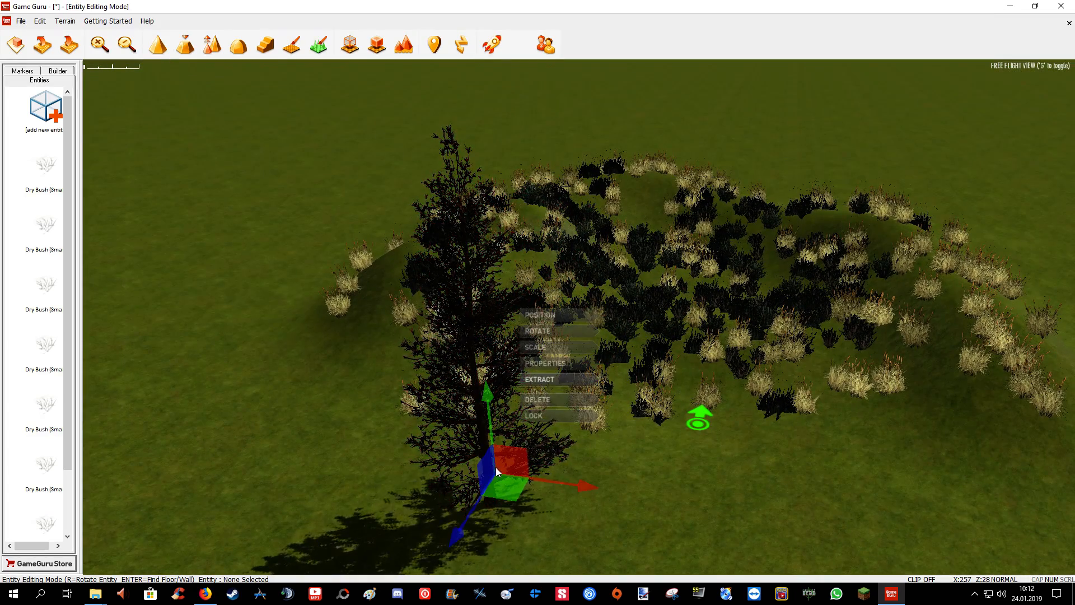
pyautogui.click(495, 467)
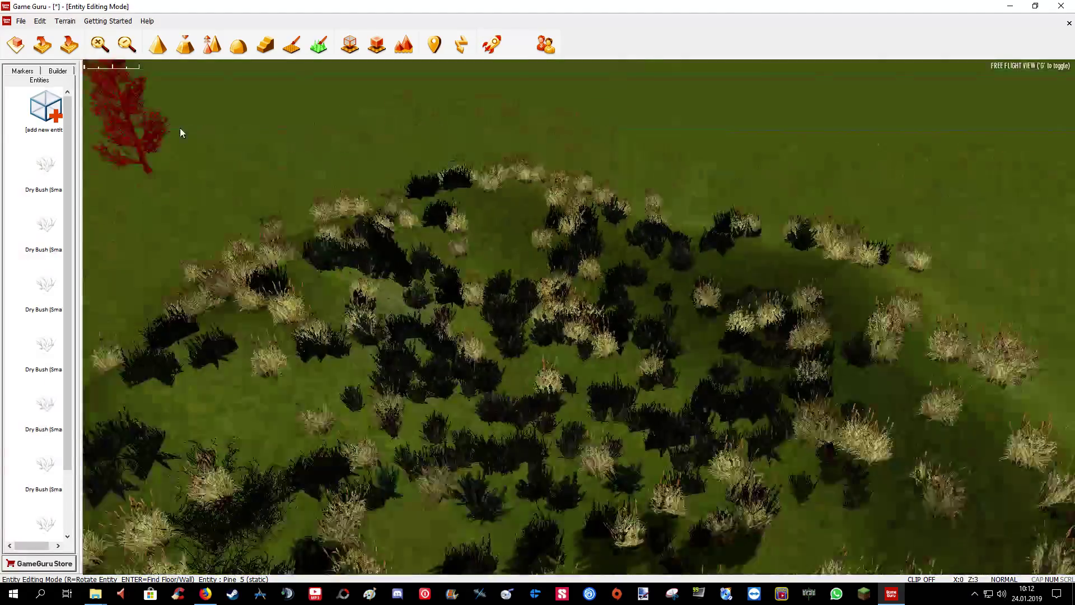
pyautogui.moveTo(179, 128); pyautogui.dragTo(561, 222, button='right')
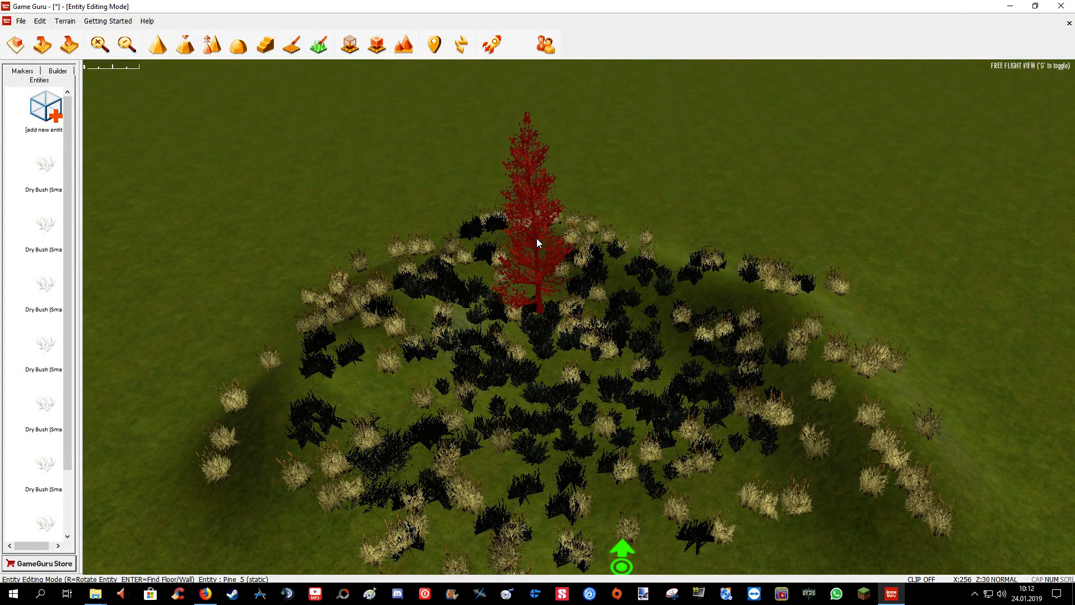
pyautogui.click(653, 241)
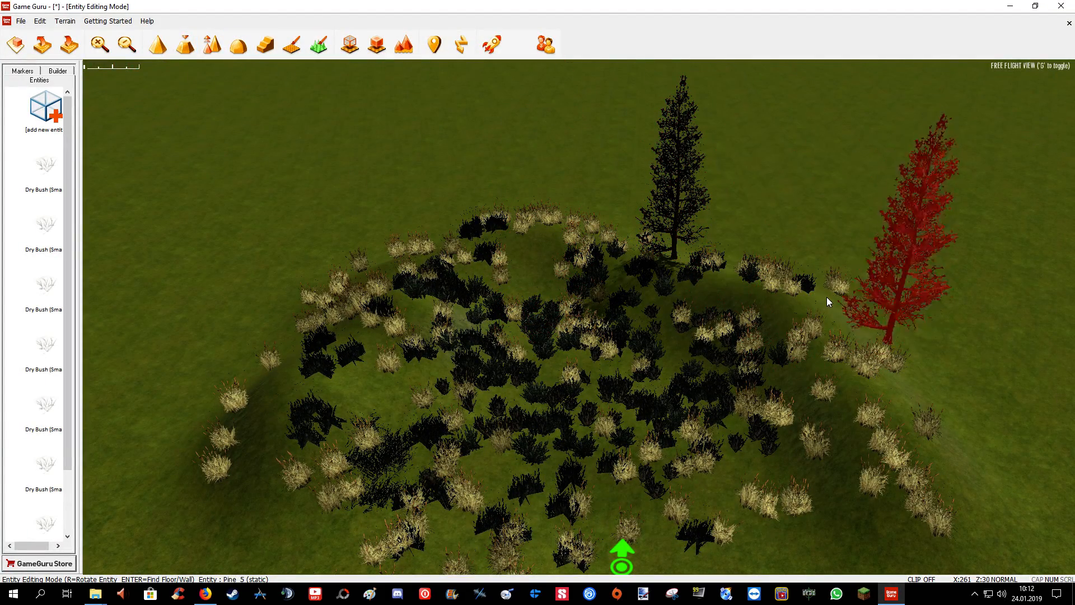
pyautogui.click(840, 303)
pyautogui.click(818, 273)
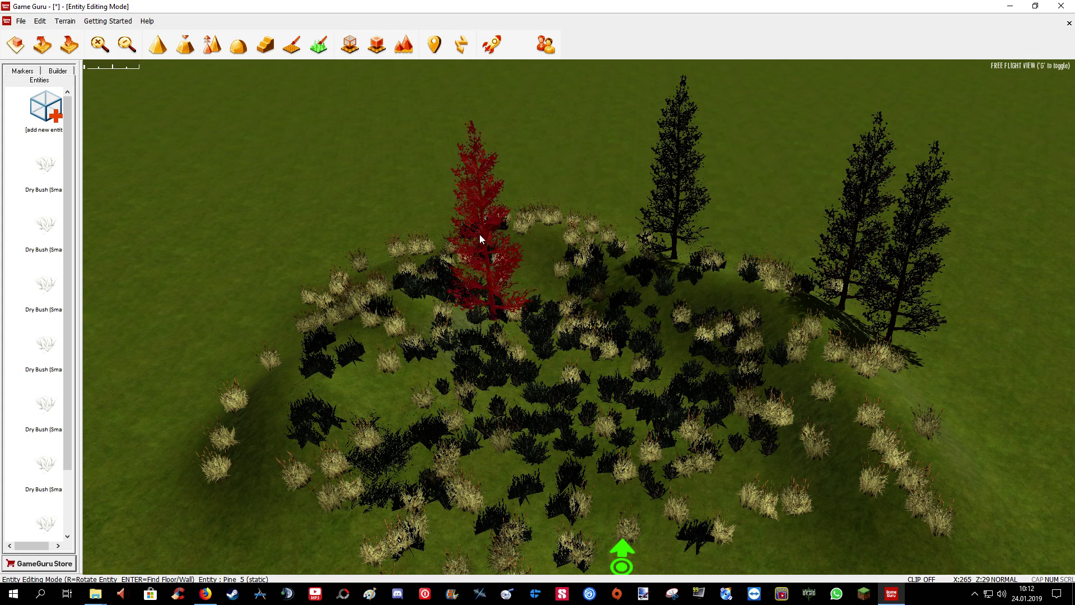
pyautogui.click(445, 197)
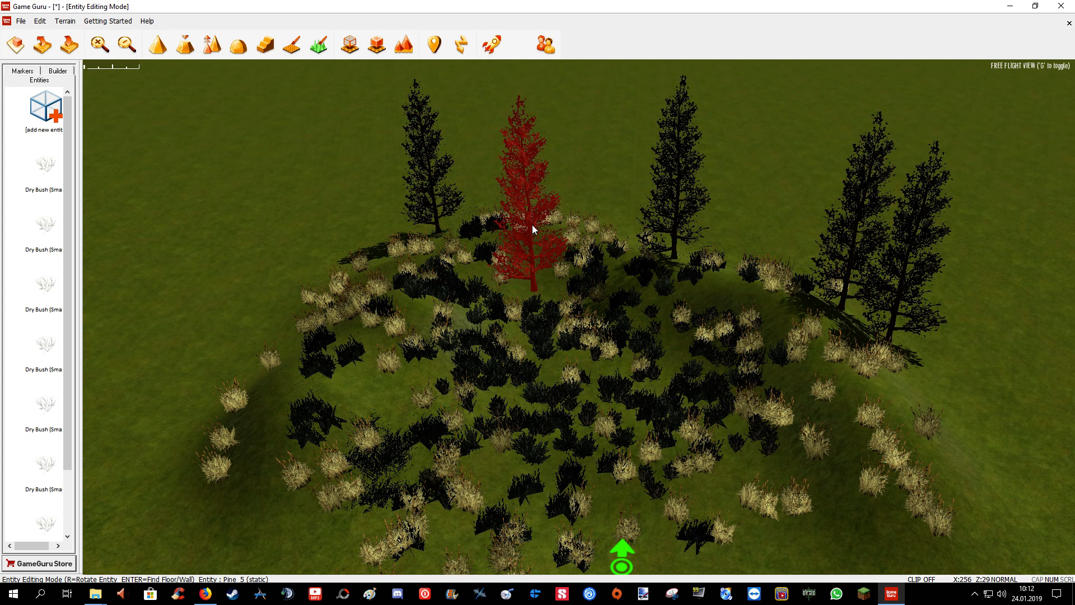
# Step: Place more pines on the left of and beyond the hill to complete the ring
pyautogui.click(397, 254)
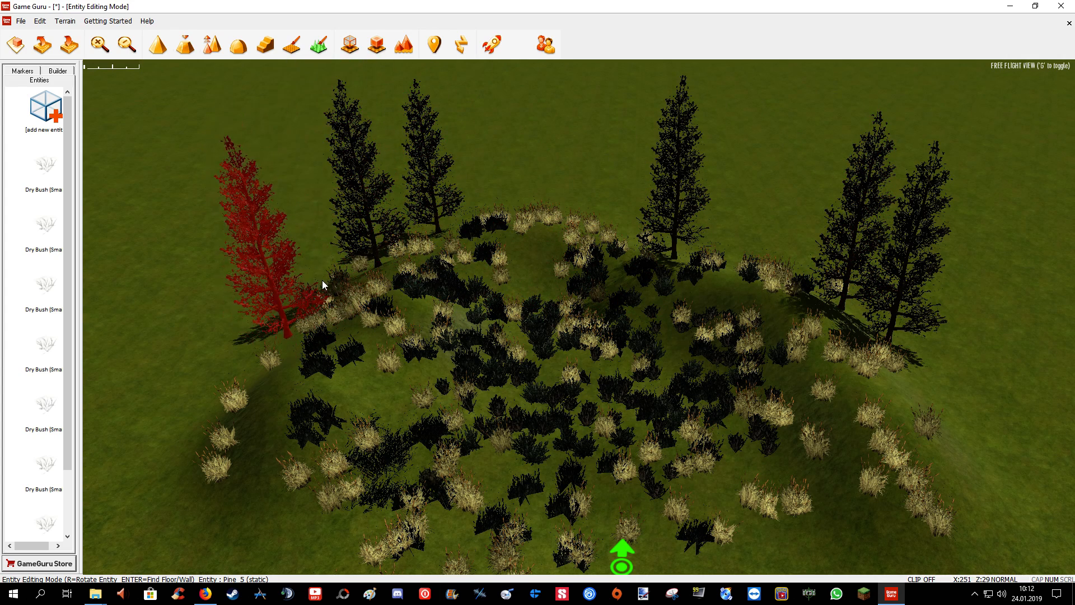
pyautogui.click(323, 333)
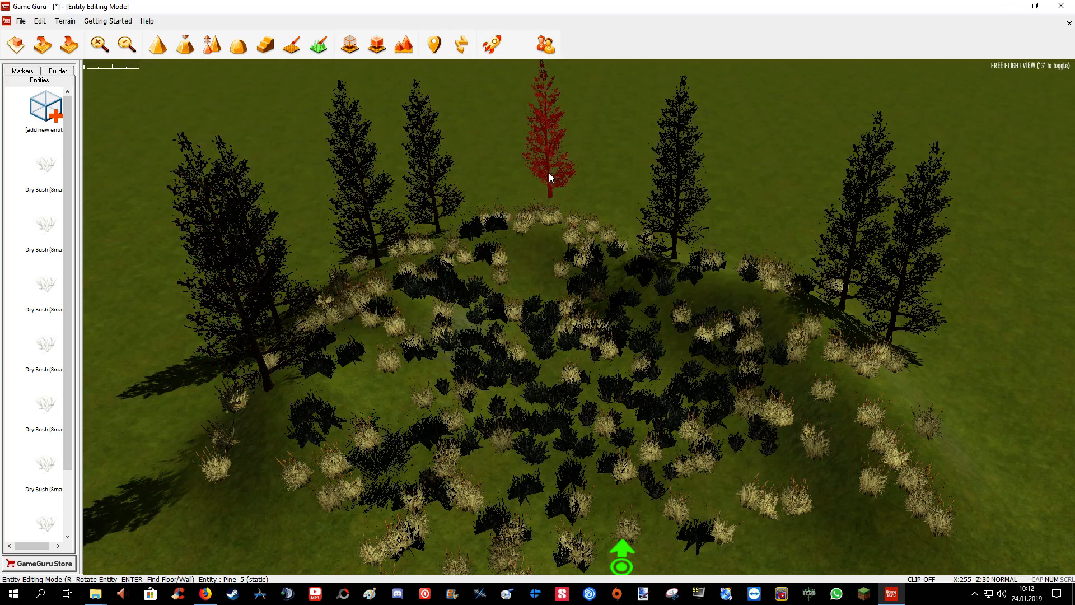
pyautogui.scroll(5, 549, 173)
pyautogui.click(683, 354)
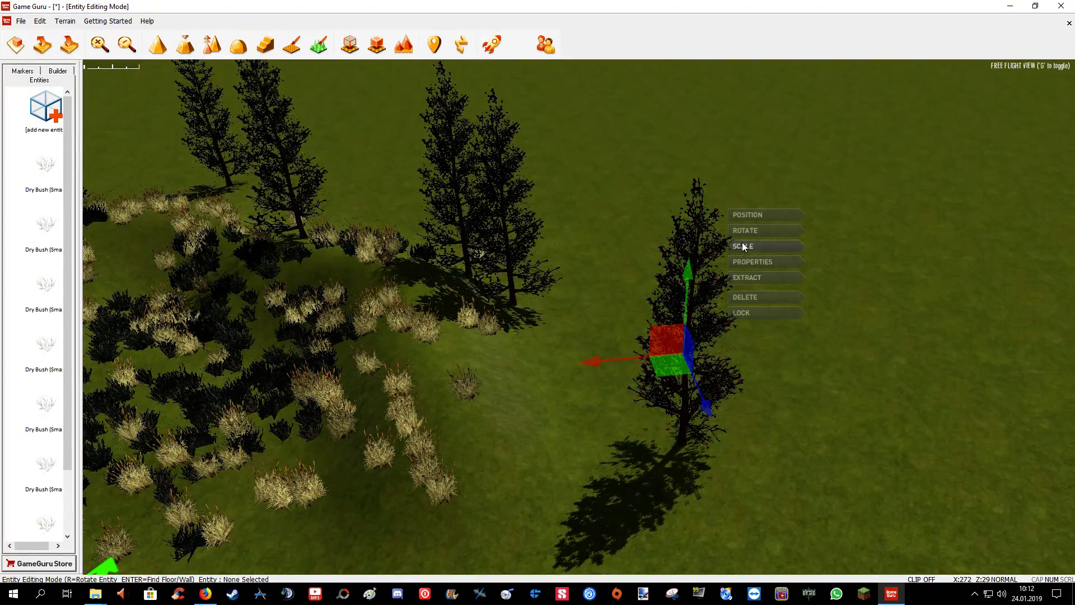
pyautogui.click(695, 347)
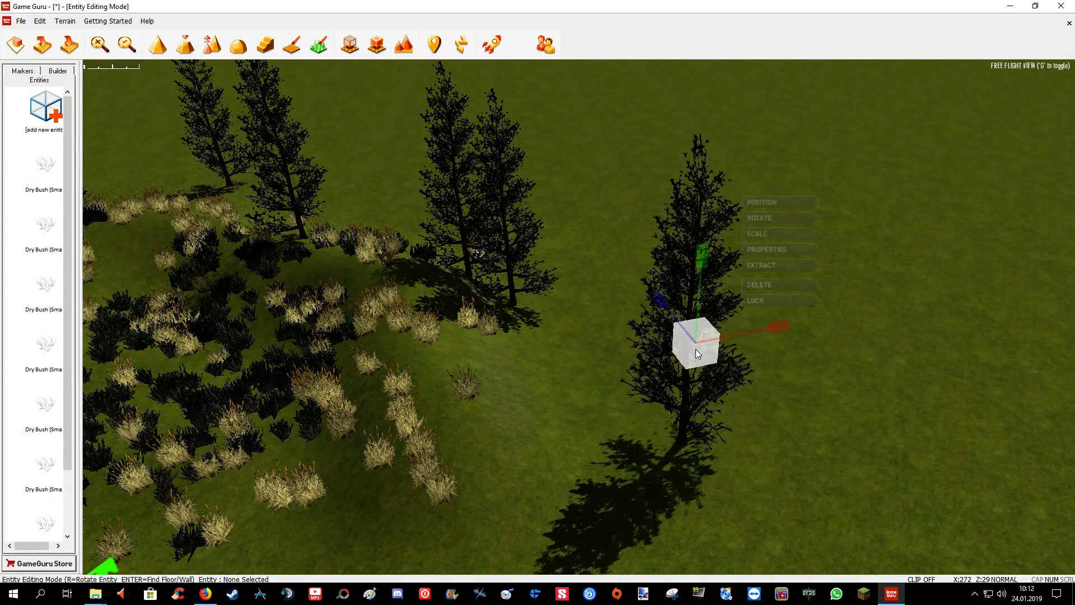
pyautogui.click(758, 283)
pyautogui.scroll(-5, 526, 242)
pyautogui.click(512, 225)
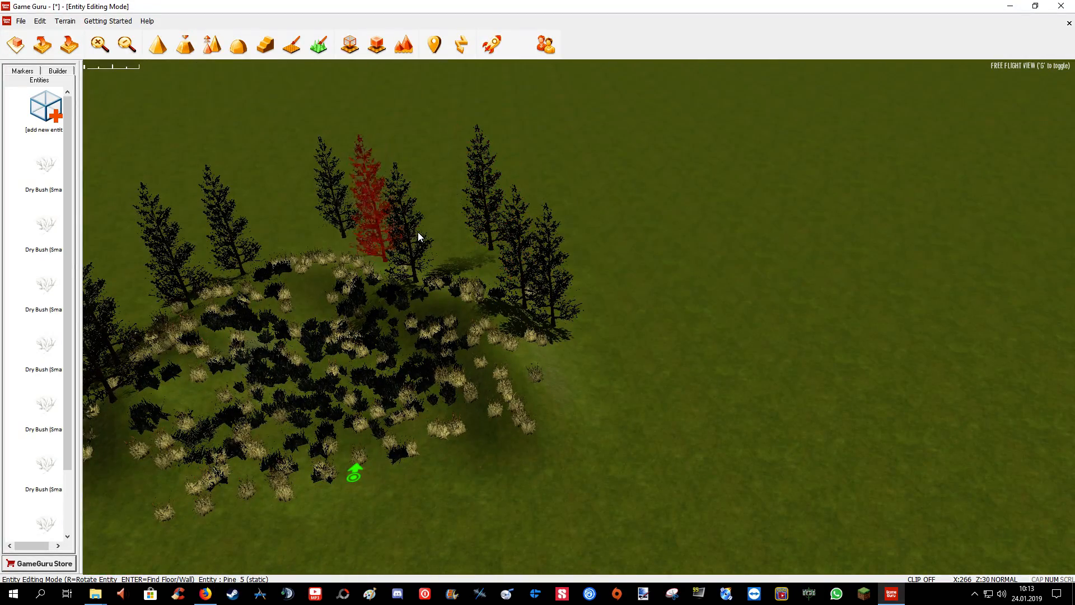
pyautogui.scroll(-3, 297, 191)
pyautogui.scroll(-3, 460, 250)
pyautogui.scroll(-2, 329, 338)
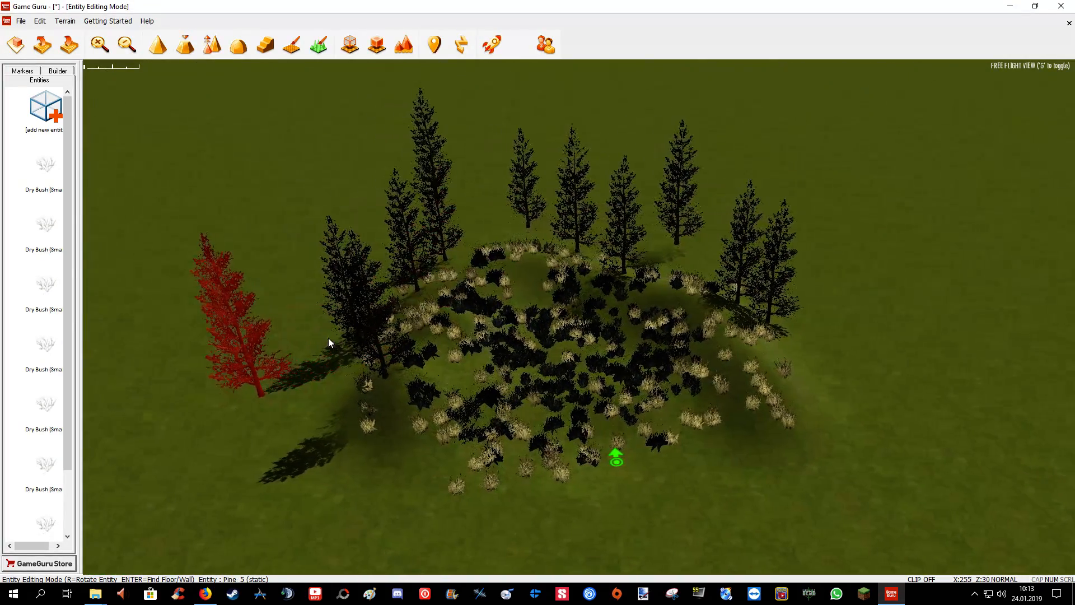
pyautogui.click(341, 344)
pyautogui.scroll(3, 609, 214)
pyautogui.scroll(2, 614, 269)
pyautogui.scroll(-1, 603, 298)
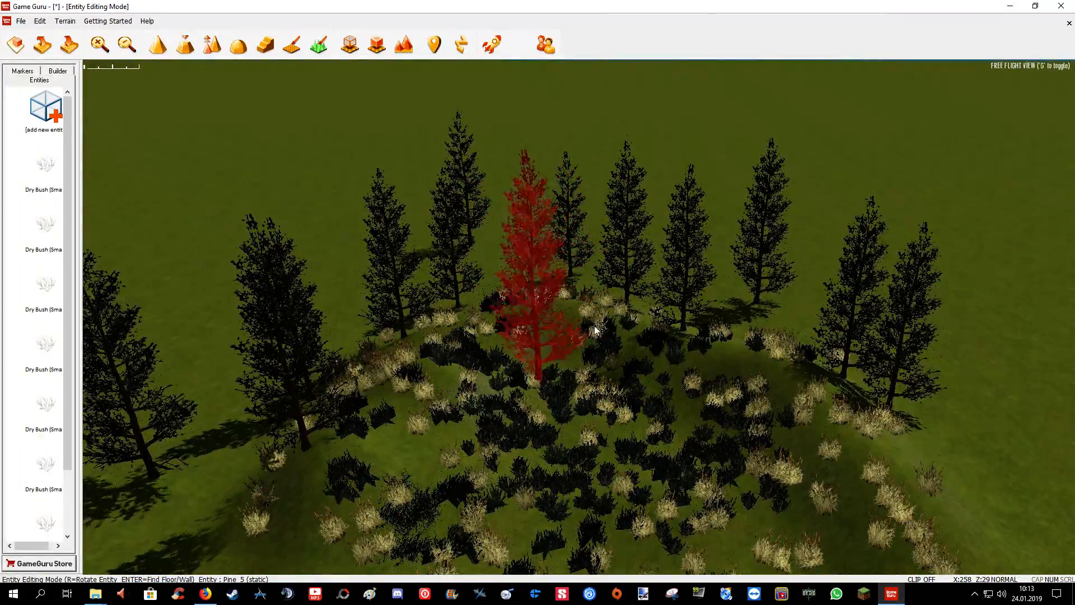
# Step: Cancel pine placement, leaving the hill ringed with trees and bushes
pyautogui.rightClick(603, 310)
pyautogui.scroll(3, 603, 311)
pyautogui.scroll(3, 598, 308)
pyautogui.scroll(-1, 593, 304)
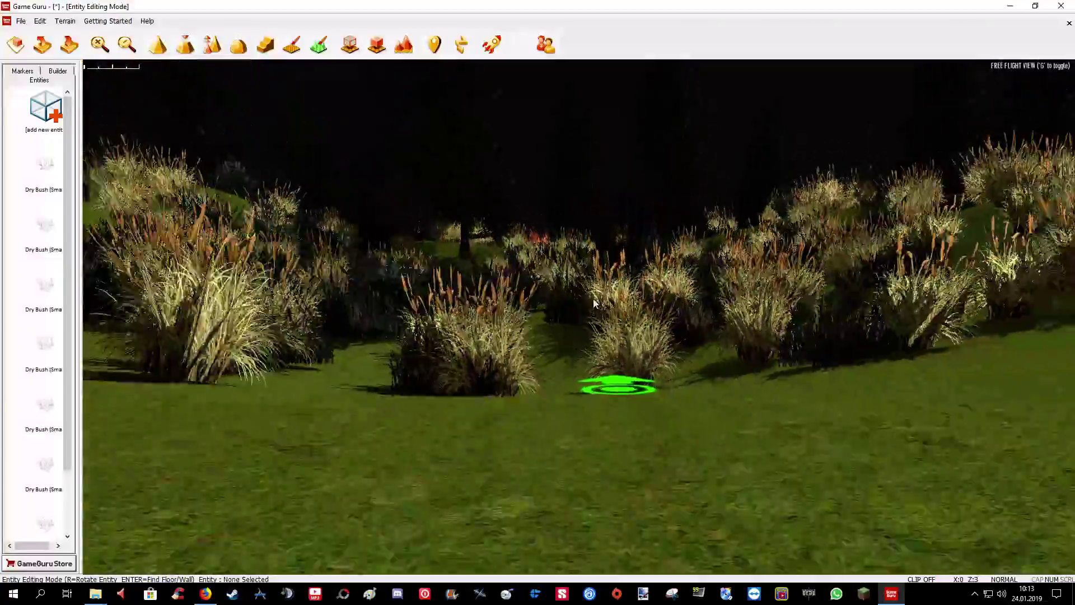
pyautogui.scroll(2, 594, 304)
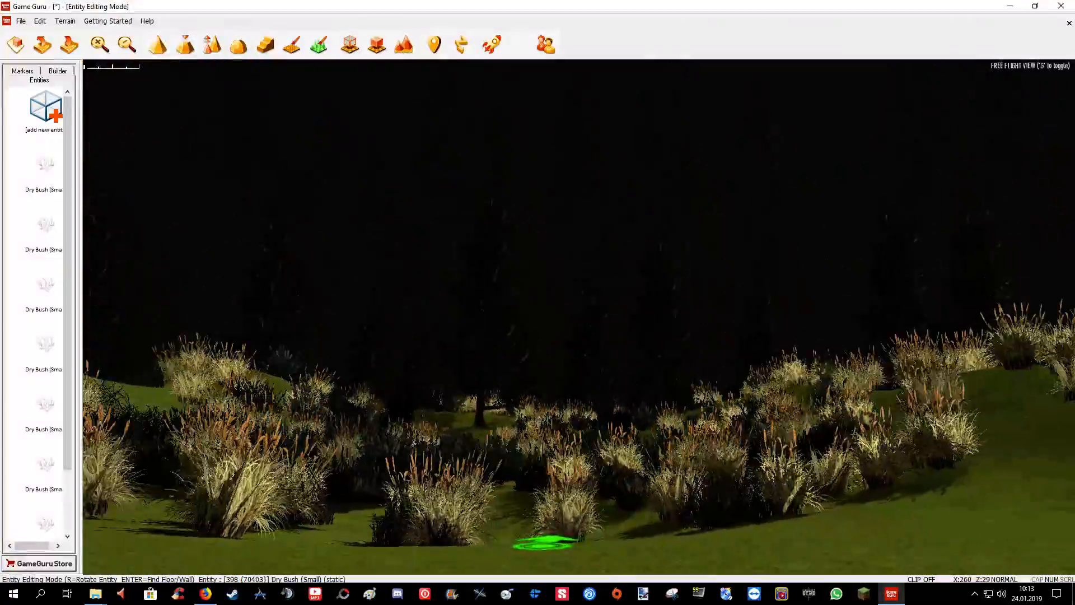
pyautogui.scroll(-3, 420, 185)
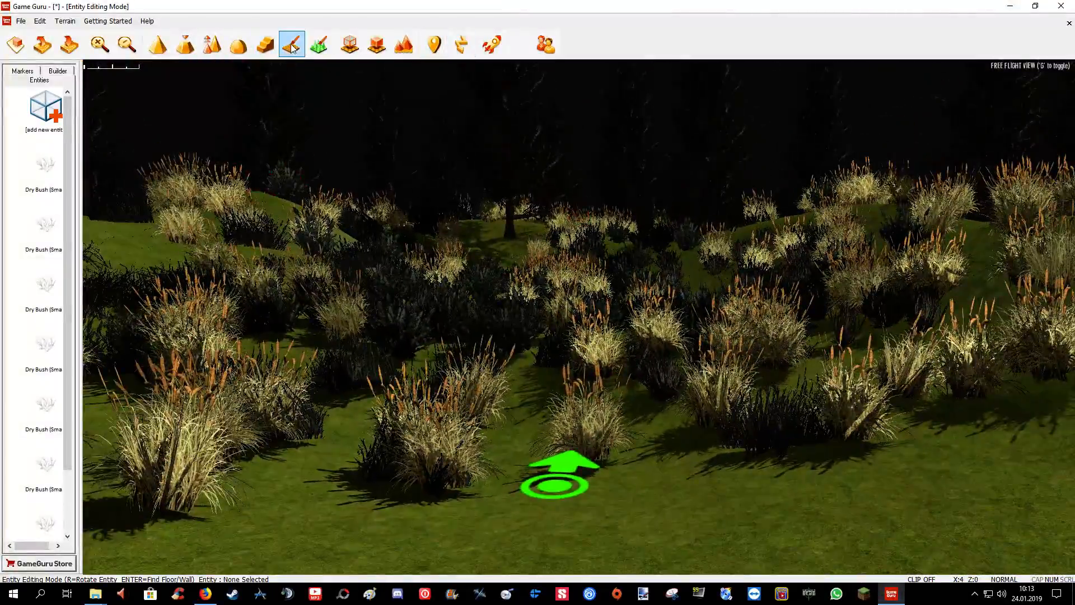
pyautogui.scroll(2, 588, 252)
pyautogui.scroll(-4, 704, 389)
pyautogui.scroll(-2, 703, 389)
pyautogui.scroll(2, 500, 418)
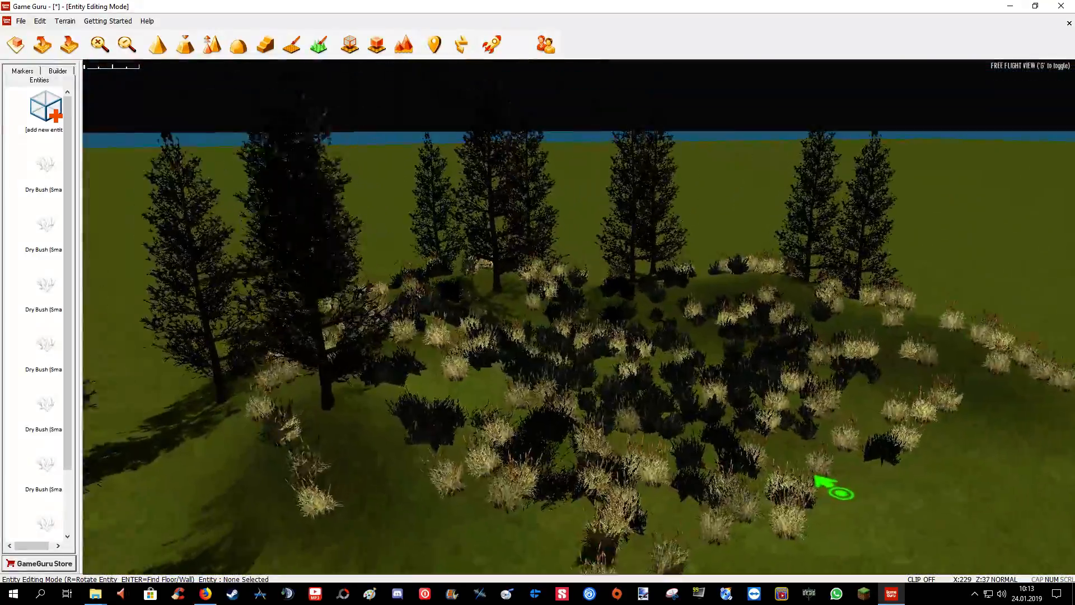
pyautogui.scroll(-4, 828, 487)
pyautogui.scroll(-1, 700, 281)
pyautogui.scroll(3, 675, 425)
pyautogui.scroll(2, 719, 346)
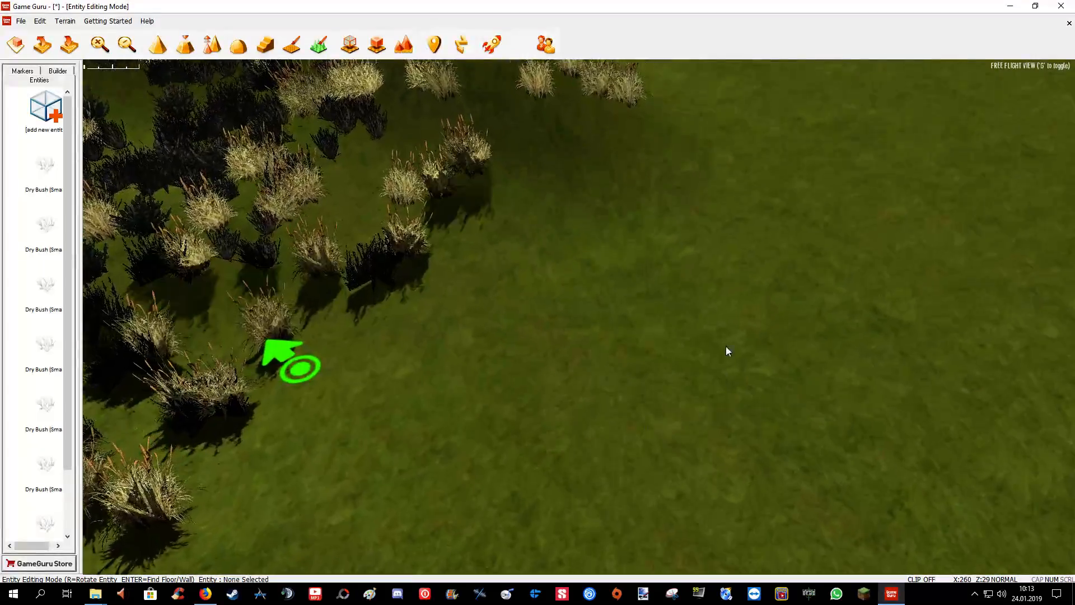
pyautogui.scroll(3, 718, 376)
pyautogui.scroll(-4, 694, 295)
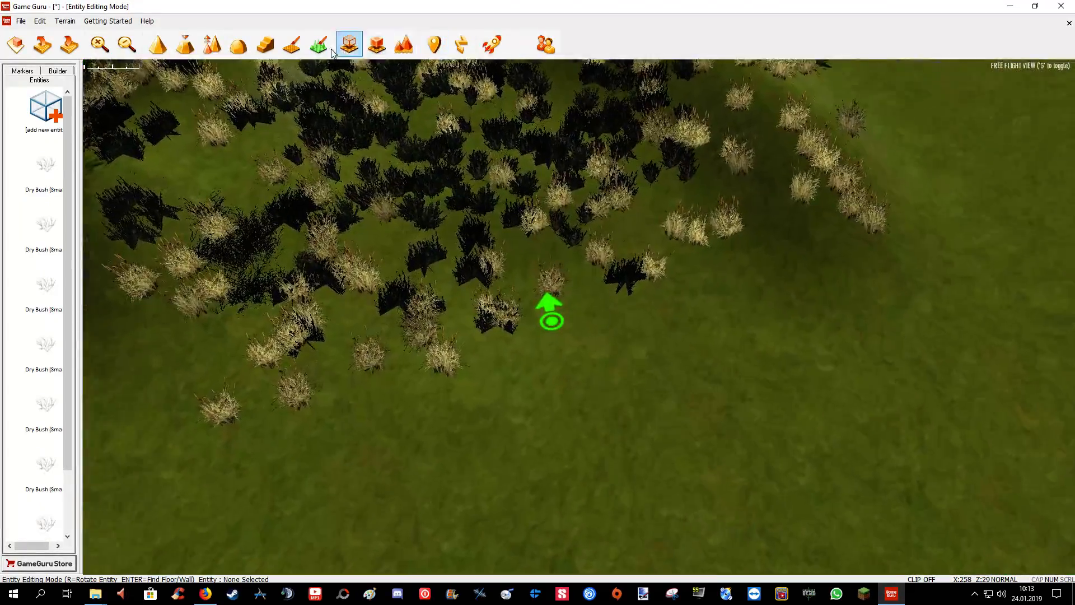
# Step: Switch to terrain texture painting and show all file types in the texture chooser
pyautogui.click(291, 46)
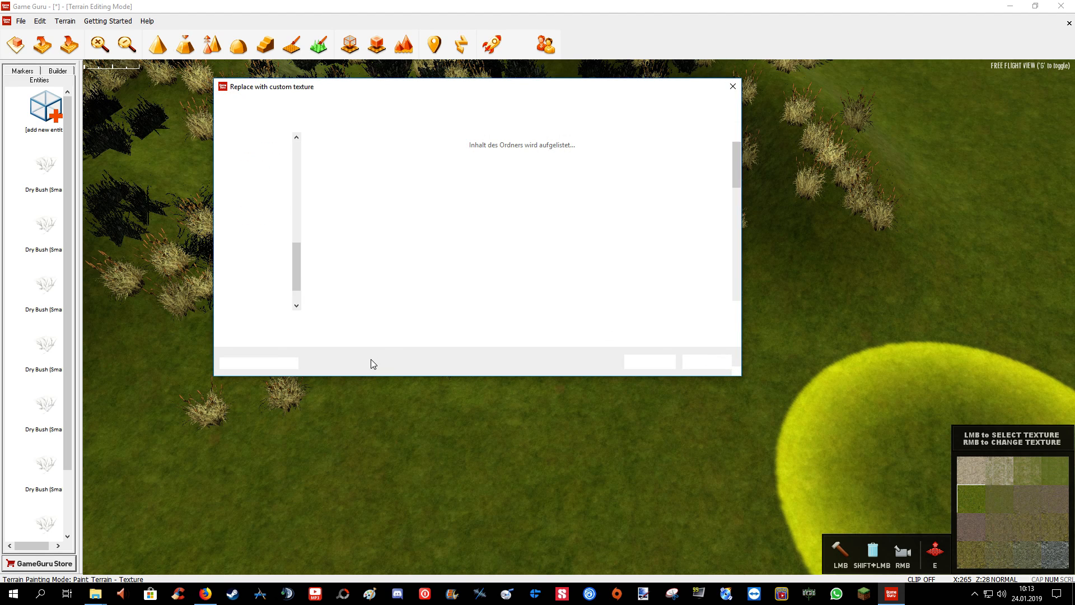
pyautogui.click(353, 337)
pyautogui.click(336, 361)
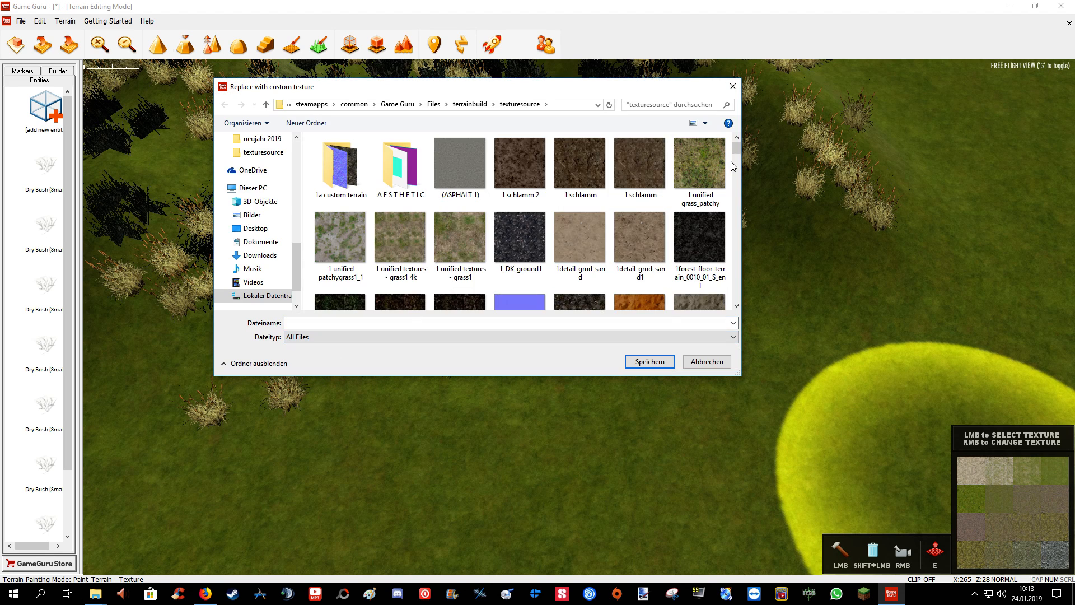
pyautogui.scroll(-1, 738, 155)
pyautogui.scroll(1, 739, 156)
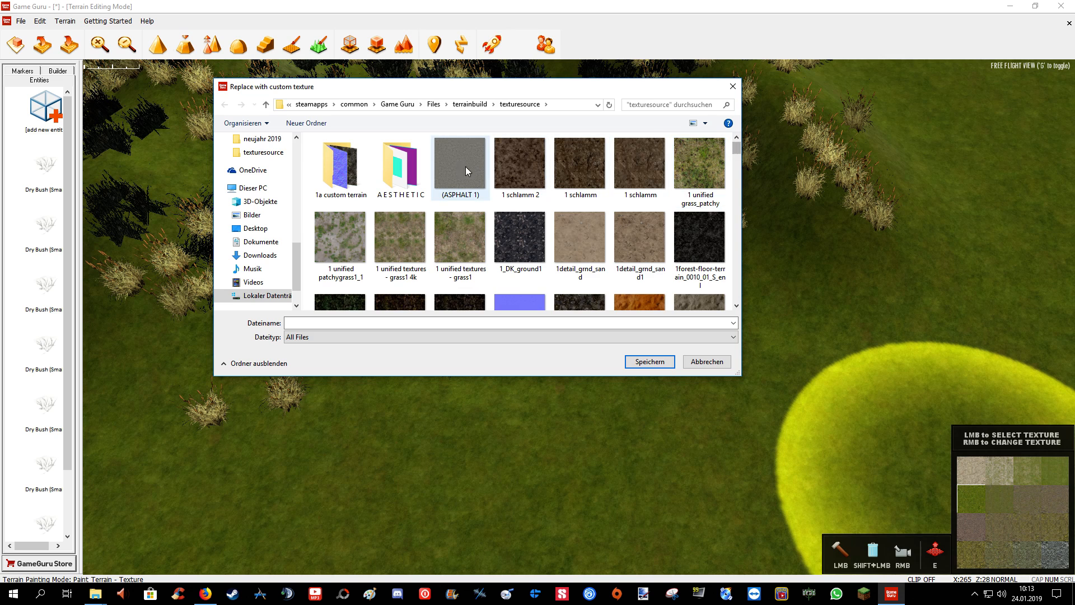
pyautogui.moveTo(507, 89); pyautogui.dragTo(514, 96)
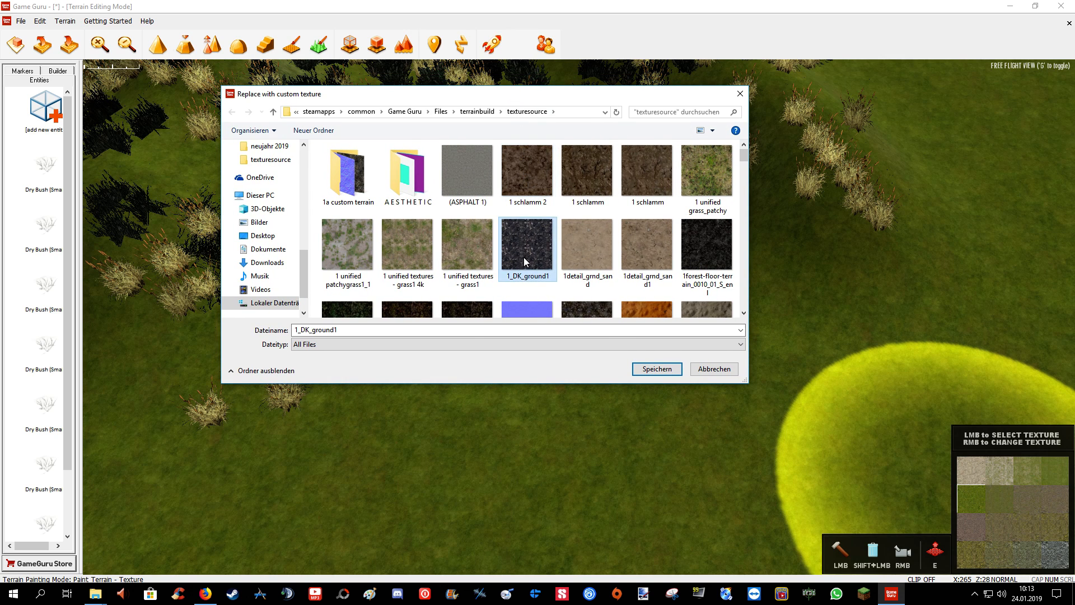
pyautogui.scroll(-1, 525, 263)
pyautogui.scroll(-2, 524, 267)
pyautogui.scroll(-2, 525, 267)
pyautogui.scroll(-2, 525, 266)
pyautogui.press('Up')
pyautogui.press('Up')
pyautogui.press('Up')
pyautogui.press('Up')
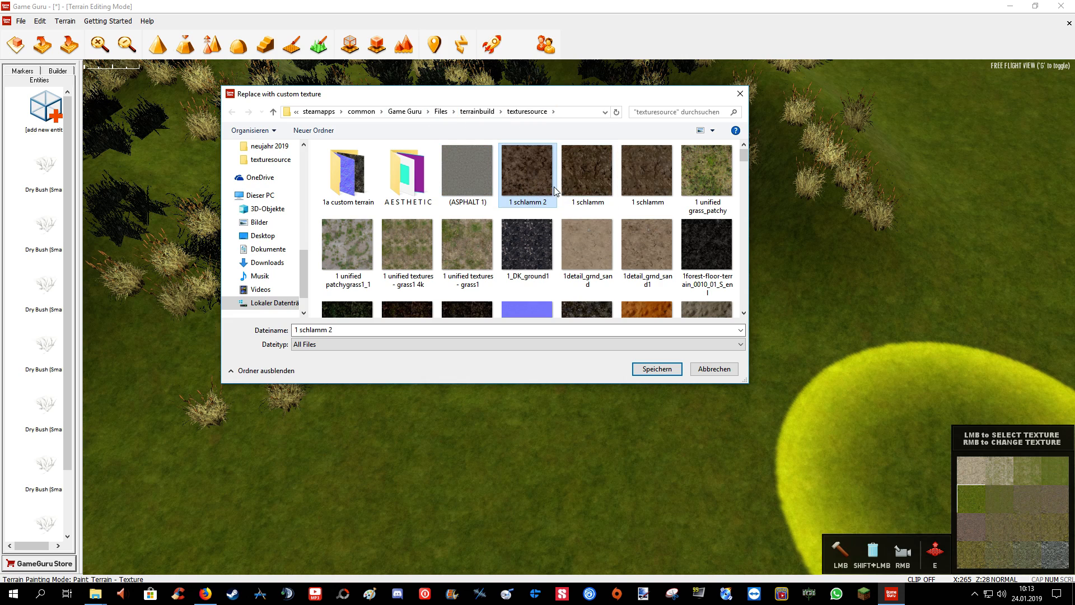
pyautogui.scroll(-1, 643, 253)
# Step: Browse the texture files and load the 1 schlamm mud image as the terrain texture
pyautogui.click(643, 253)
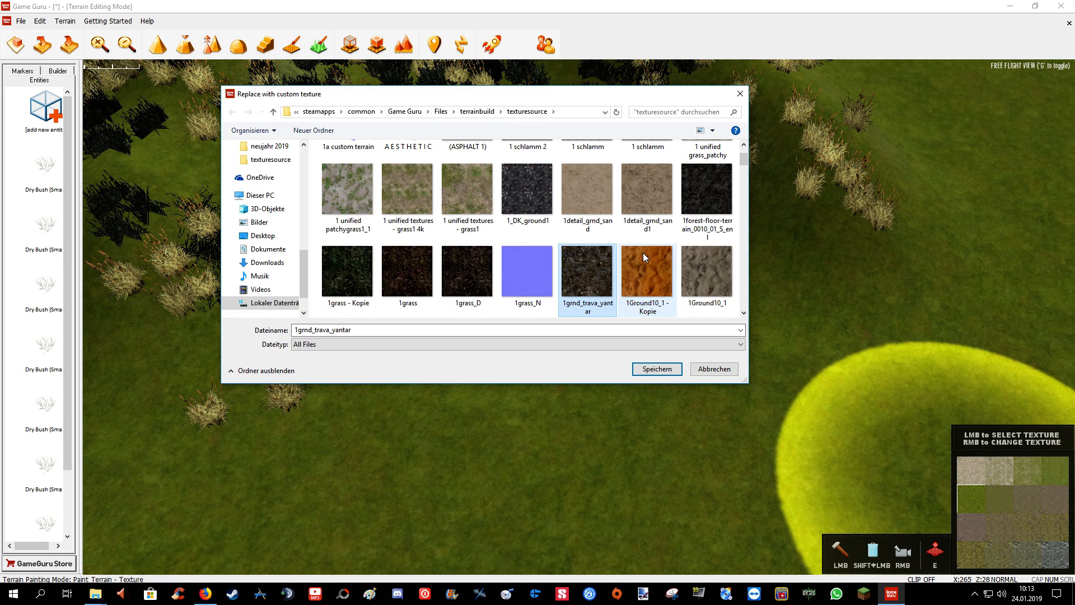
pyautogui.scroll(-1, 649, 249)
pyautogui.press('Left')
pyautogui.press('Up')
pyautogui.press('Up')
pyautogui.press('Down')
pyautogui.press('Left')
pyautogui.press('Up')
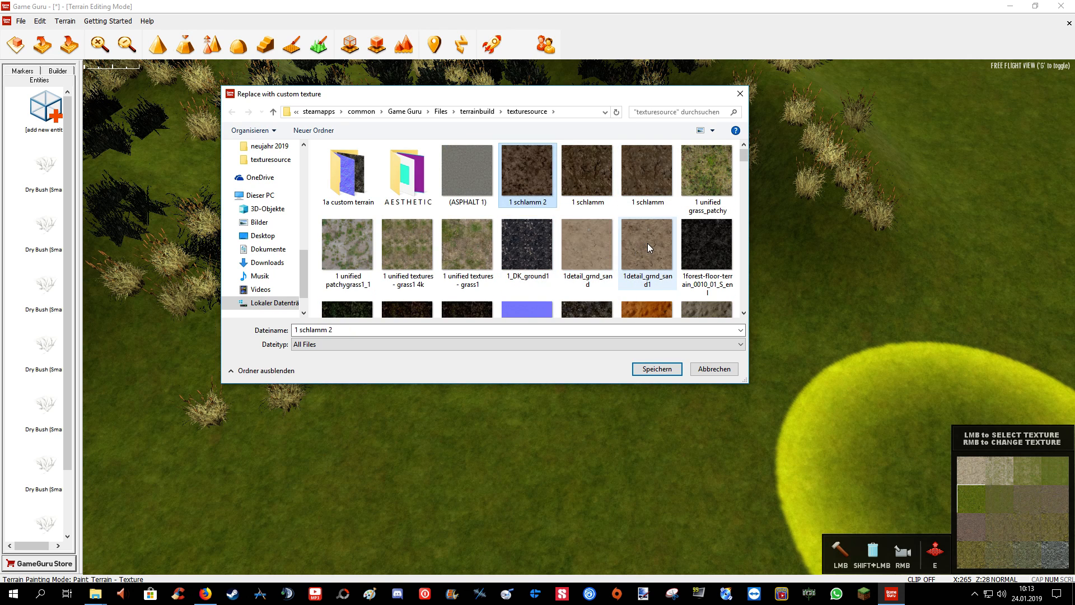
pyautogui.click(568, 187)
pyautogui.doubleClick(542, 179)
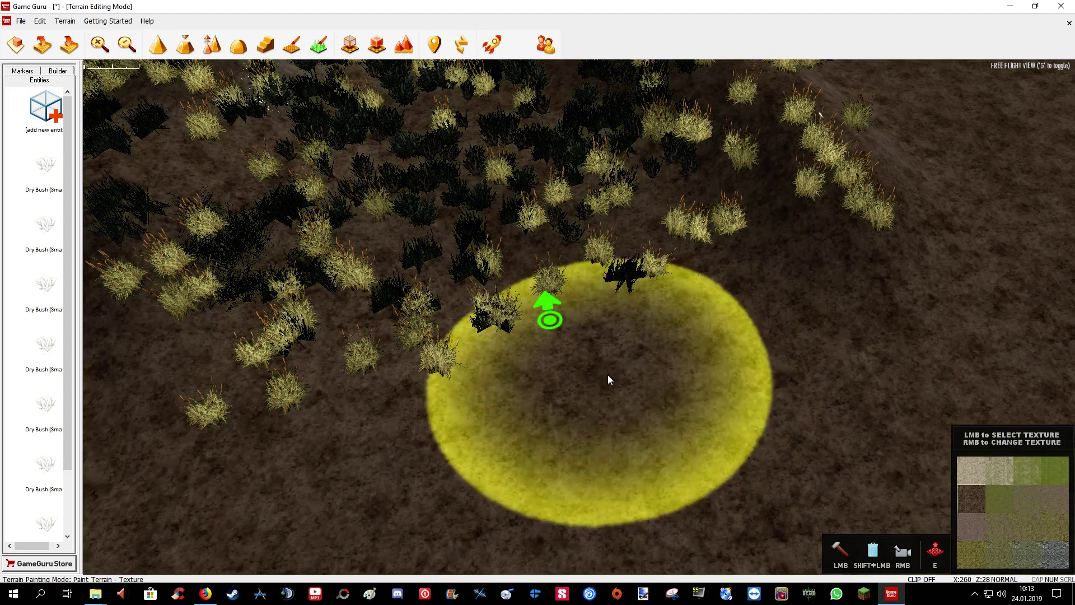
# Step: Fly the editor camera down to ground level over the mud-textured hill
pyautogui.moveTo(607, 375)
pyautogui.mouseDown(button='right')
pyautogui.moveTo(607, 420)
pyautogui.moveTo(664, 384)
pyautogui.moveTo(978, 511)
pyautogui.mouseUp(button='right')
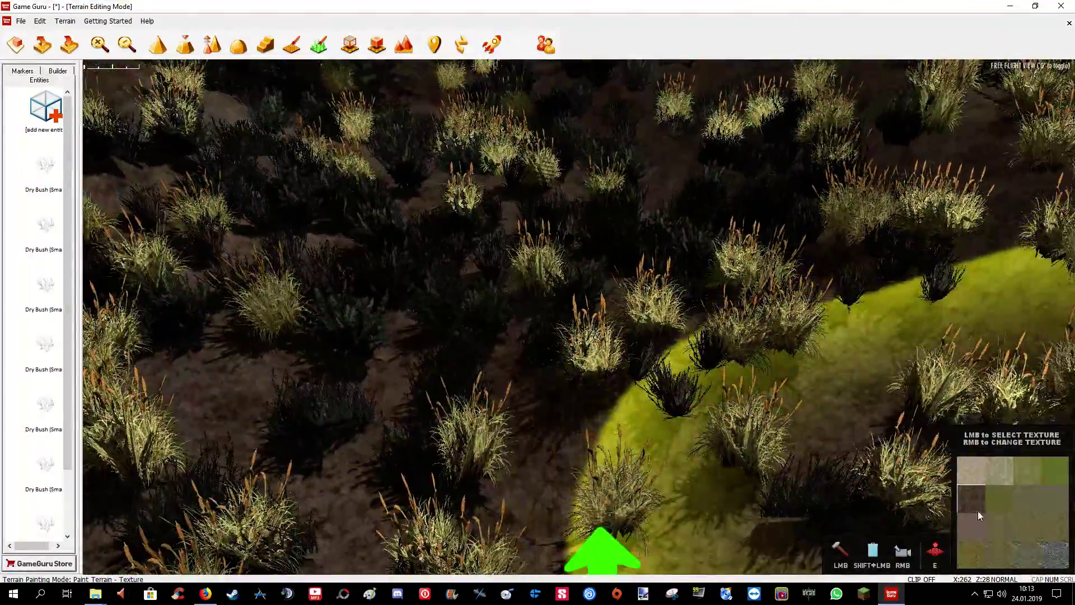
# Step: Start replacing another terrain texture slot and show all files in the texture folder
pyautogui.rightClick(977, 515)
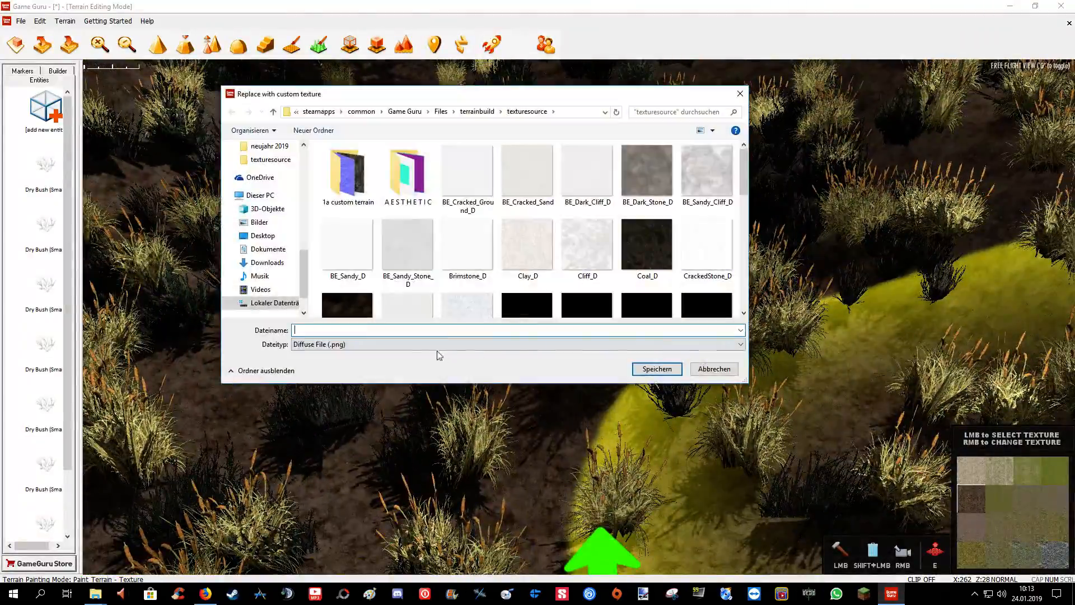
pyautogui.click(403, 345)
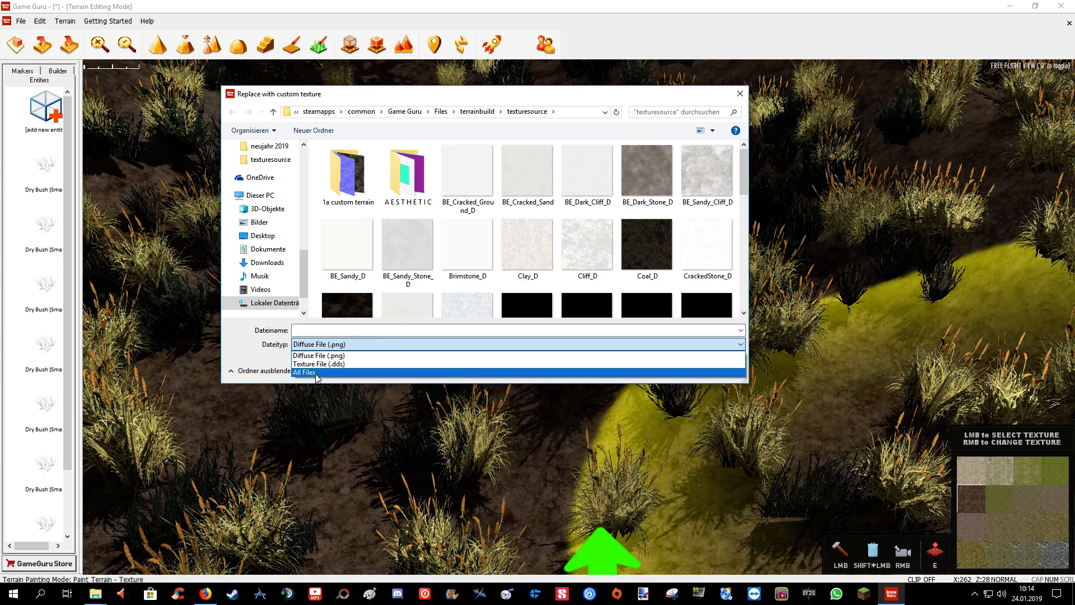
pyautogui.click(323, 372)
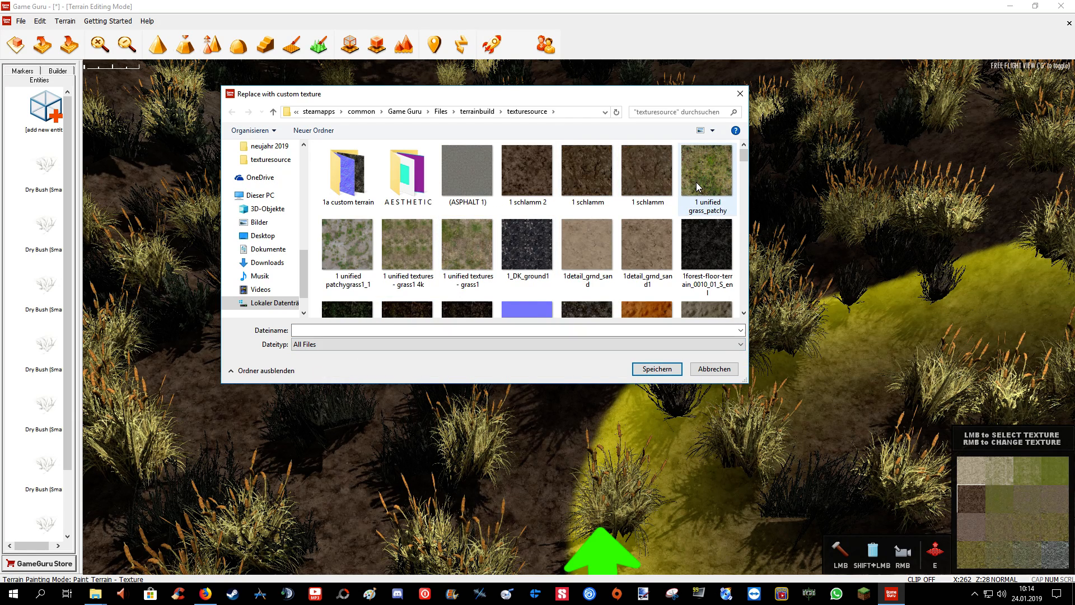
# Step: Arrow through the textures to Grass2_N and confirm it as the replacement, regenerating the terrain
pyautogui.press('Down')
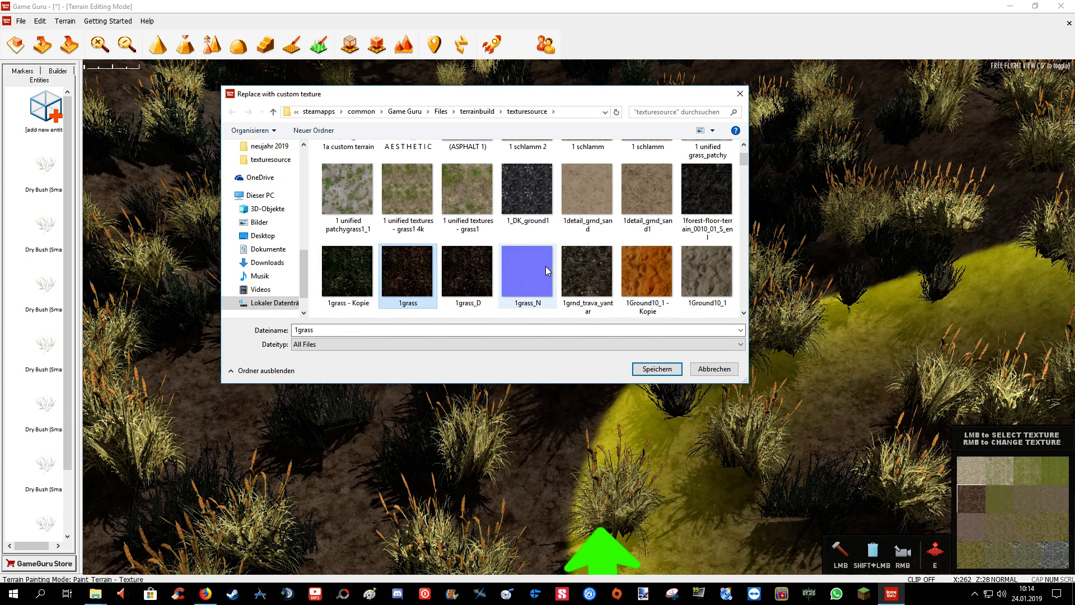
pyautogui.press('Down')
pyautogui.press('Down')
pyautogui.press('Right')
pyautogui.press('Down')
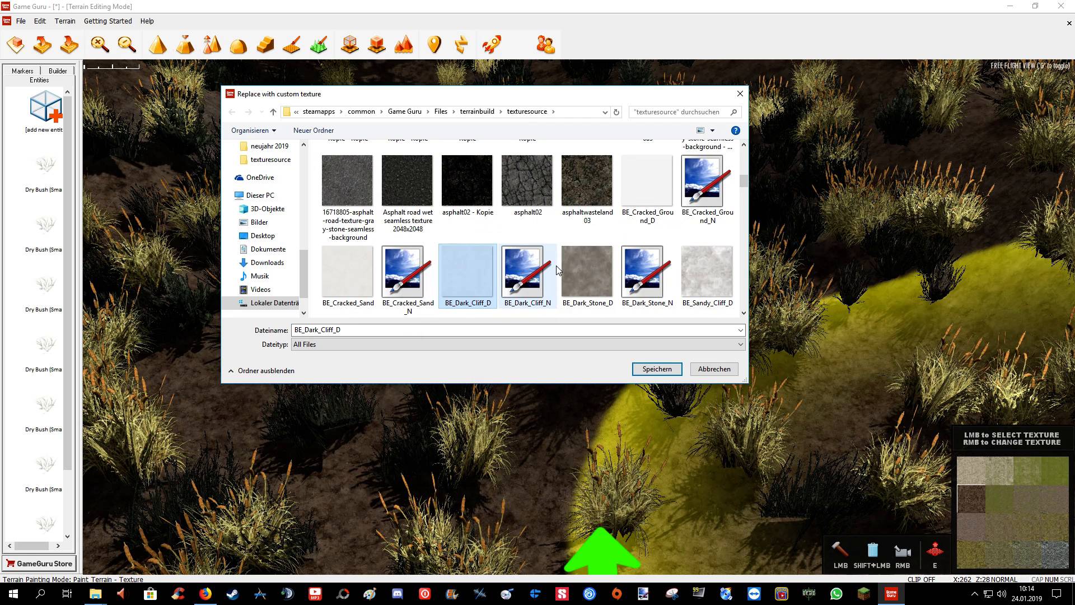
pyautogui.press('Down')
pyautogui.press('Down')
pyautogui.press('Down')
pyautogui.press('Down')
pyautogui.press('Down')
pyautogui.press('Down')
pyautogui.press('Down')
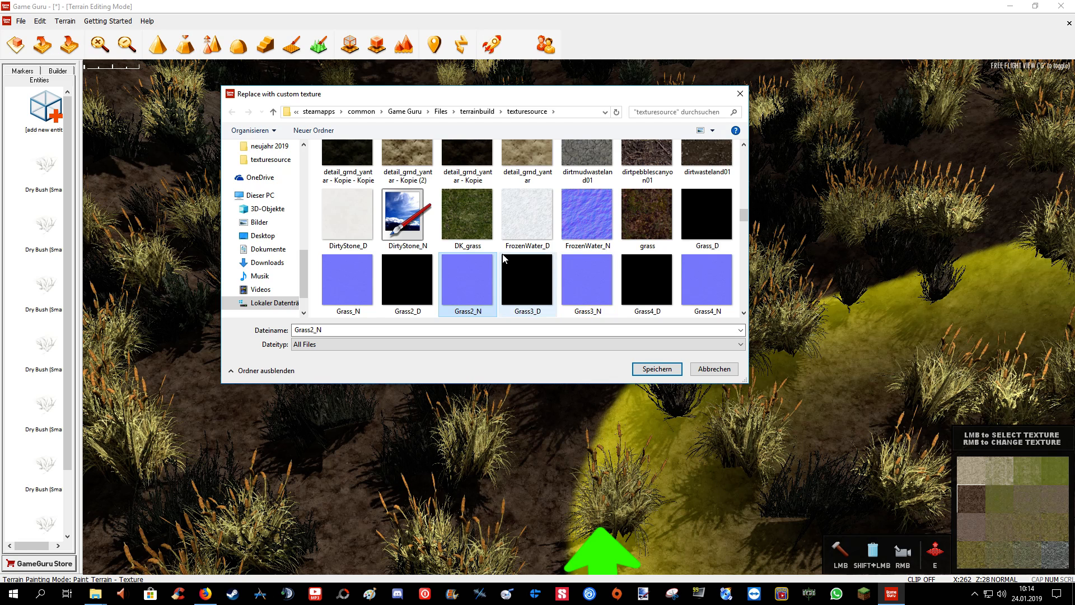
pyautogui.press('Return')
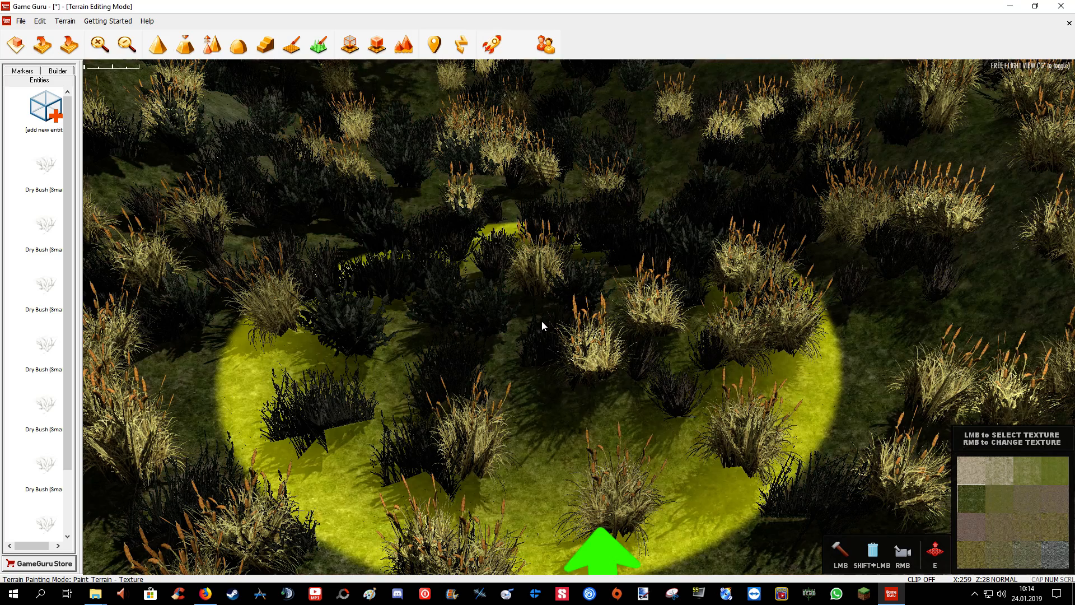
# Step: Look over the green terrain toward the trees and launch a test play of the level
pyautogui.moveTo(539, 321); pyautogui.dragTo(539, 277, button='right')
pyautogui.press('w')
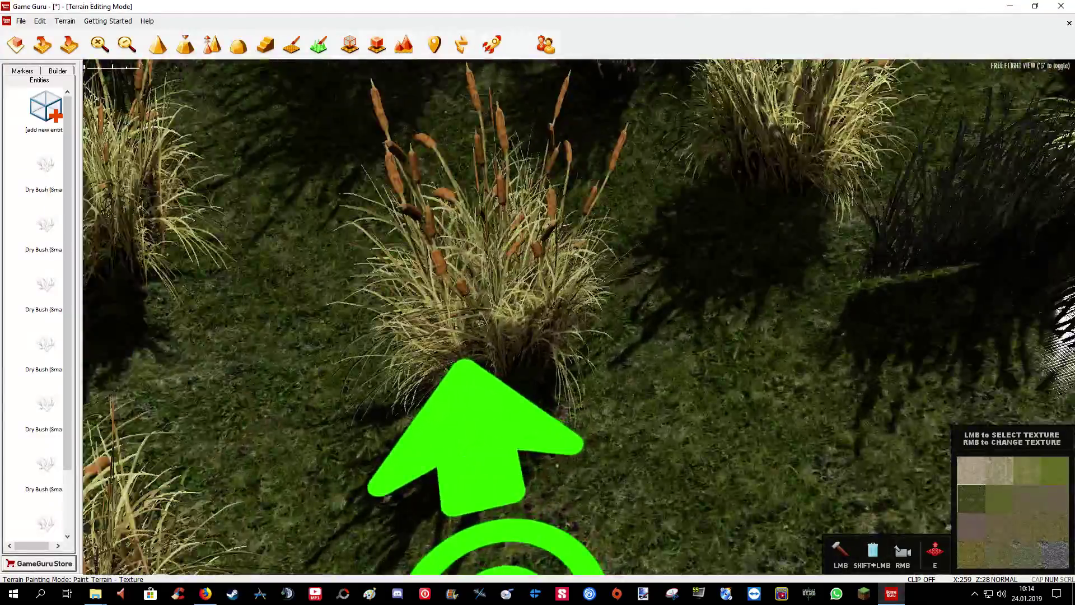
pyautogui.moveTo(538, 319); pyautogui.dragTo(538, 252, button='right')
pyautogui.scroll(-5, 608, 292)
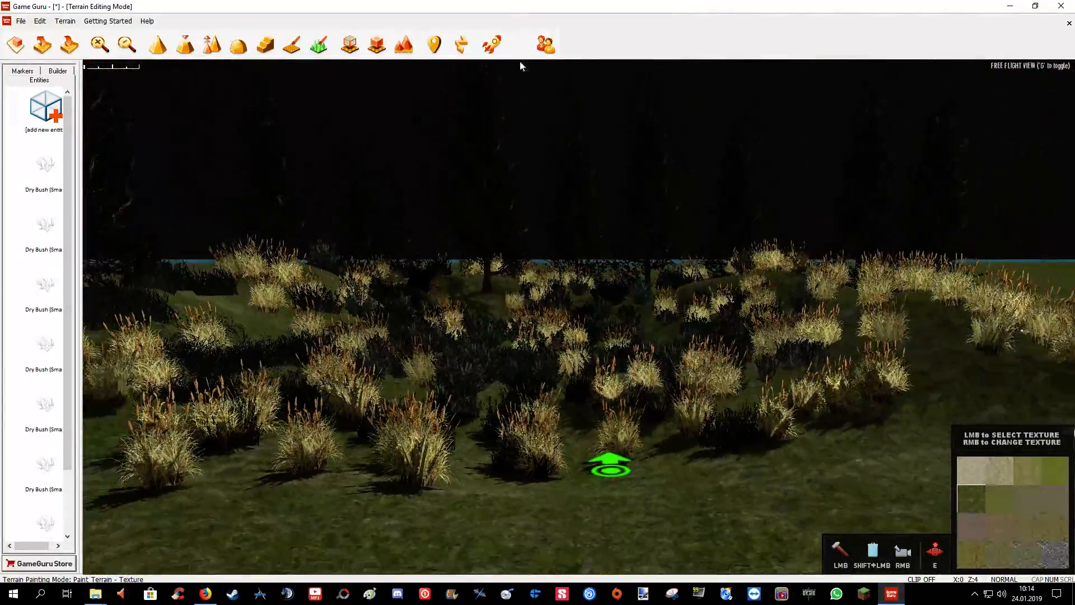
pyautogui.click(500, 46)
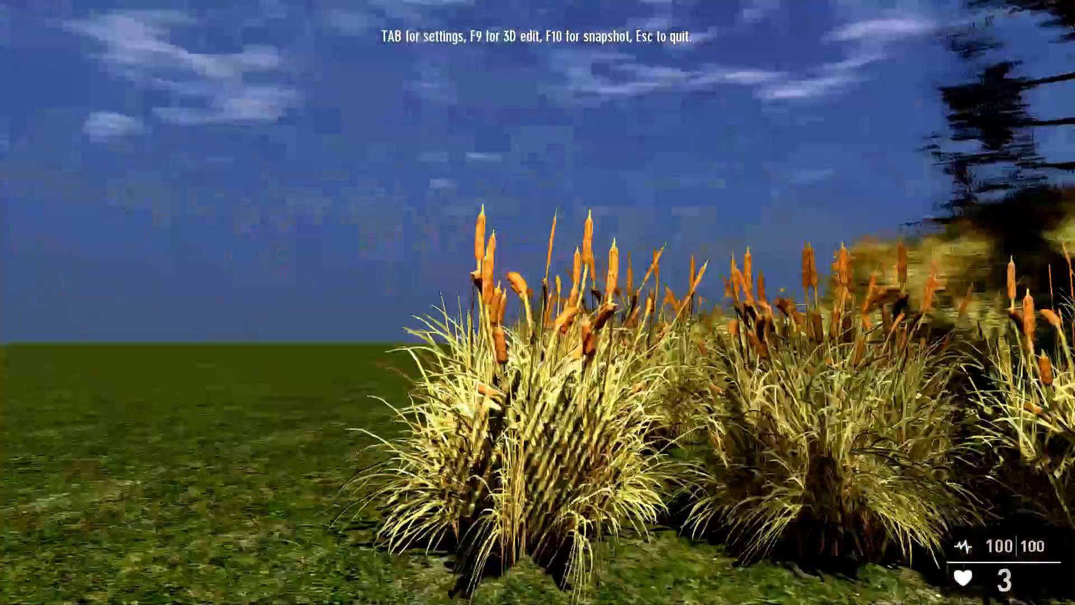
# Step: Raise brightness and contrast in the in-game settings, toggling the panels to preview the scene
pyautogui.press('Tab')
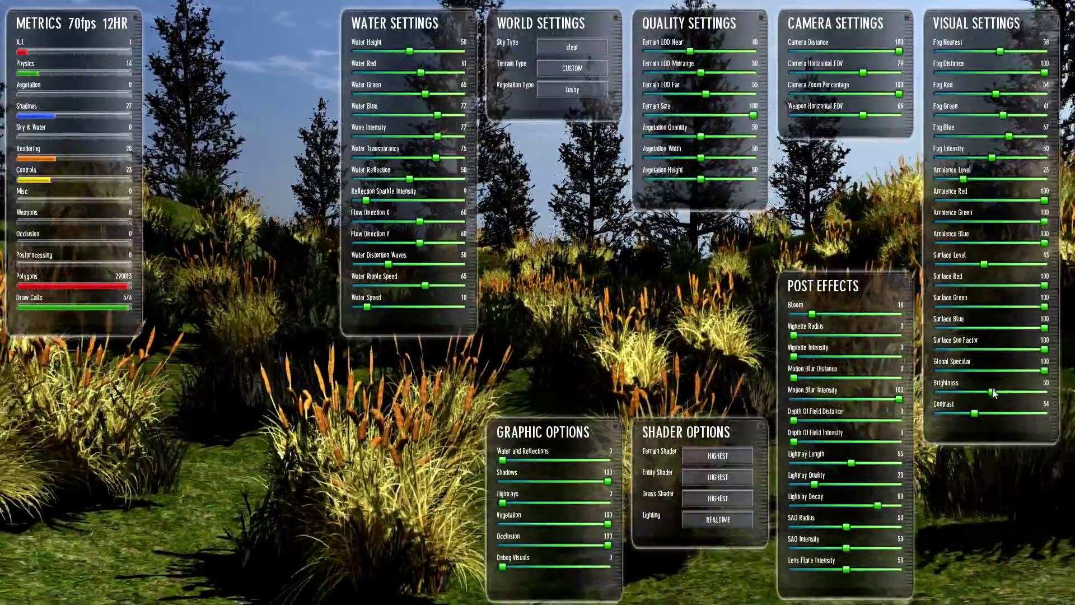
pyautogui.moveTo(992, 391)
pyautogui.mouseDown()
pyautogui.moveTo(1011, 391)
pyautogui.moveTo(979, 413)
pyautogui.mouseUp()
pyautogui.press('Tab')
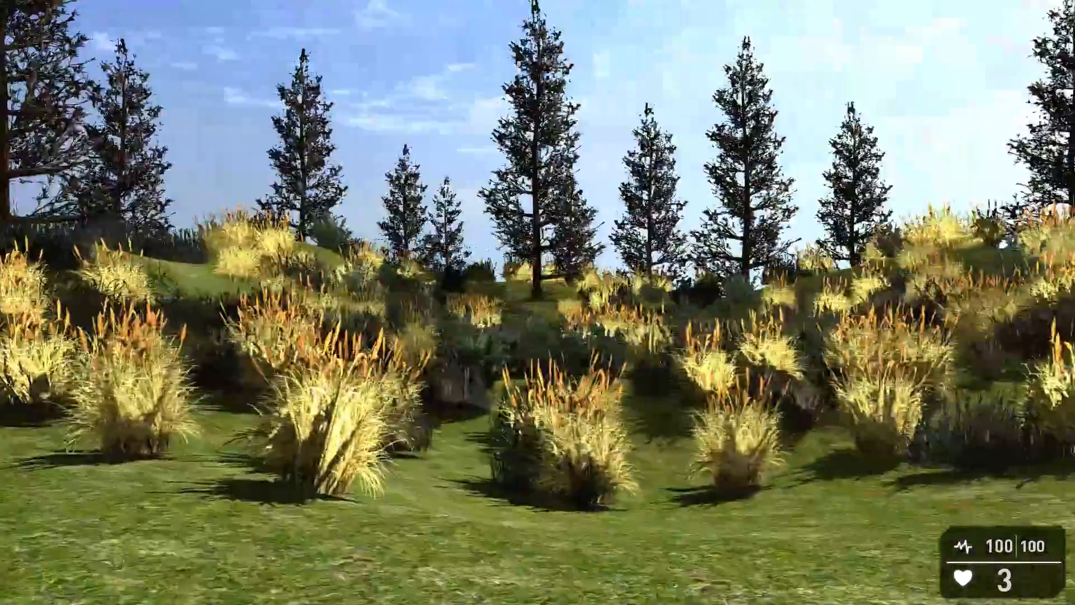
pyautogui.press('Tab')
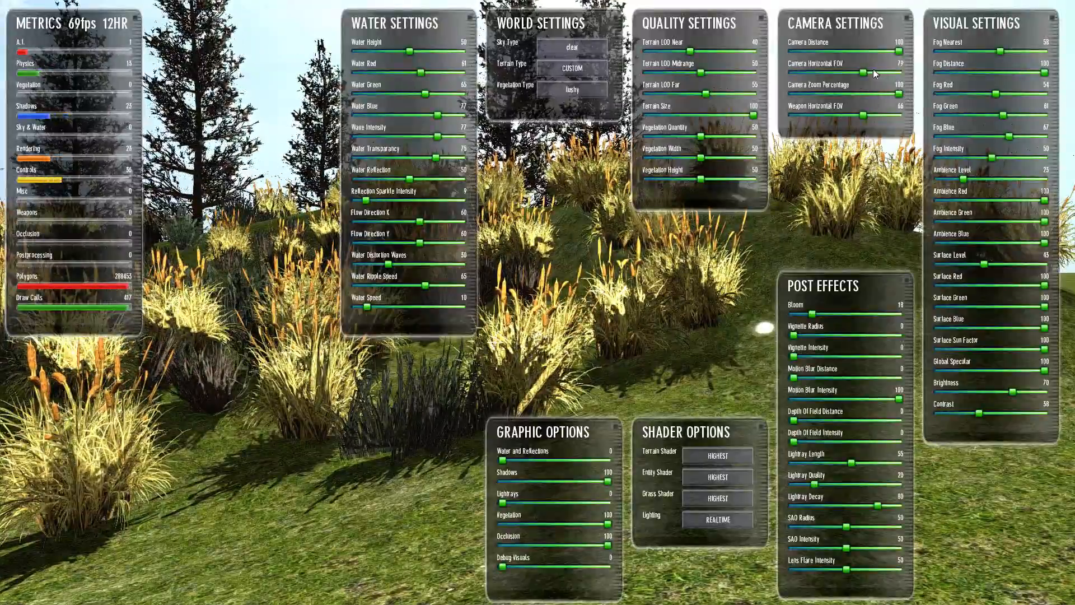
pyautogui.press('Tab')
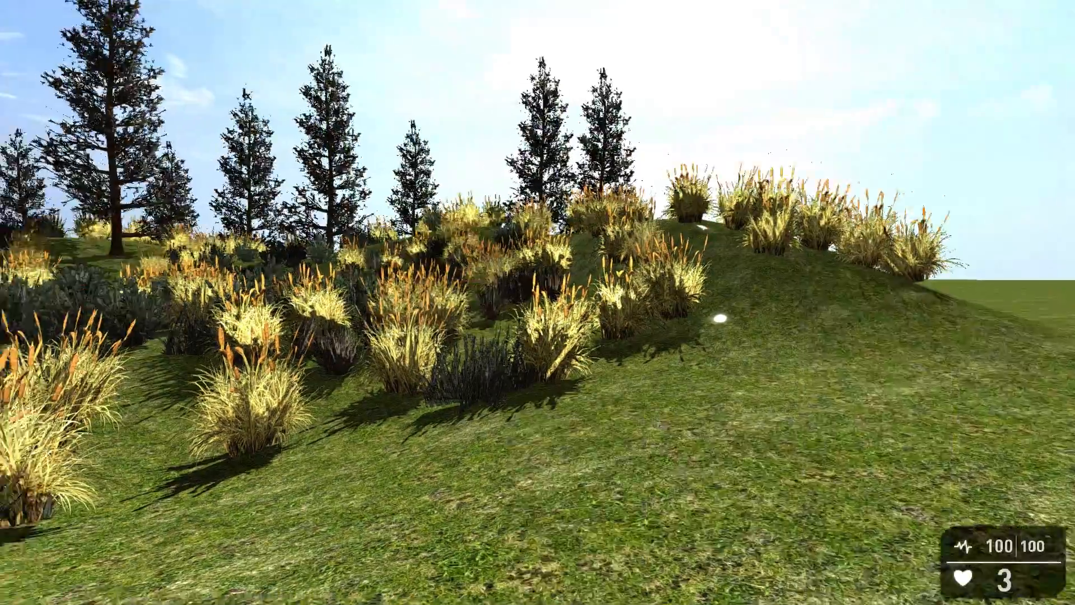
pyautogui.press('Tab')
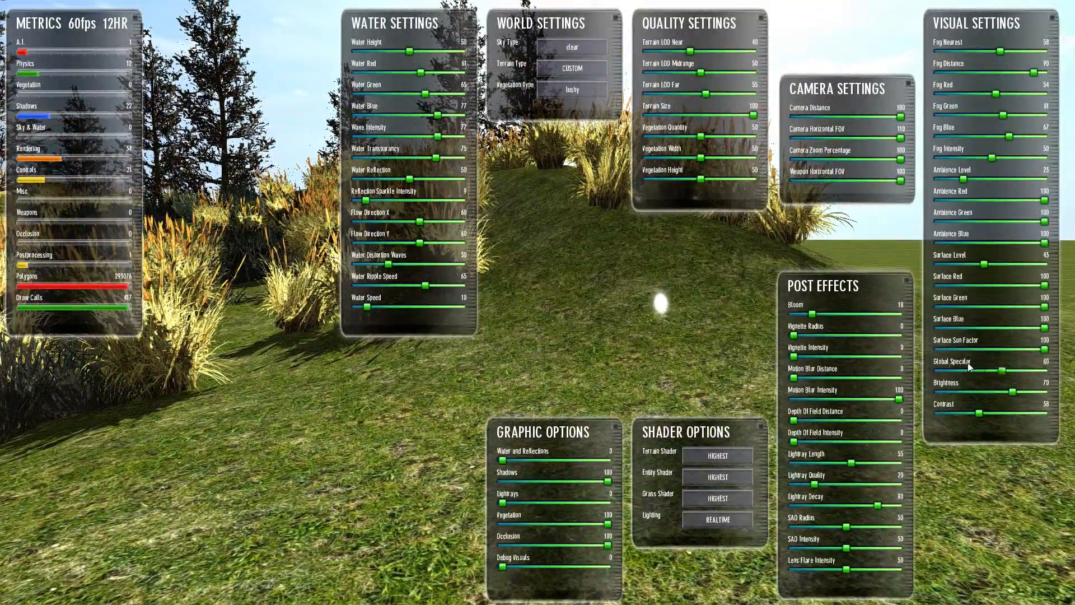
# Step: Turn bloom down to zero and hide the panels to view the result
pyautogui.moveTo(812, 313); pyautogui.dragTo(786, 315)
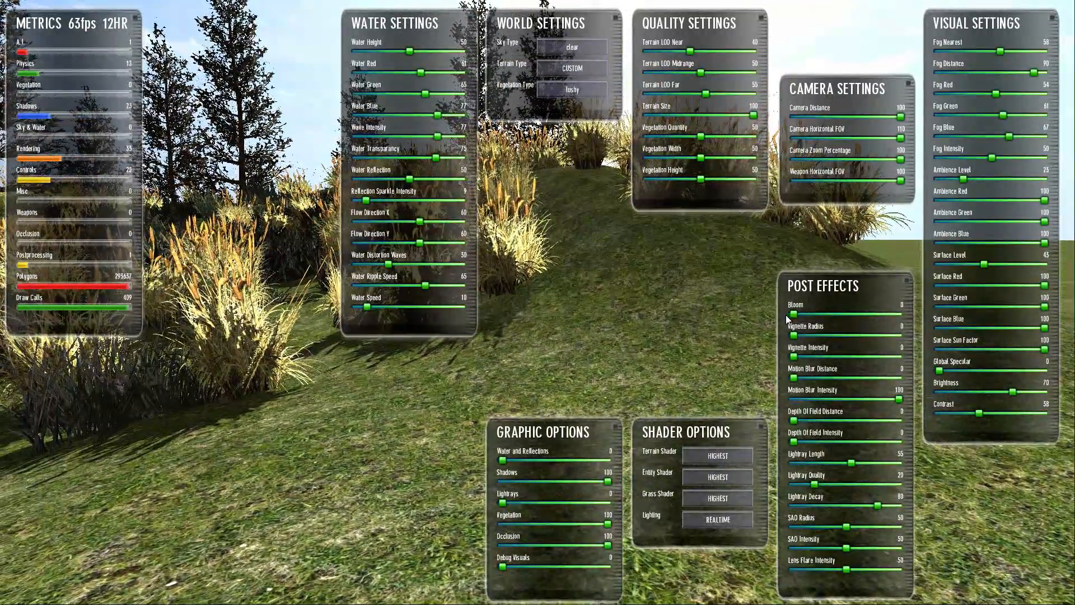
pyautogui.press('Tab')
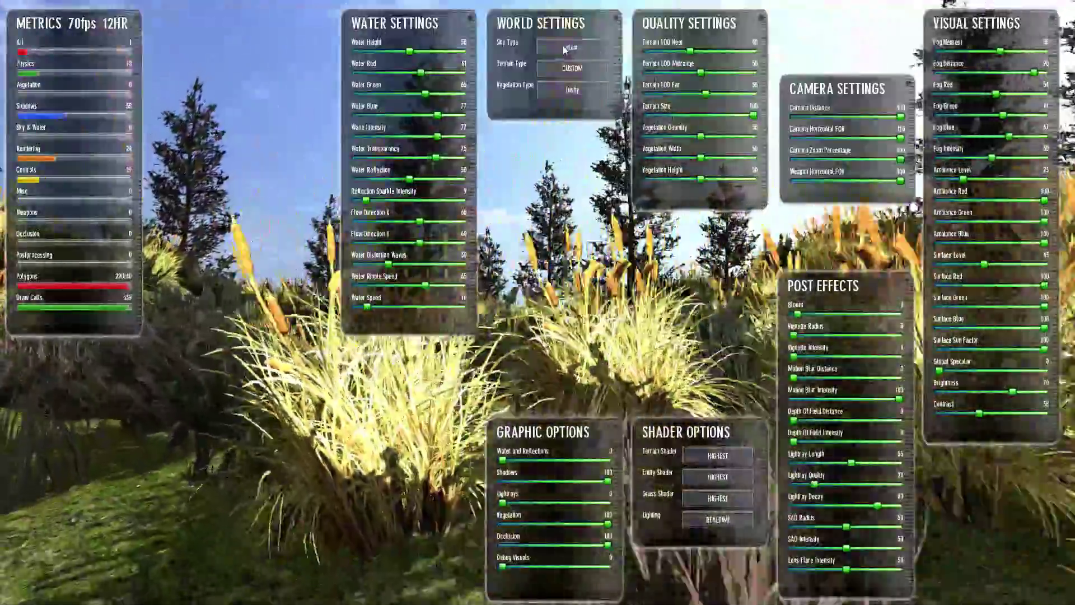
# Step: Set the sky to hazy, bring the fog right up to the camera and raise its intensity
pyautogui.click(562, 46)
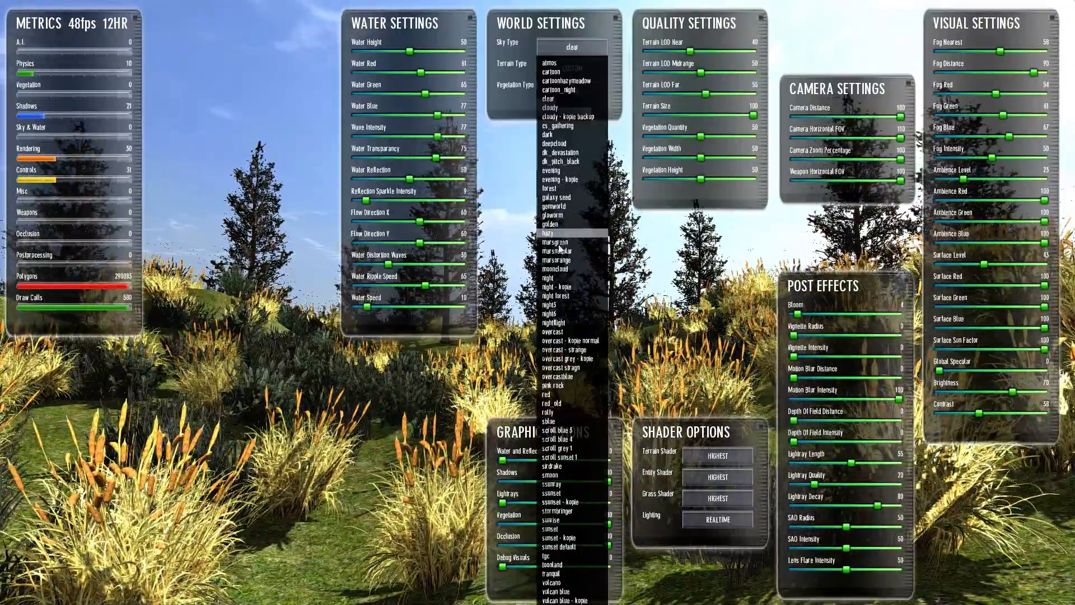
pyautogui.click(561, 254)
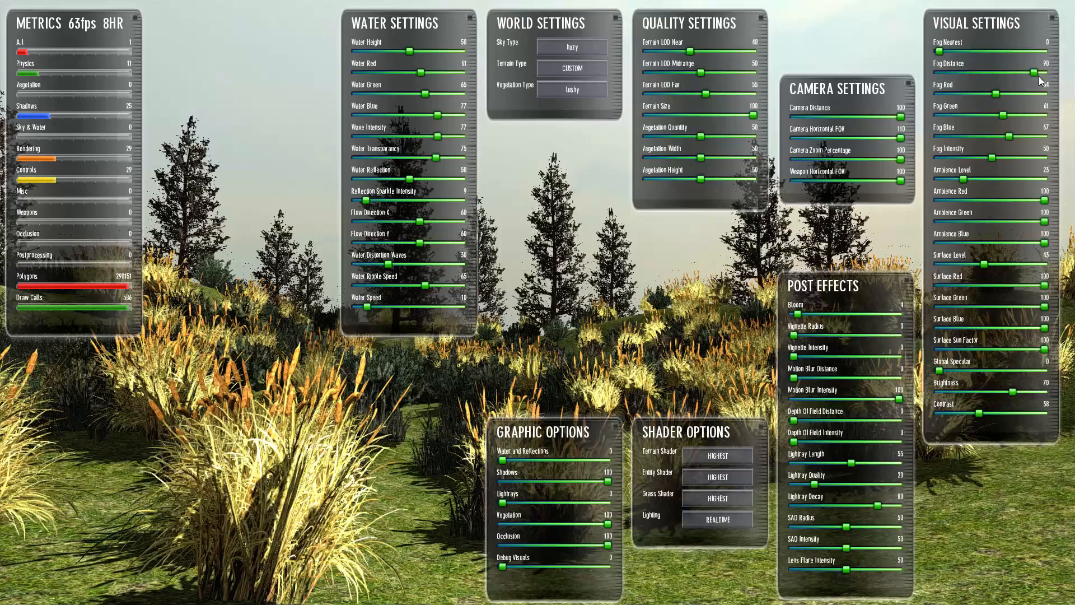
pyautogui.moveTo(976, 73); pyautogui.dragTo(939, 72)
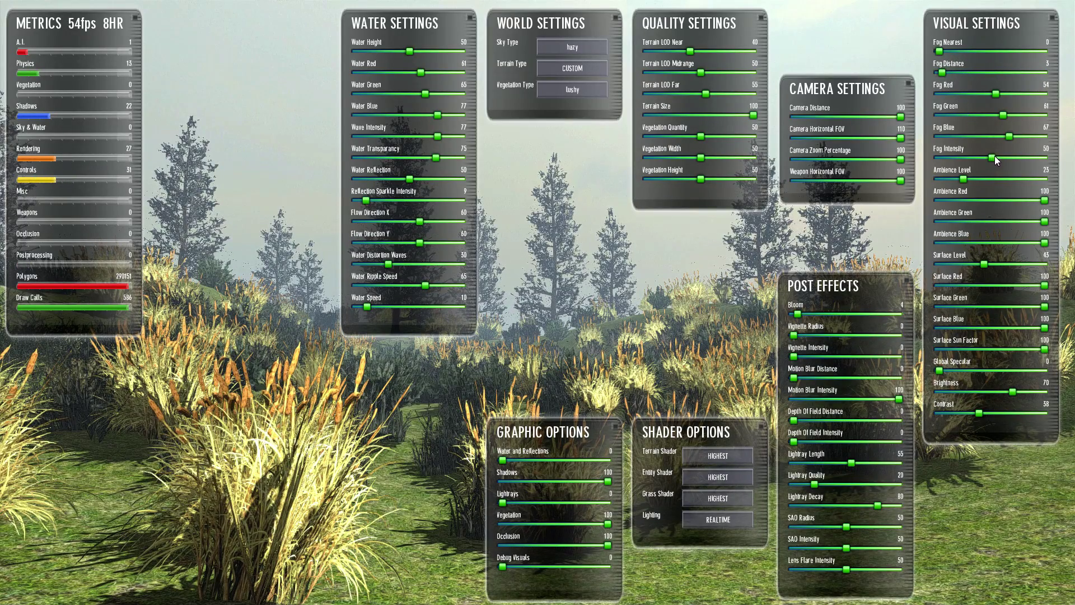
pyautogui.moveTo(994, 158); pyautogui.dragTo(1030, 161)
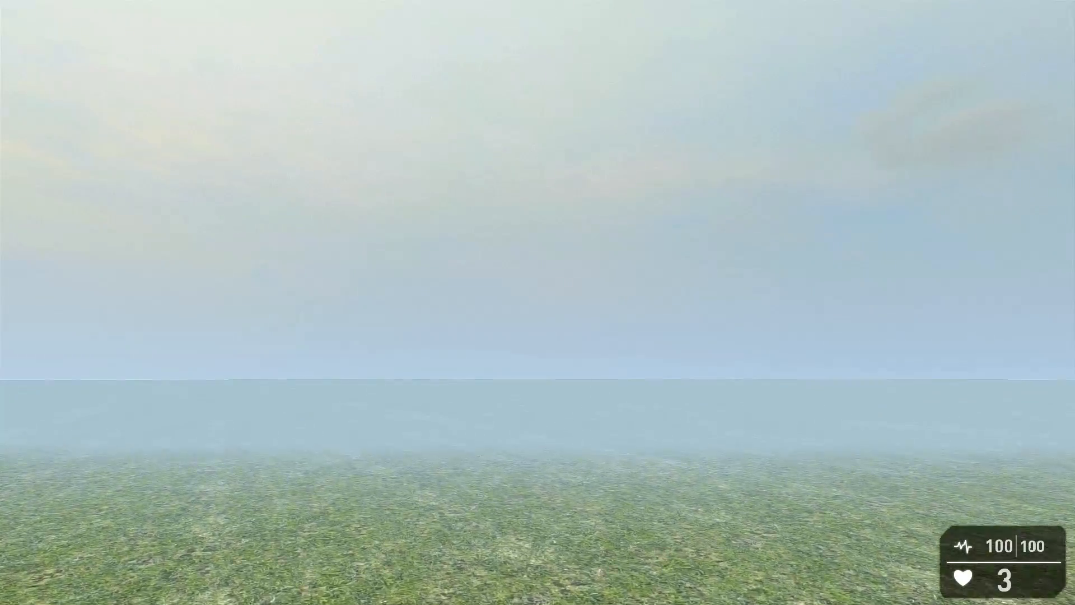
# Step: Bring up the metrics and settings panels and lower the fog's blue value slightly for a warmer tint
pyautogui.press('Tab')
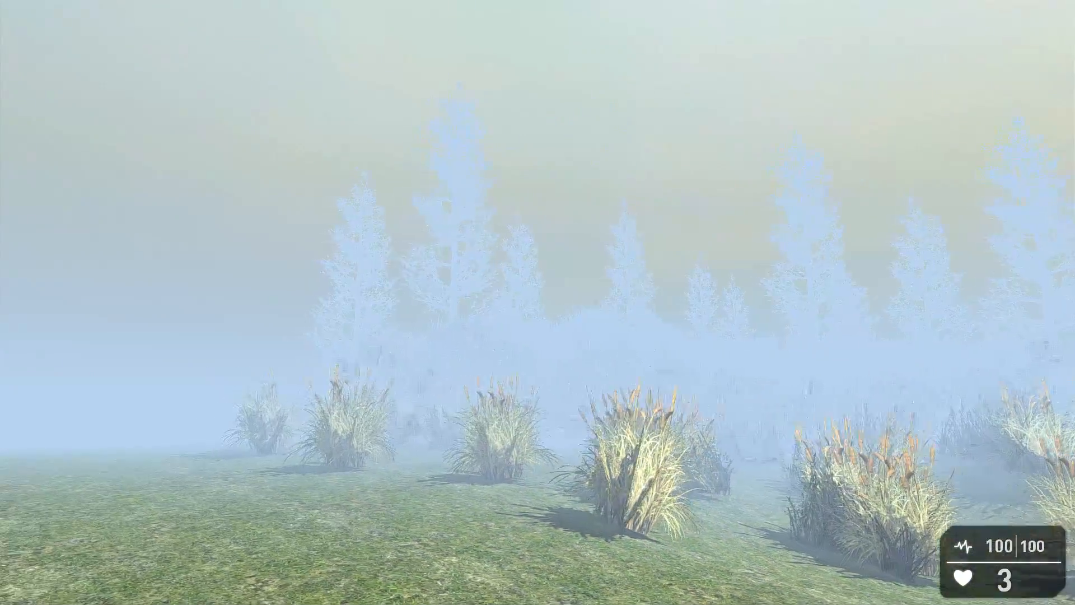
pyautogui.press('F3')
pyautogui.press('F4')
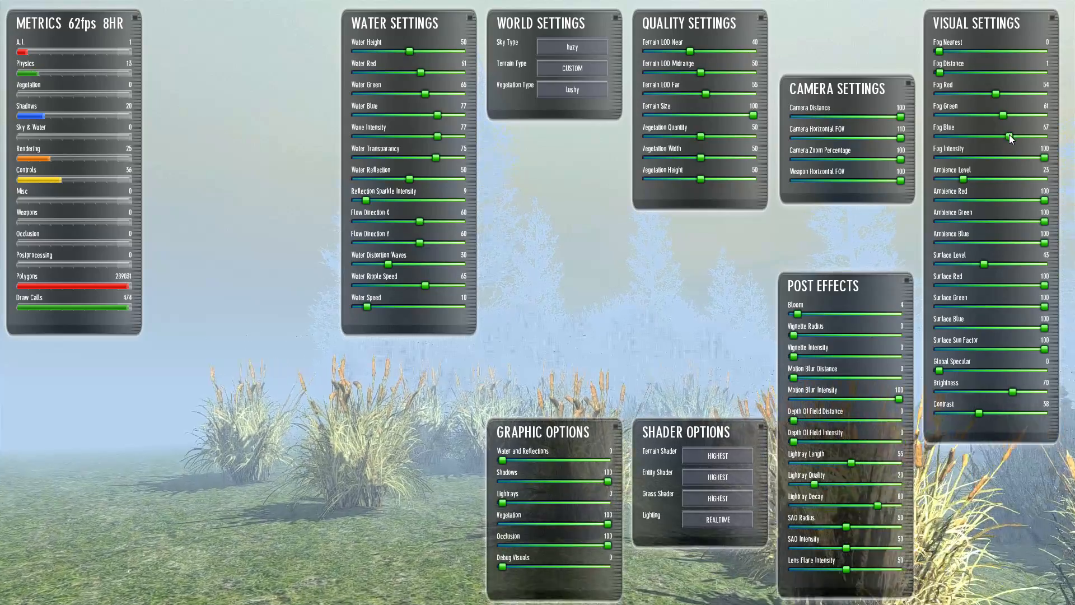
pyautogui.click(1008, 136)
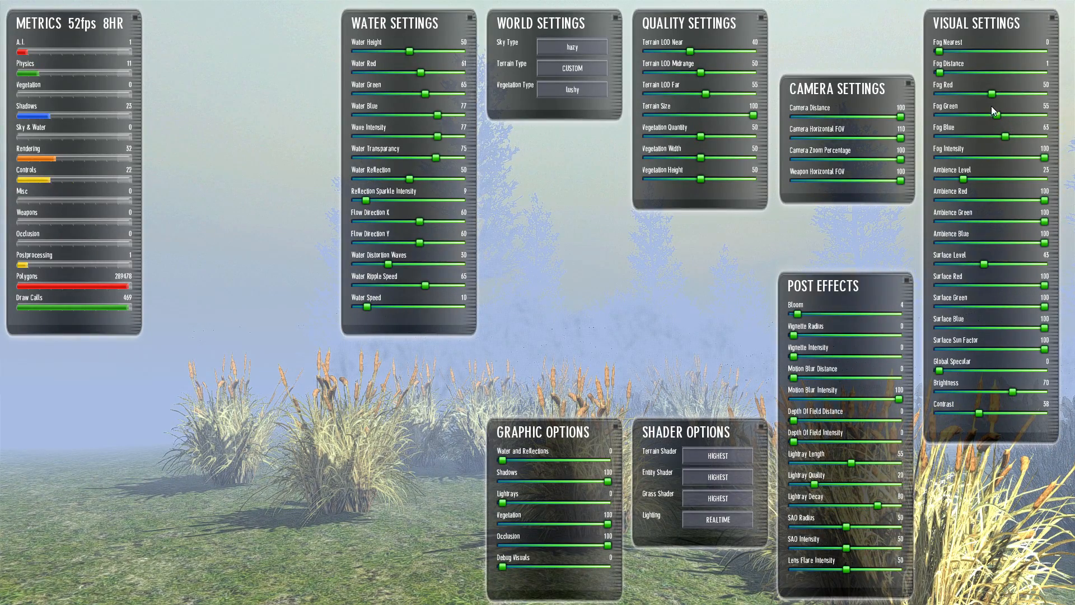
pyautogui.press('F3')
pyautogui.press('F3')
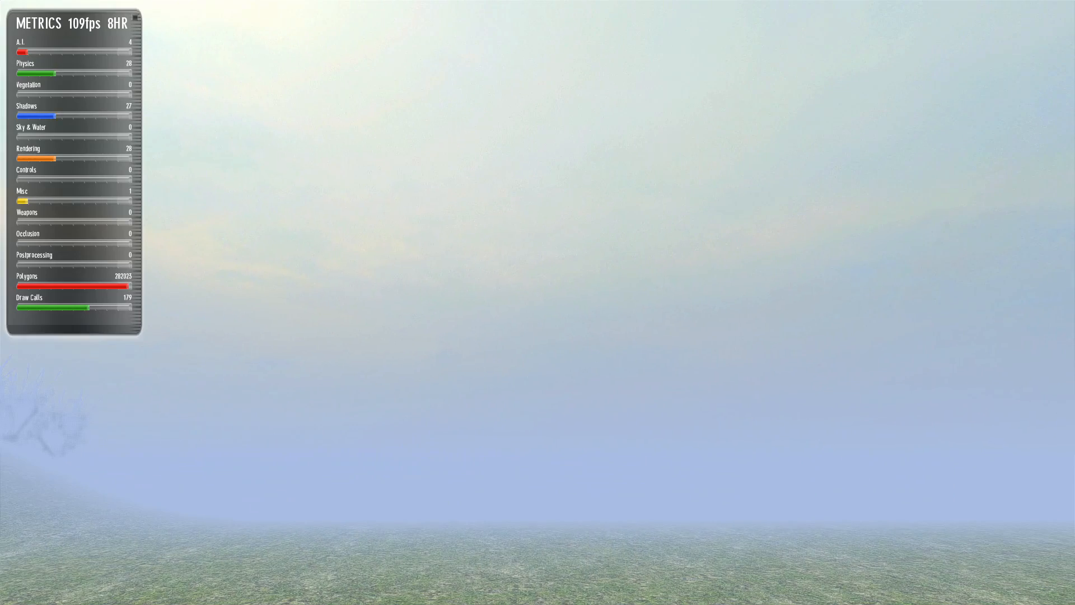
pyautogui.press('F3')
pyautogui.press('F4')
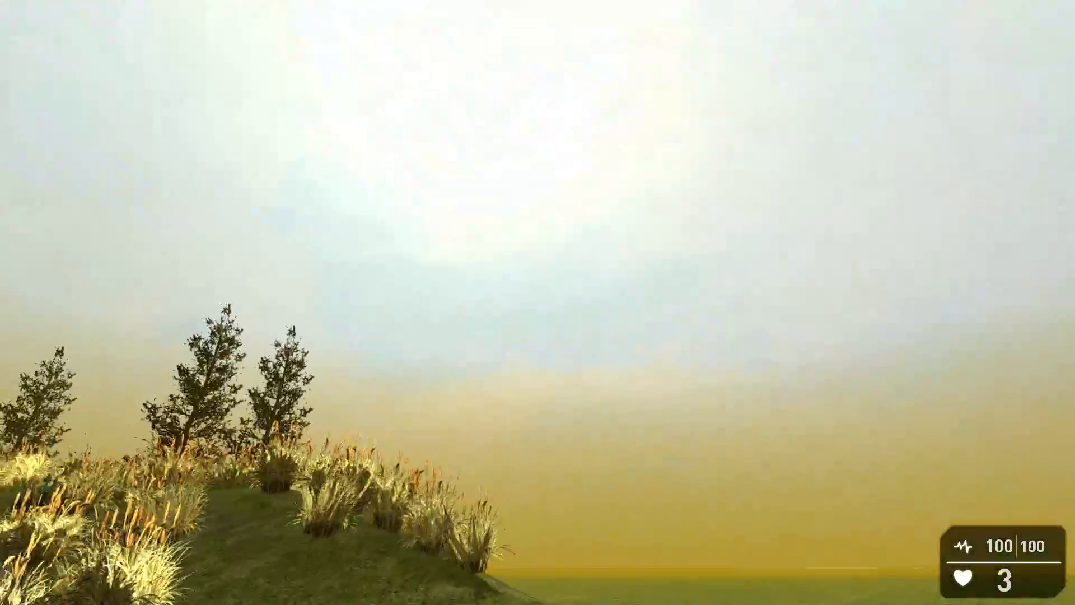
# Step: Pull the fog distance right up close and walk the hill to preview the thick fog
pyautogui.press('F11')
pyautogui.press('F4')
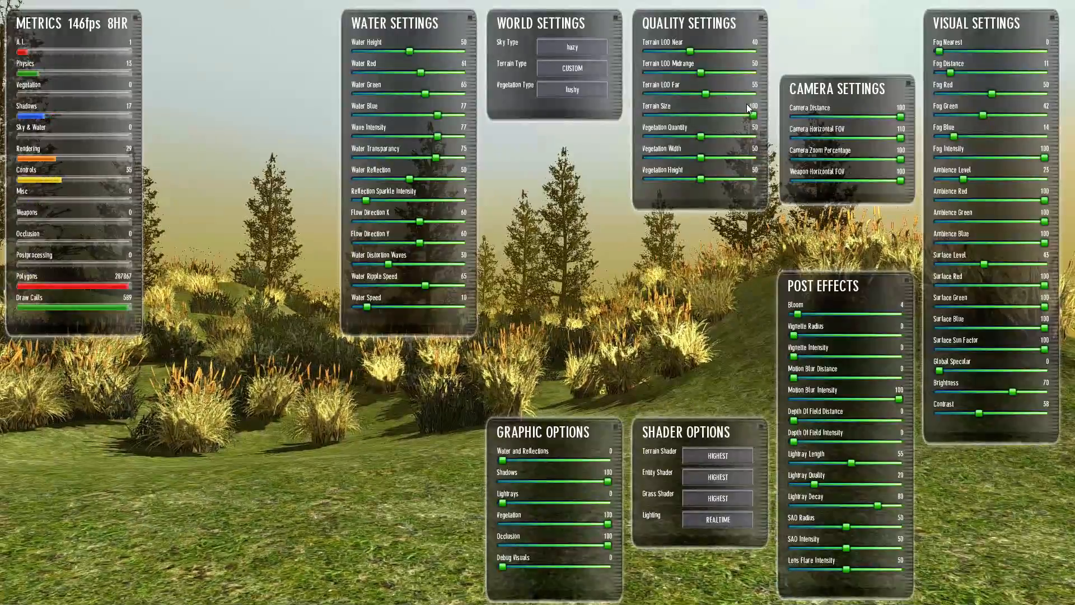
pyautogui.moveTo(948, 73); pyautogui.dragTo(940, 73)
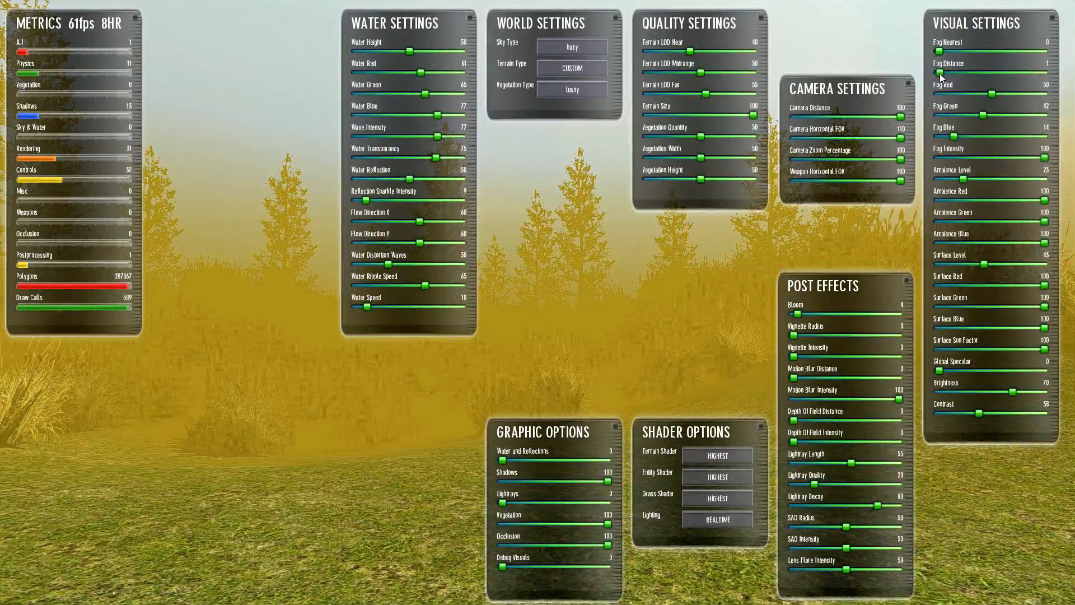
pyautogui.press('F4')
pyautogui.press('w')
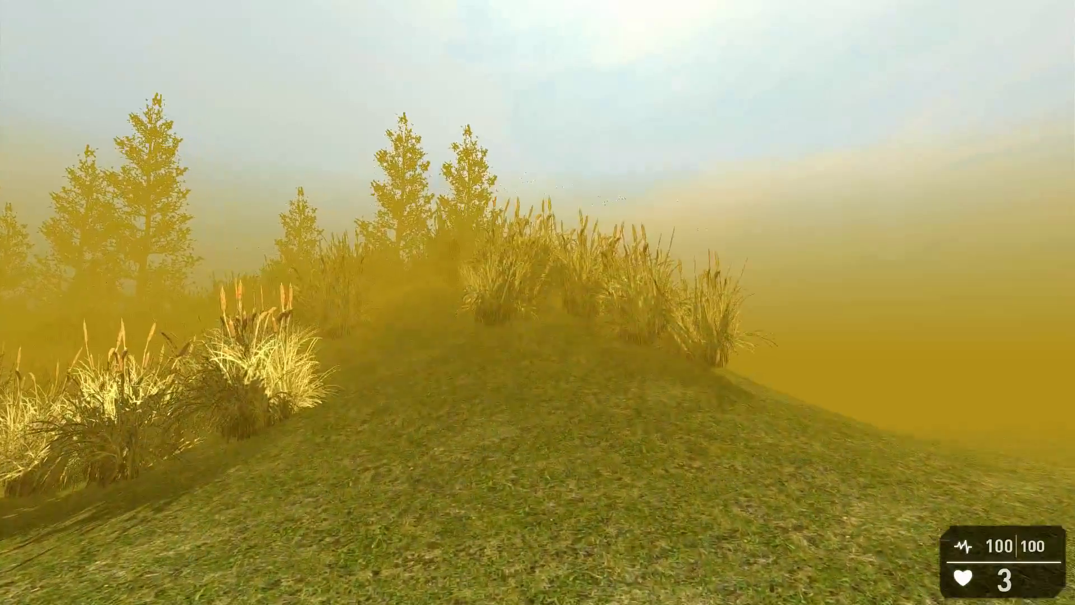
pyautogui.press('F4')
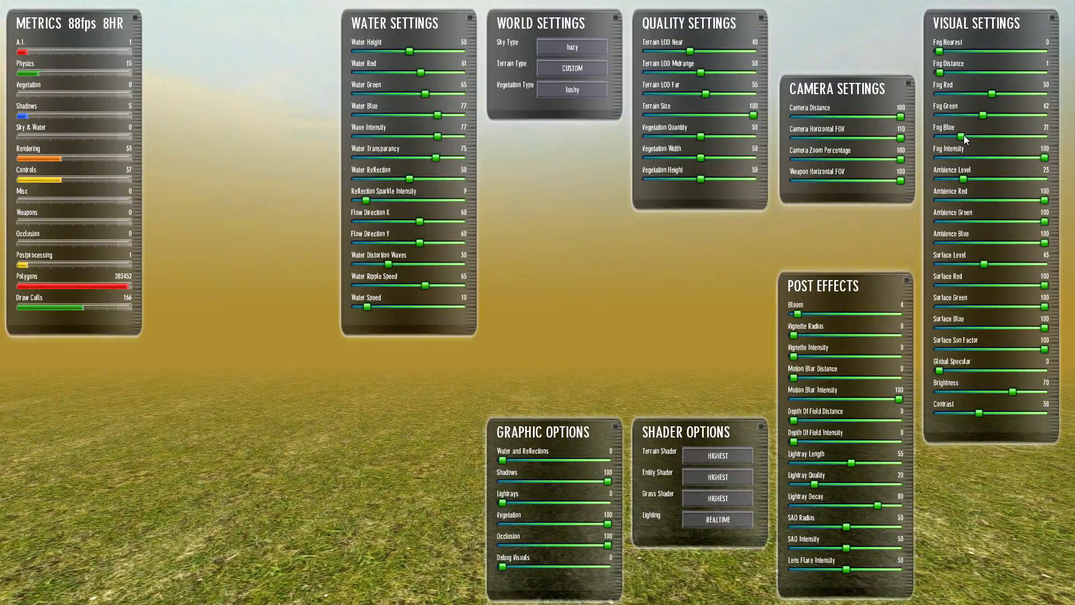
pyautogui.press('F4')
pyautogui.press('w')
pyautogui.press('F4')
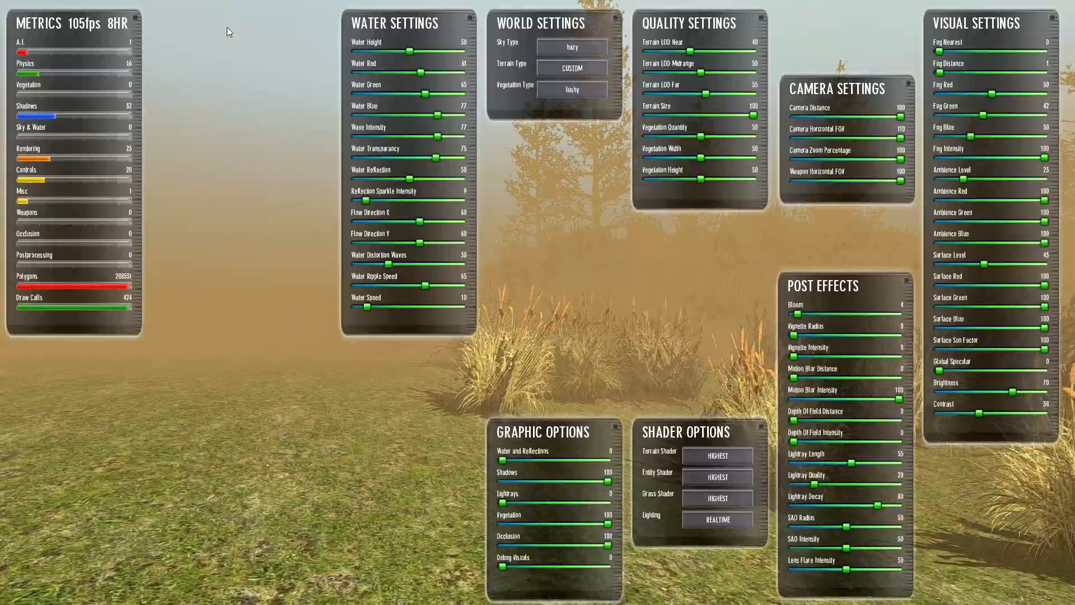
# Step: Reduce the fog's red toward a greyish haze, then push the fog distance back out to thin it
pyautogui.moveTo(992, 93); pyautogui.dragTo(967, 118)
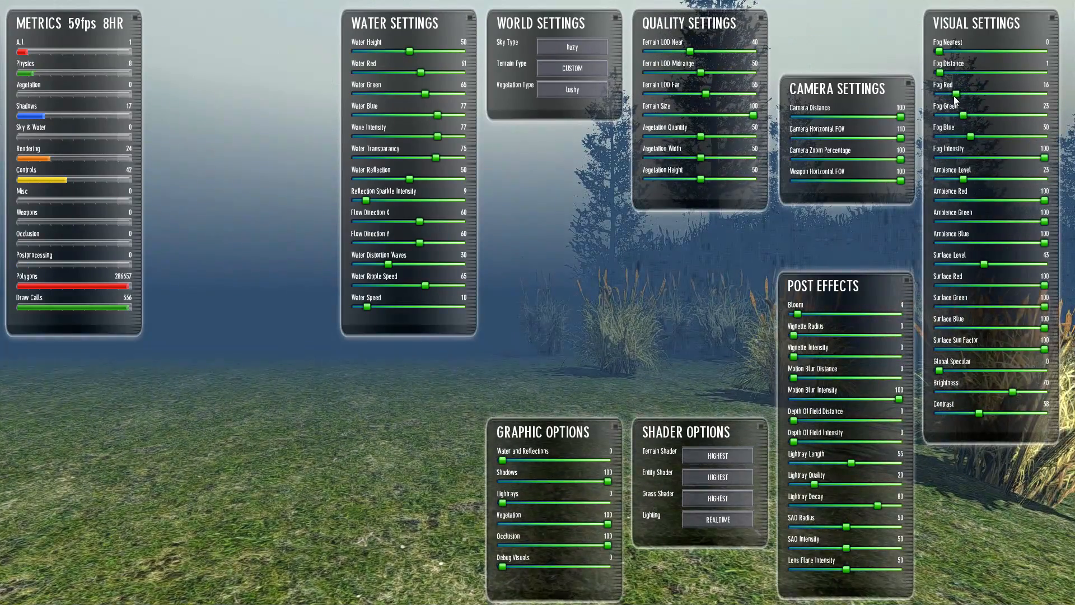
pyautogui.press('F4')
pyautogui.press('F4')
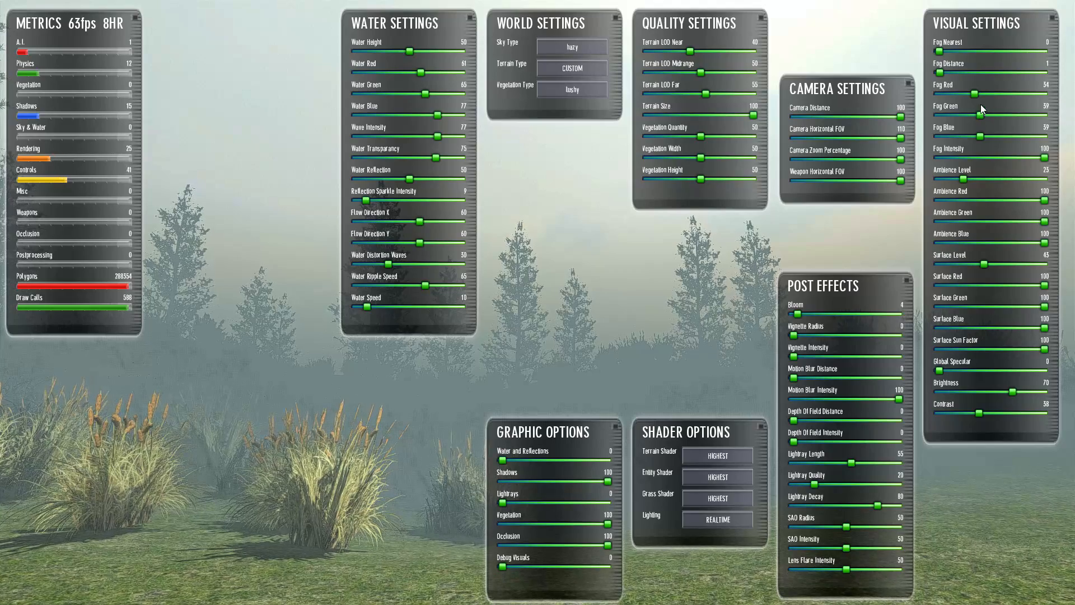
pyautogui.moveTo(979, 95); pyautogui.dragTo(977, 95)
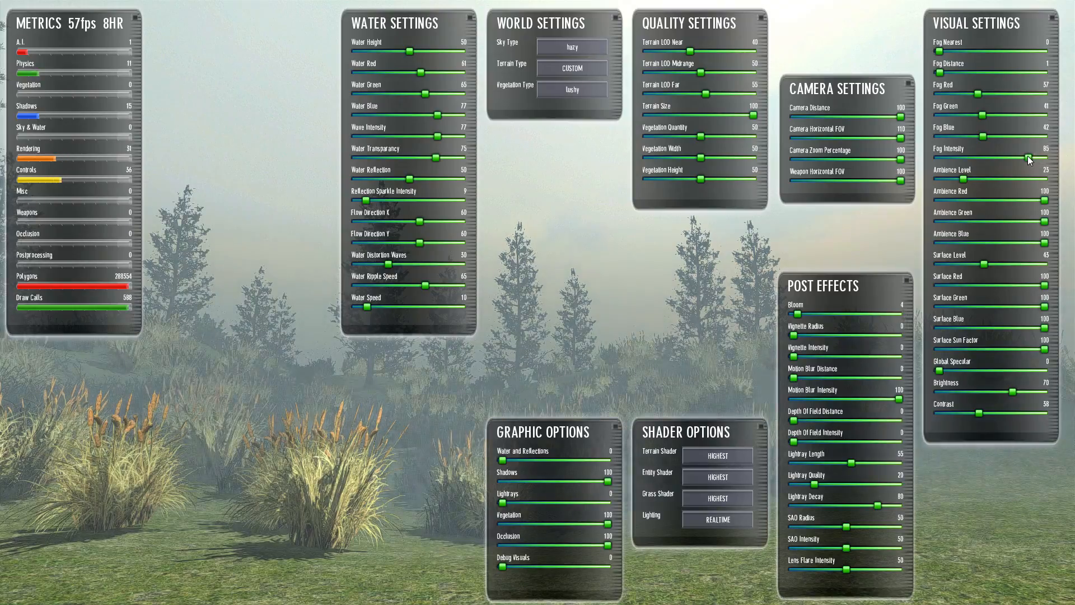
pyautogui.press('F4')
pyautogui.press('F4')
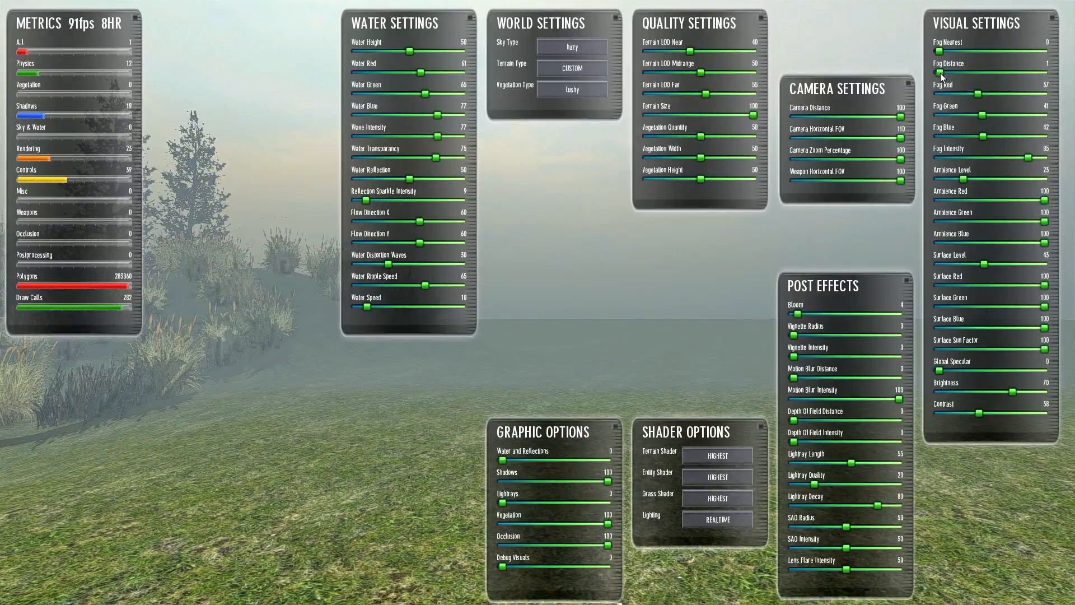
pyautogui.moveTo(940, 74); pyautogui.dragTo(951, 76)
pyautogui.press('F4')
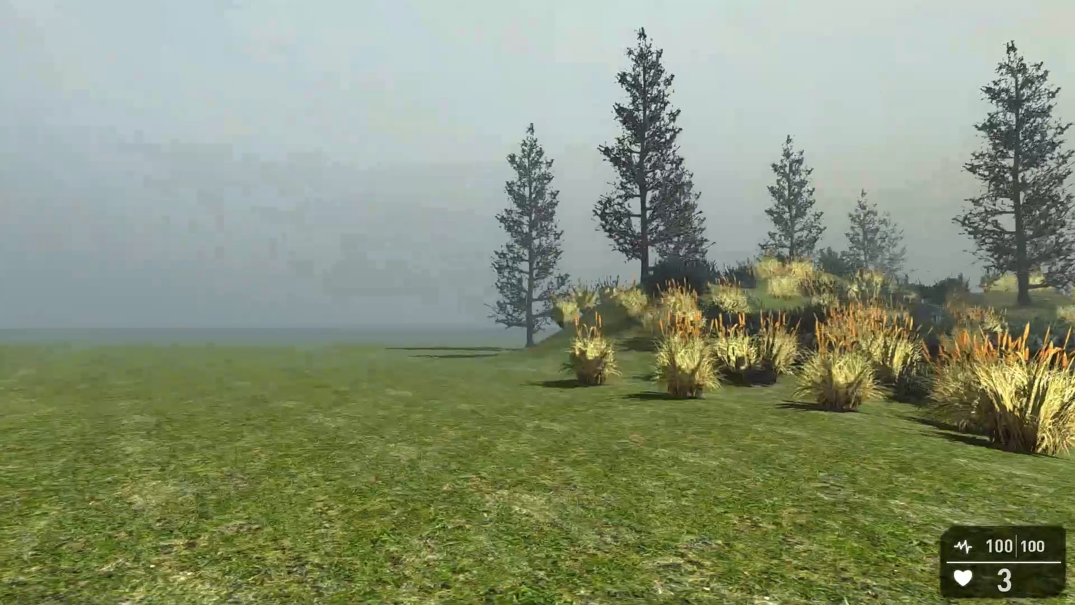
# Step: Close the panels and walk over the hill through the reeds, pines and valley to test the misty level
pyautogui.press('F4')
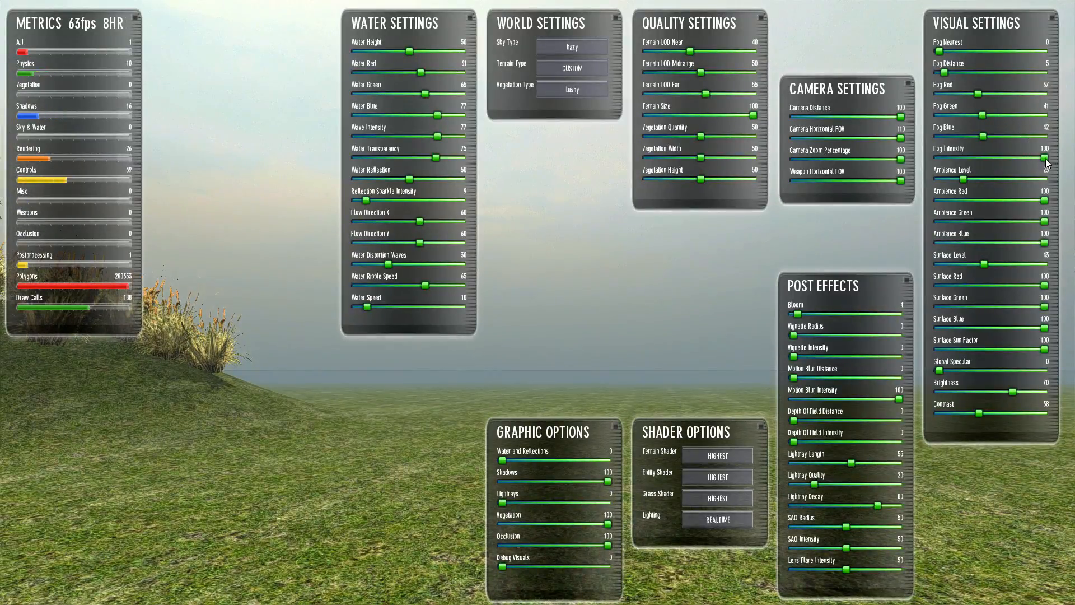
pyautogui.press('F4')
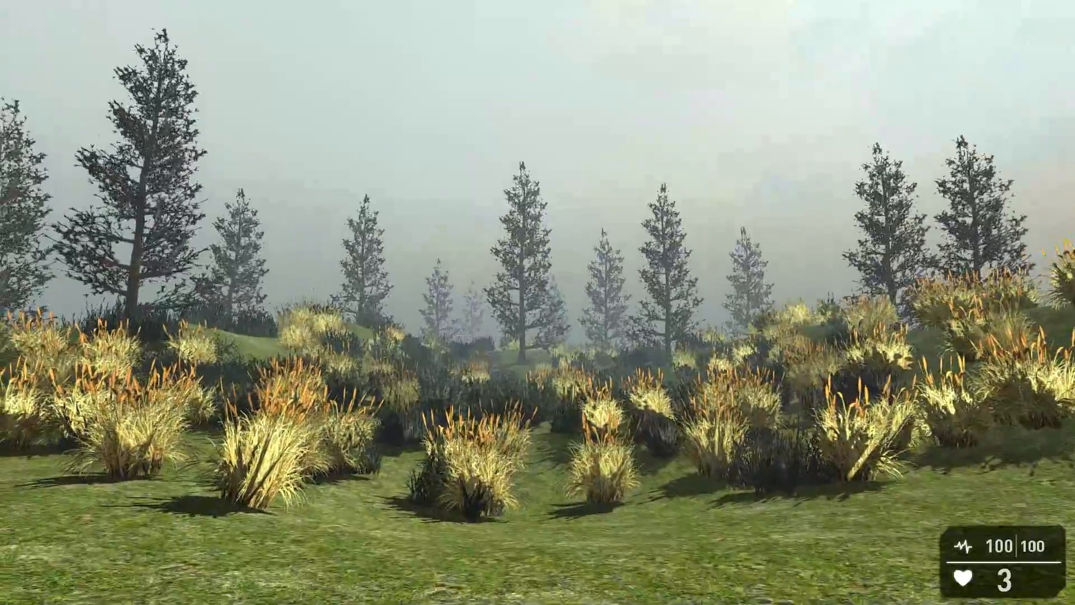
pyautogui.press('w')
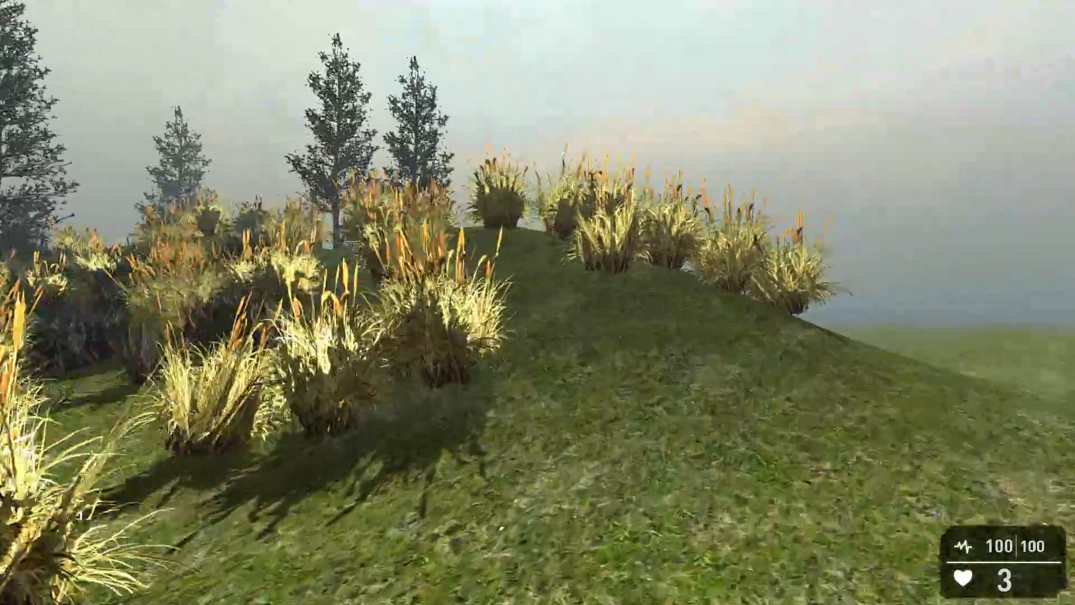
pyautogui.press('w')
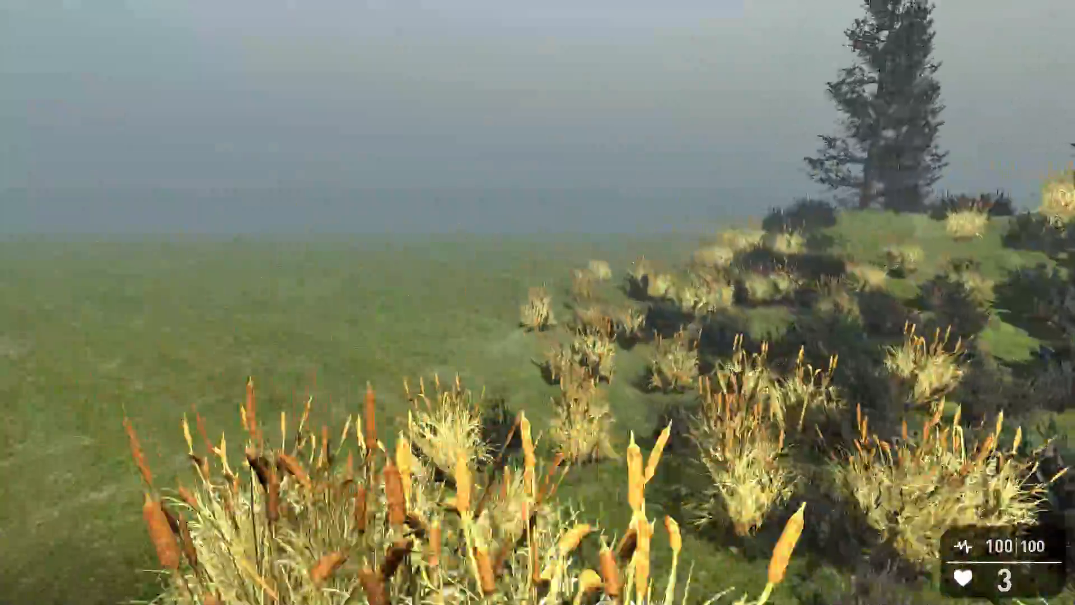
pyautogui.press('w')
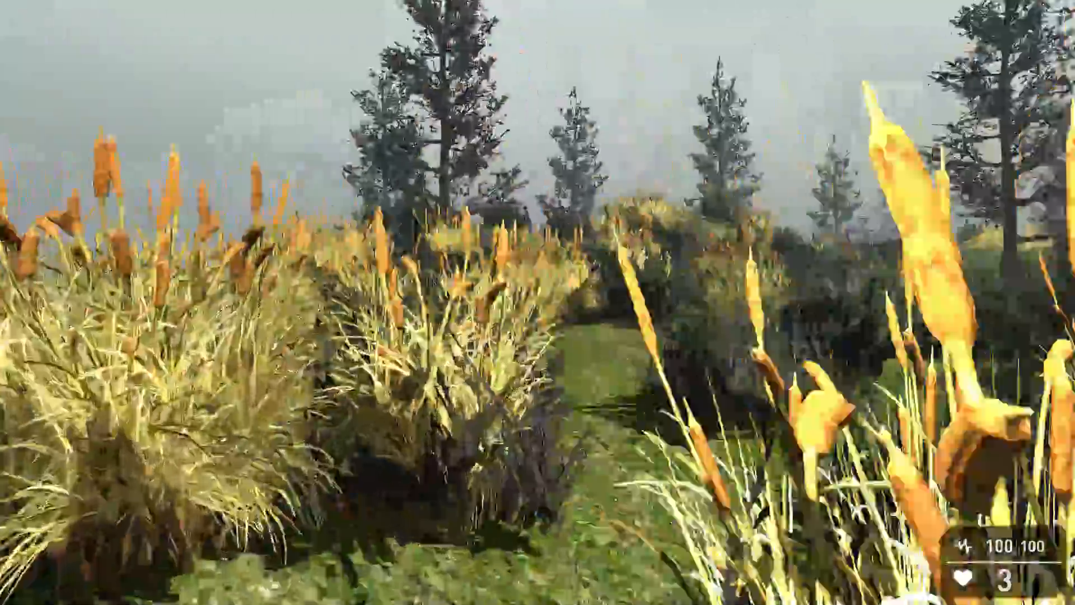
pyautogui.press('w')
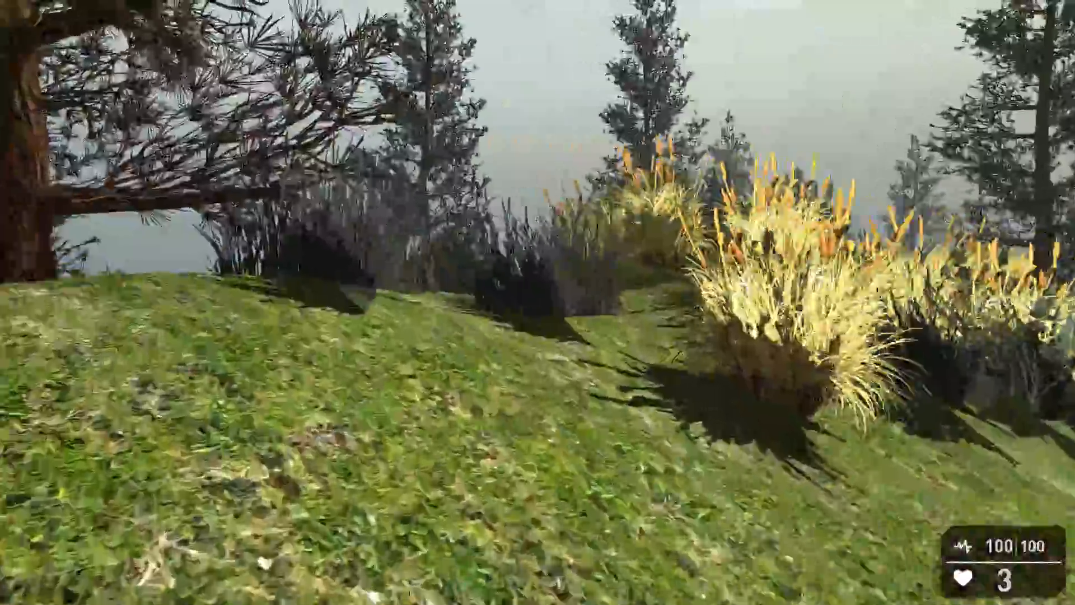
pyautogui.press('w')
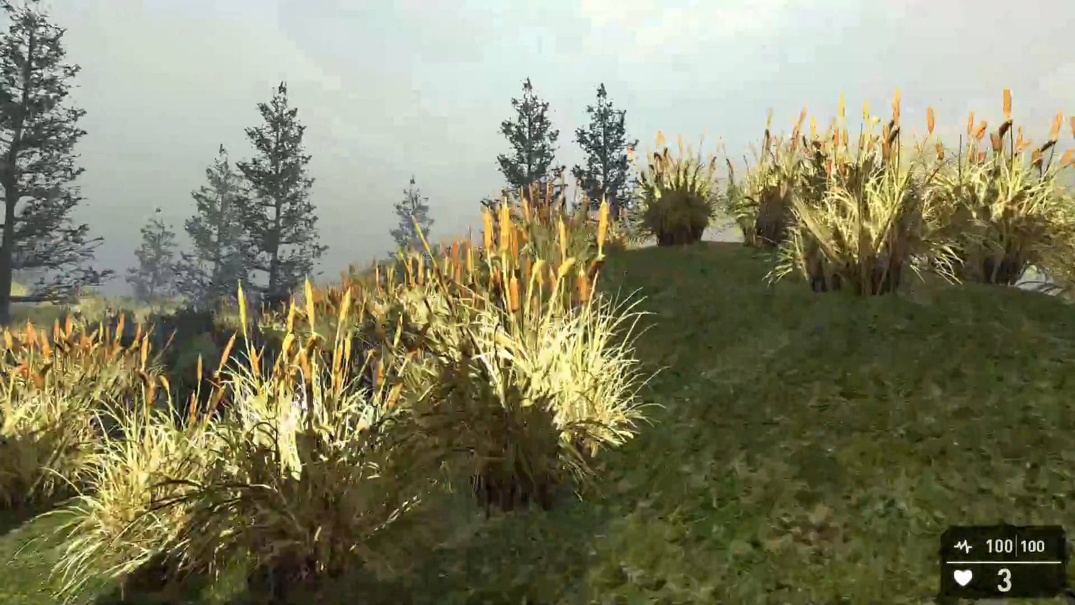
pyautogui.press('w')
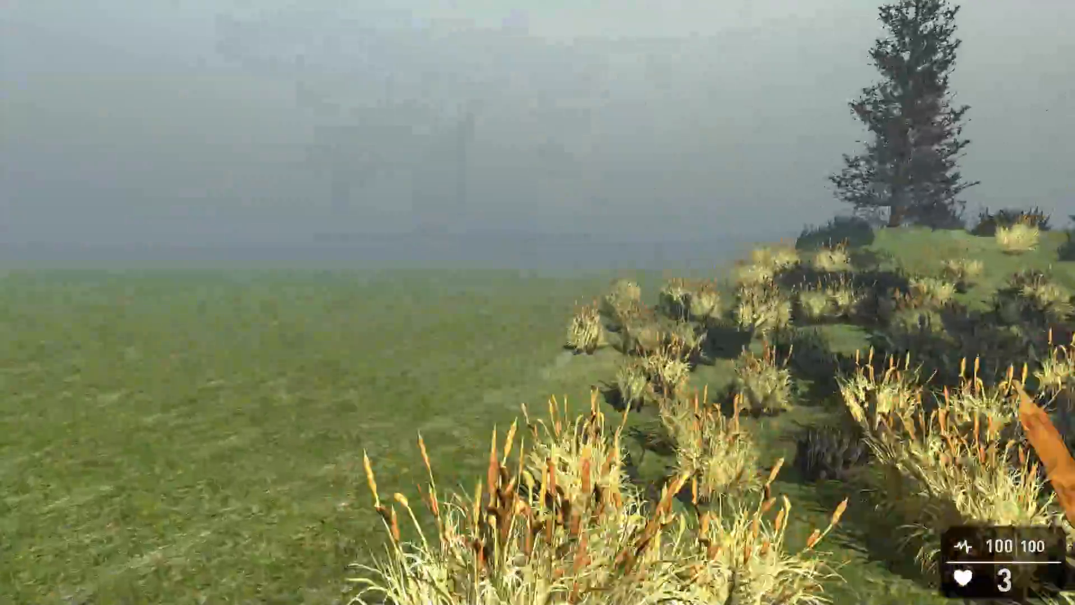
pyautogui.press('w')
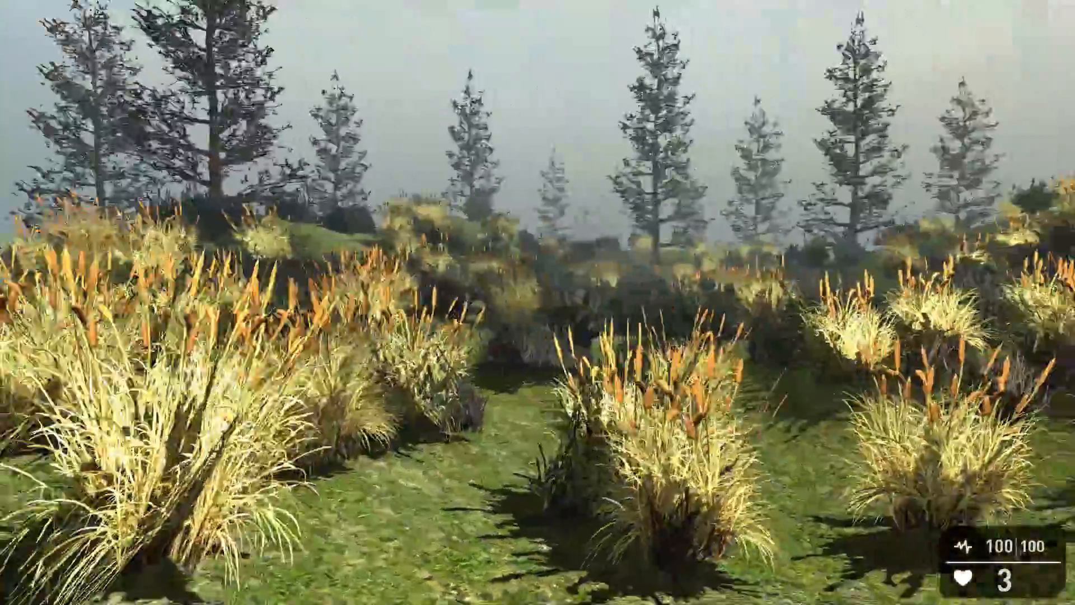
pyautogui.press('s')
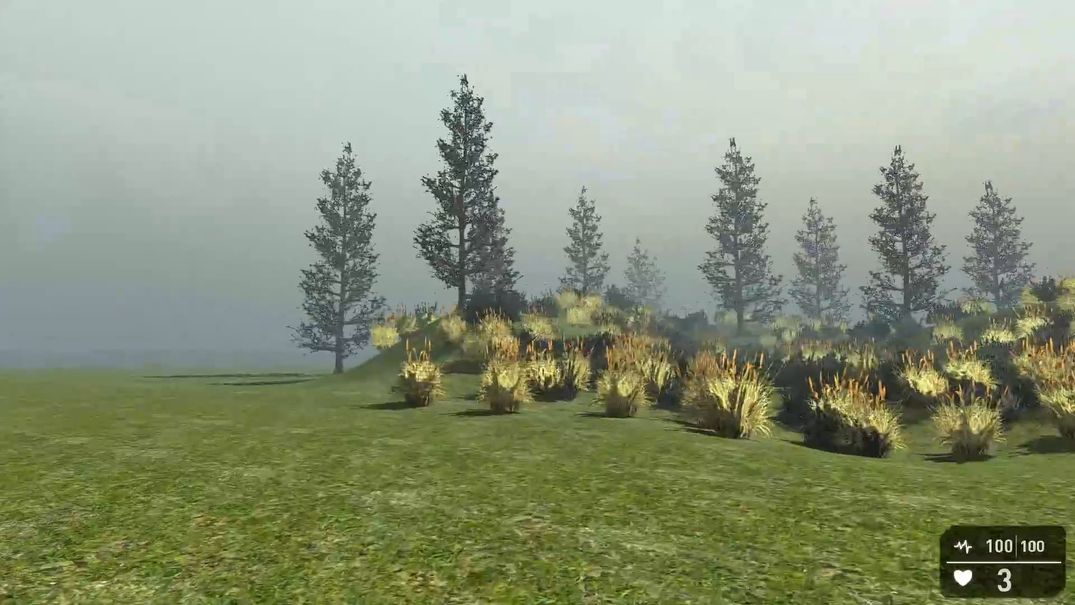
pyautogui.press('w')
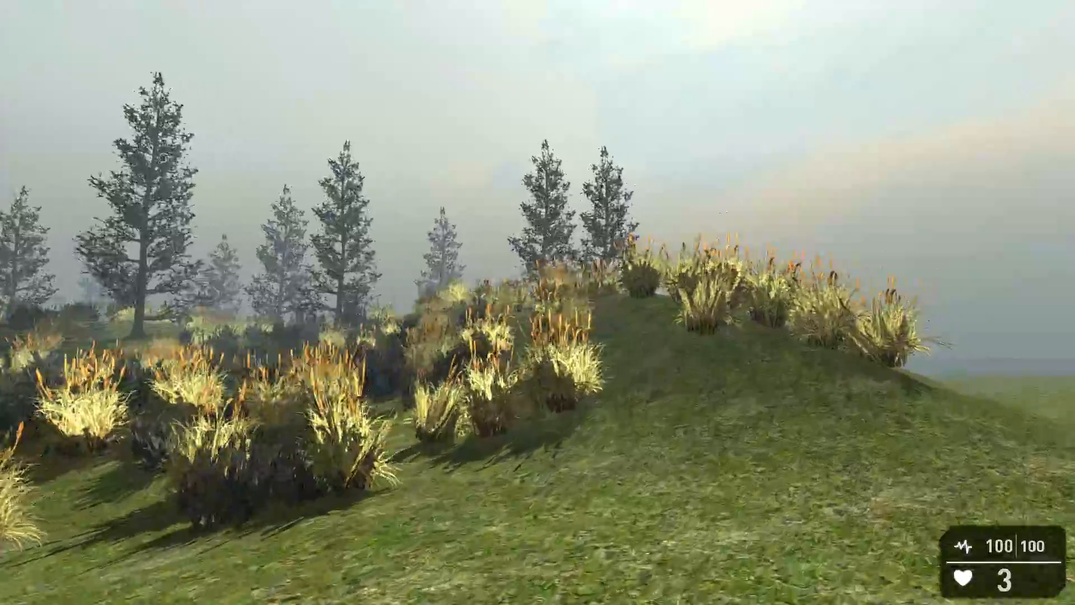
pyautogui.press('w')
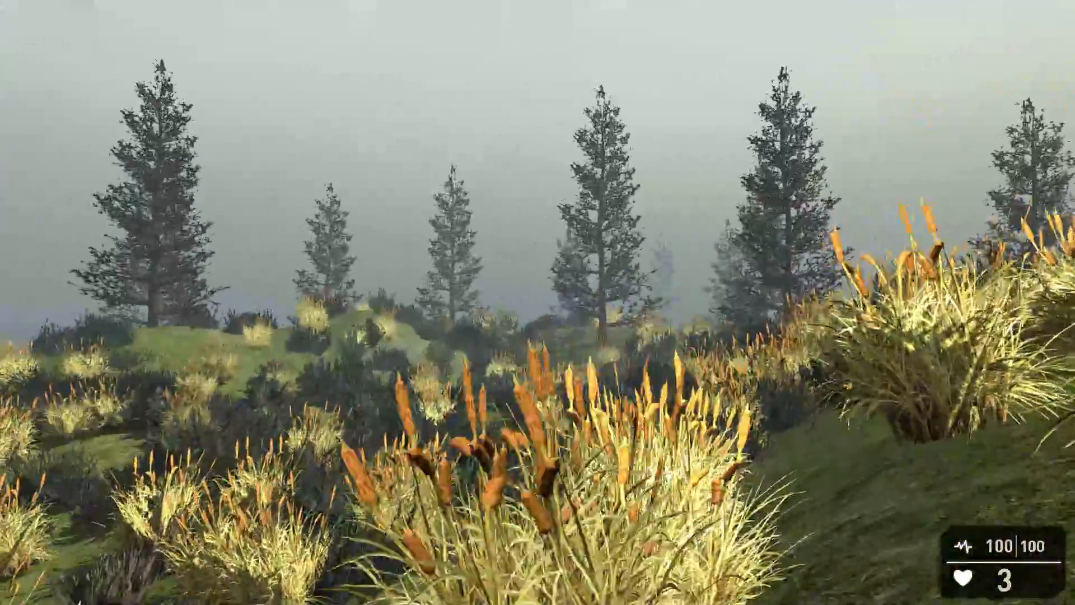